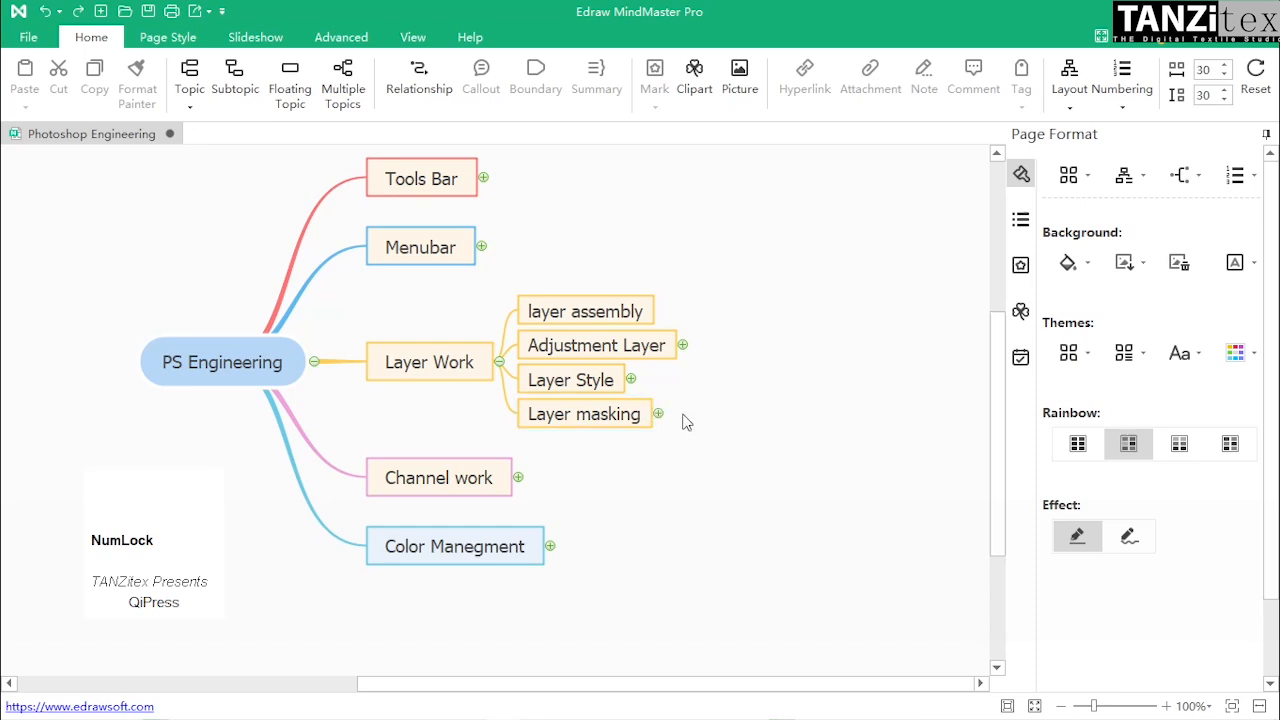
Expand the Layer masking topic under Layer Work to view its masking picture, and collapse it again.
left_click(657, 411)
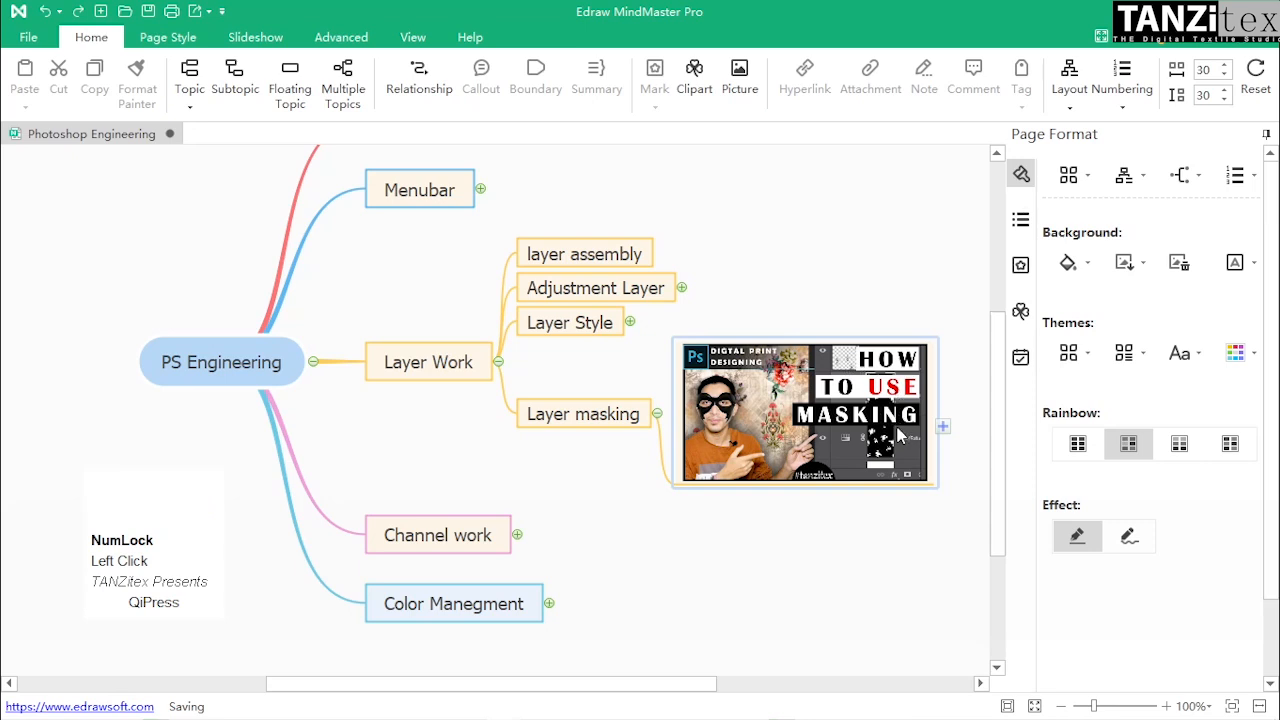
left_click(880, 283)
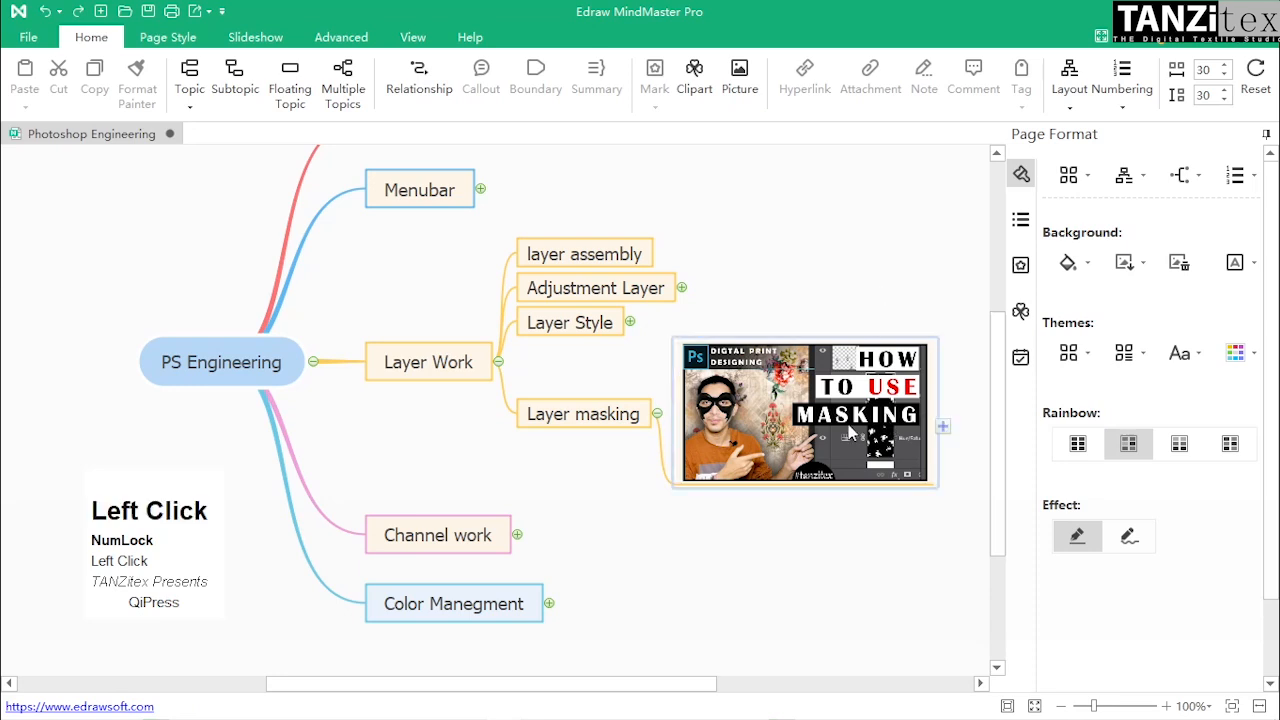
left_click(656, 413)
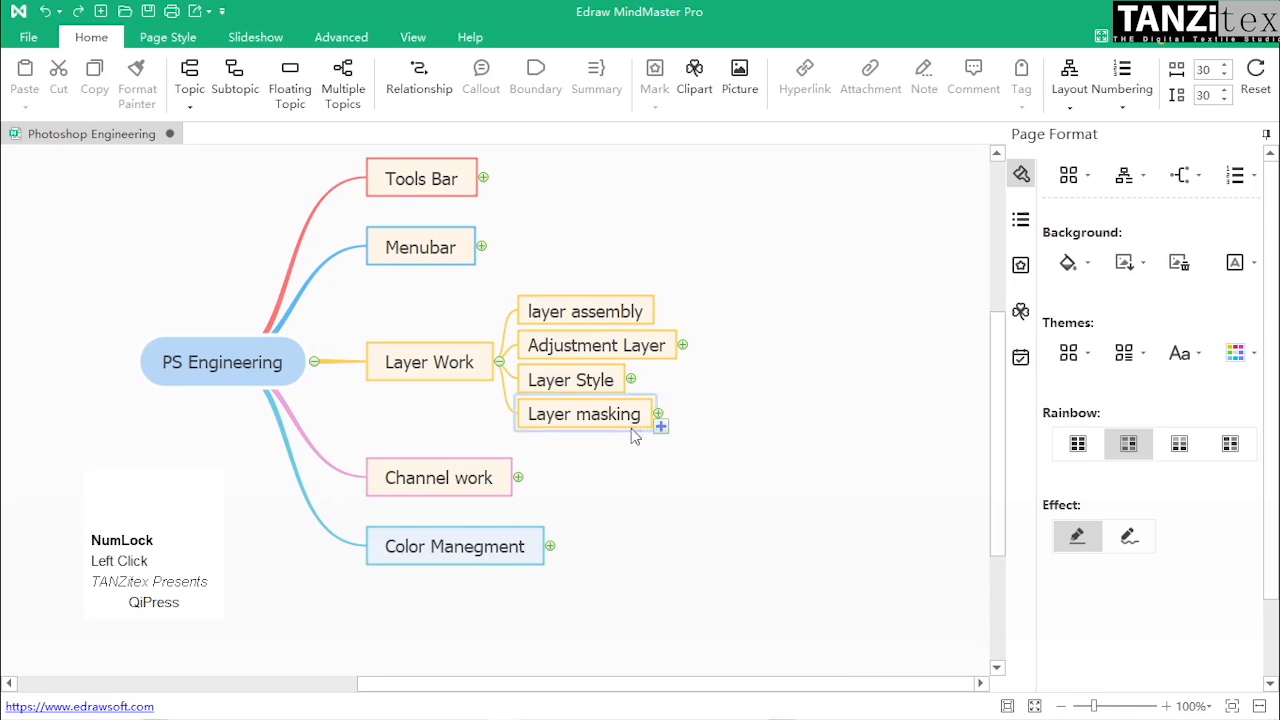
left_click(658, 413)
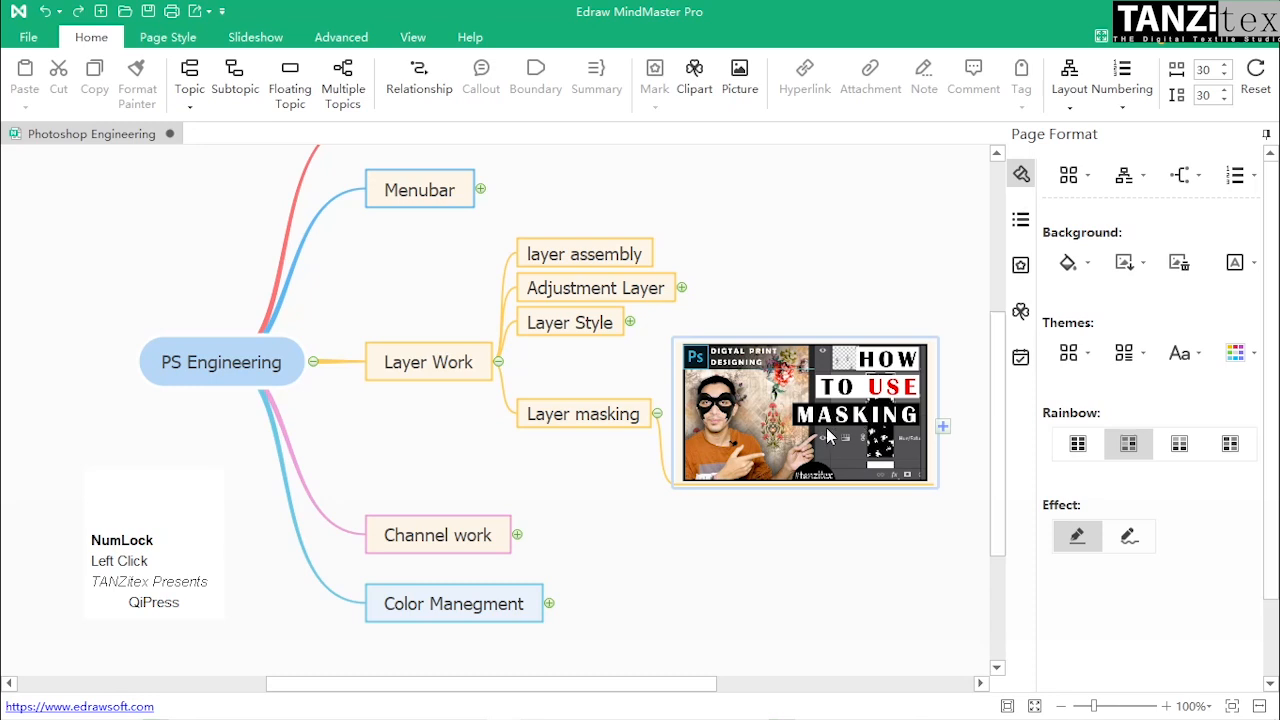
left_click(657, 414)
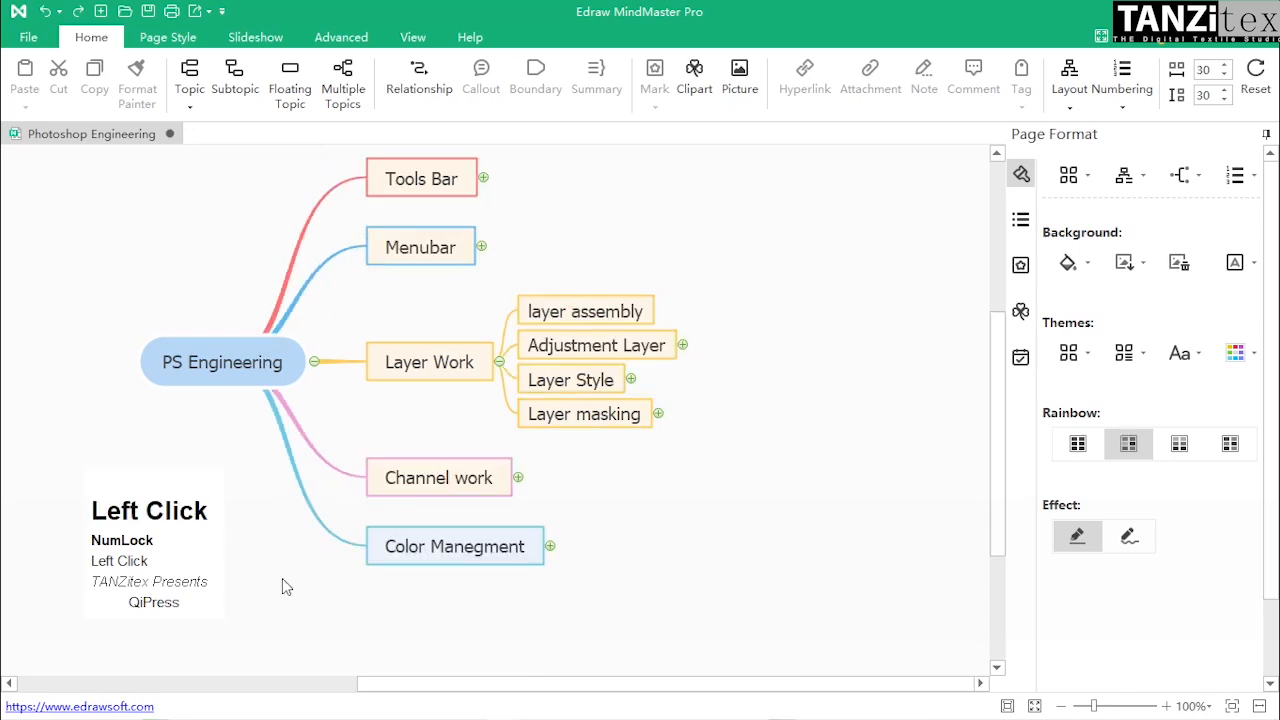
Switch to Photoshop and move the pink rose on Layer 3 closer to the middle of the canvas.
left_click(197, 708)
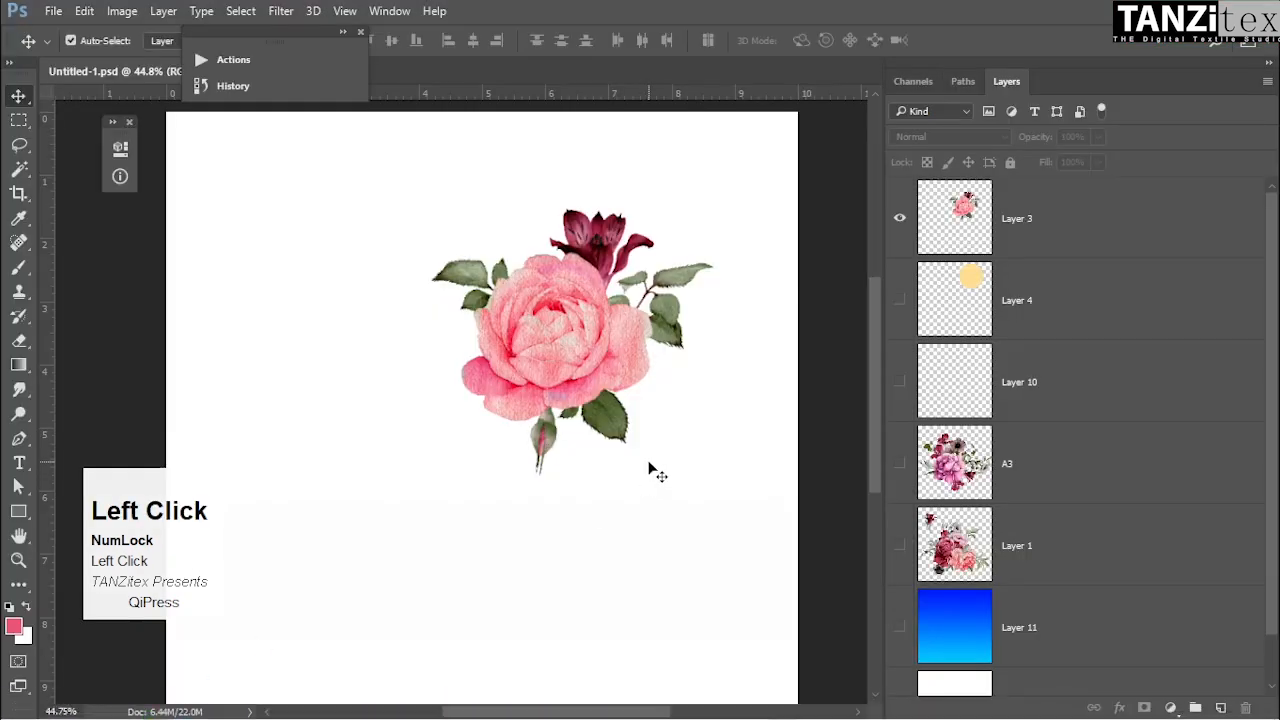
key("v")
left_click_drag(556, 320, 489, 357)
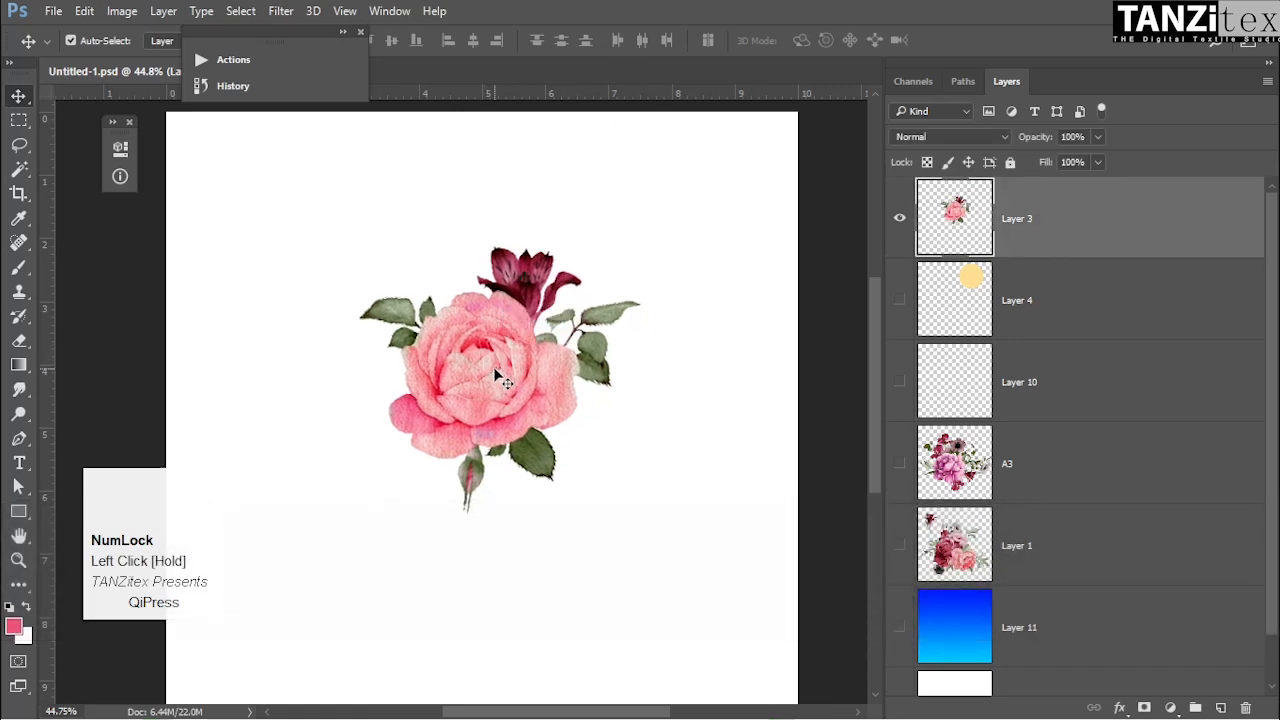
key("m")
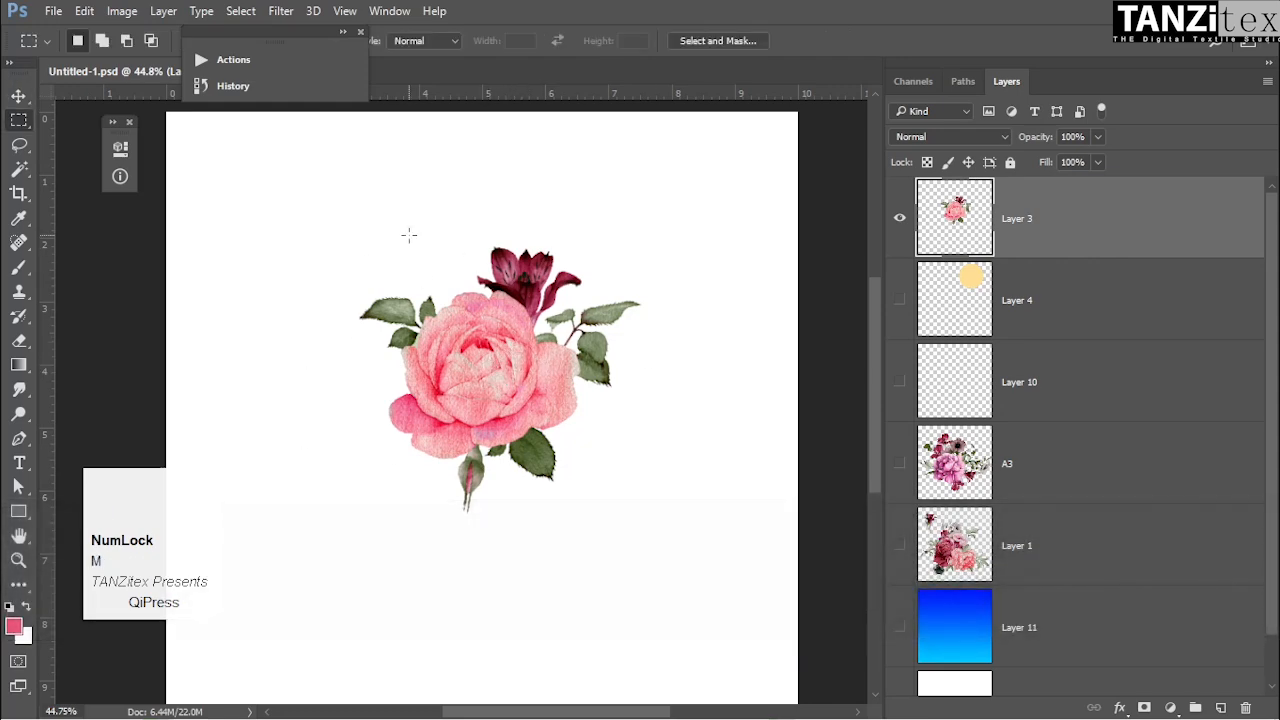
left_click(570, 293, "ctrl")
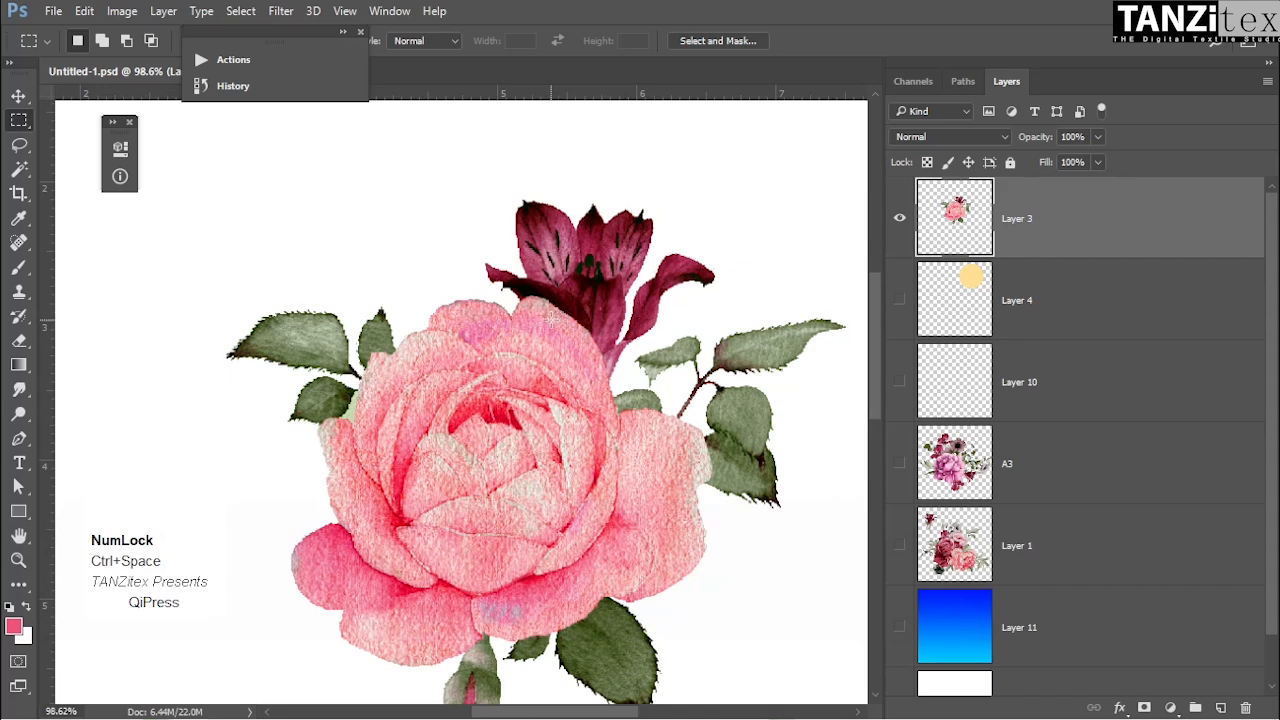
key("p")
left_click_drag(660, 363, 506, 377)
left_click_drag(748, 362, 805, 359)
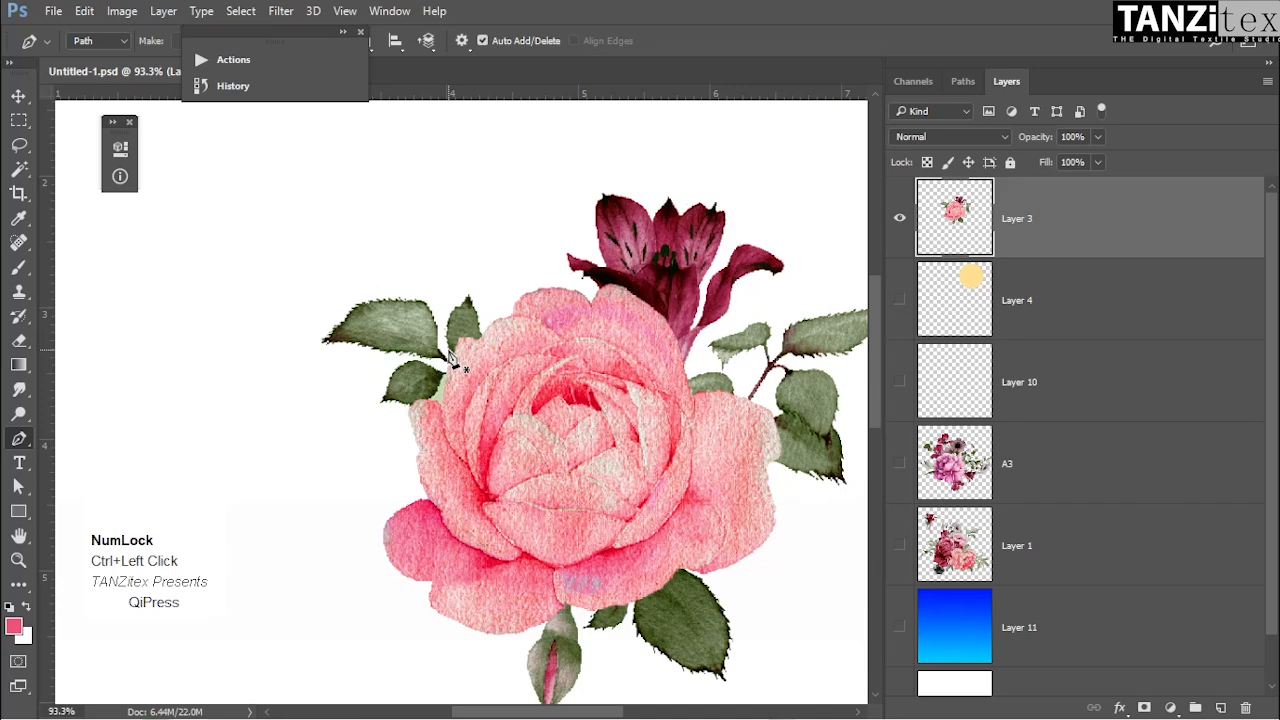
left_click_drag(449, 350, 559, 373)
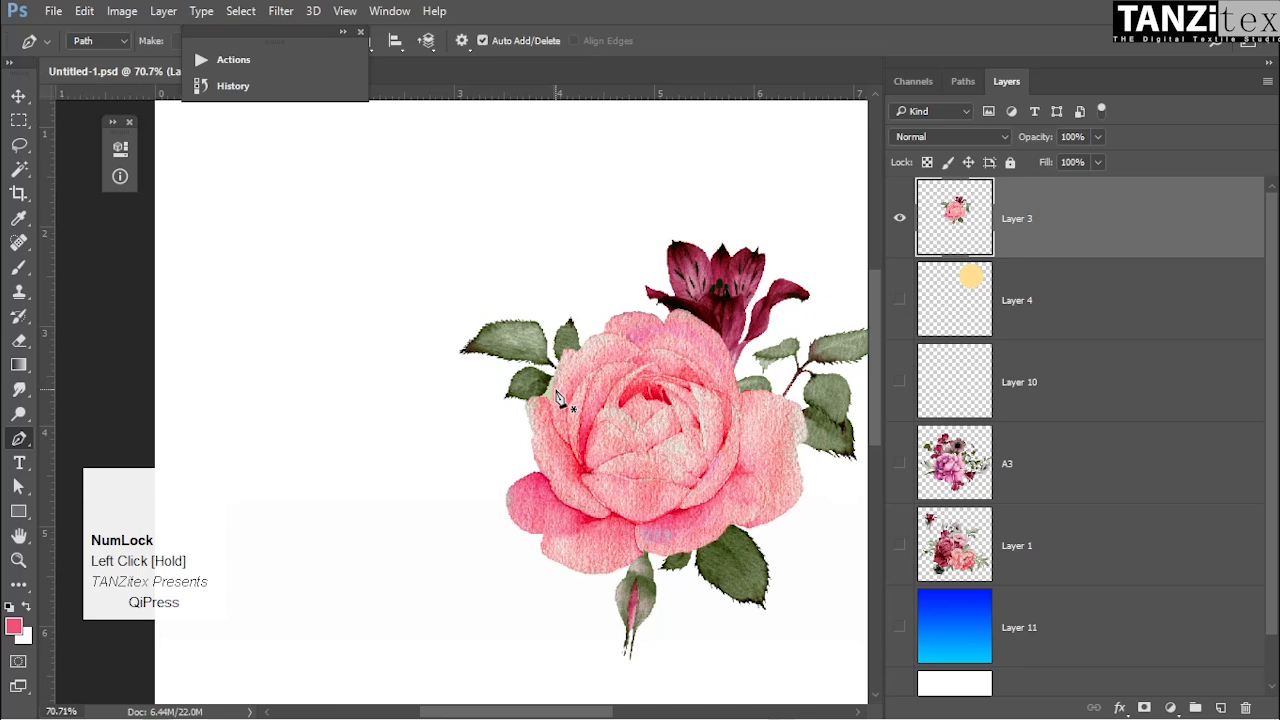
key("ctrl+space")
left_click_drag(560, 398, 620, 390)
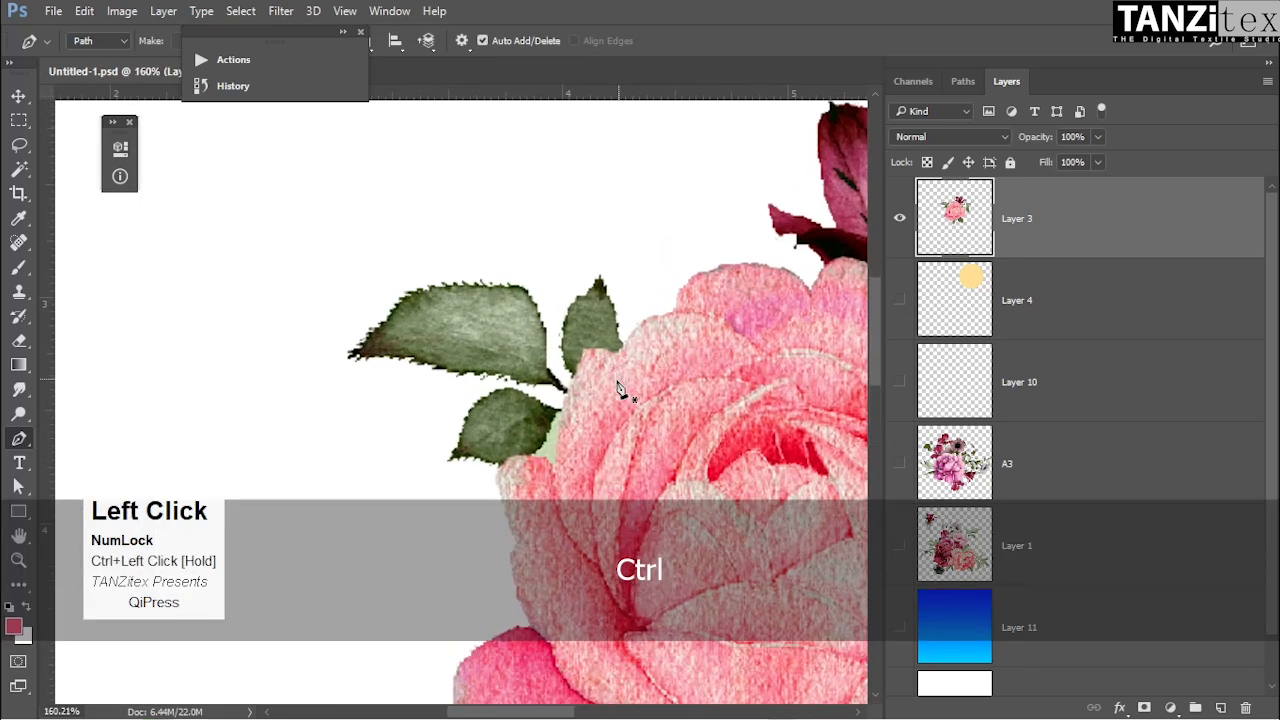
Outline the three green leaves beside the pink rose's upper-left petals with a freehand Lasso selection.
key("l")
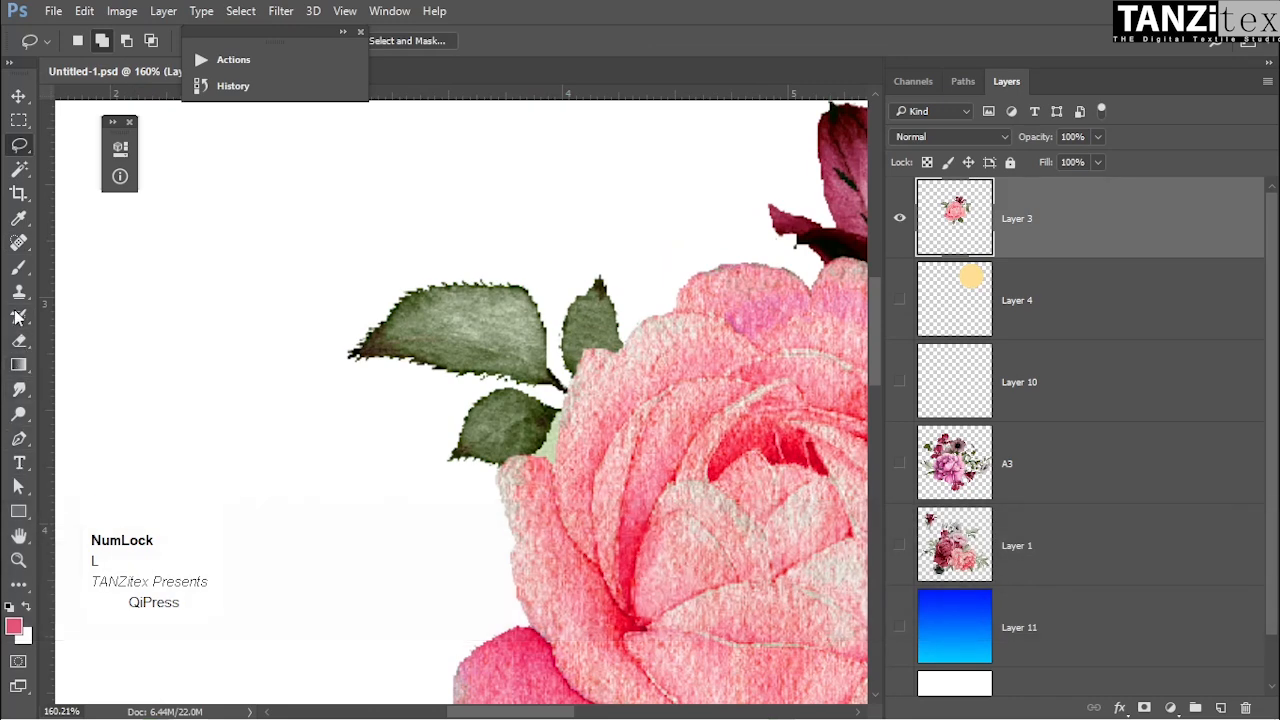
right_click(18, 145)
left_click(118, 146)
left_click(555, 365, "ctrl")
mouse_move(745, 202)
left_mouse_down()
mouse_move(711, 340)
mouse_move(625, 327)
mouse_move(570, 476)
mouse_move(558, 620)
mouse_move(529, 591)
mouse_move(468, 580)
mouse_move(371, 660)
mouse_move(57, 553)
mouse_move(20, 243)
mouse_move(595, 88)
mouse_move(743, 88)
mouse_move(782, 135)
mouse_move(754, 232)
left_mouse_up()
left_click_drag(790, 356, 672, 368)
left_click_drag(708, 431, 658, 432)
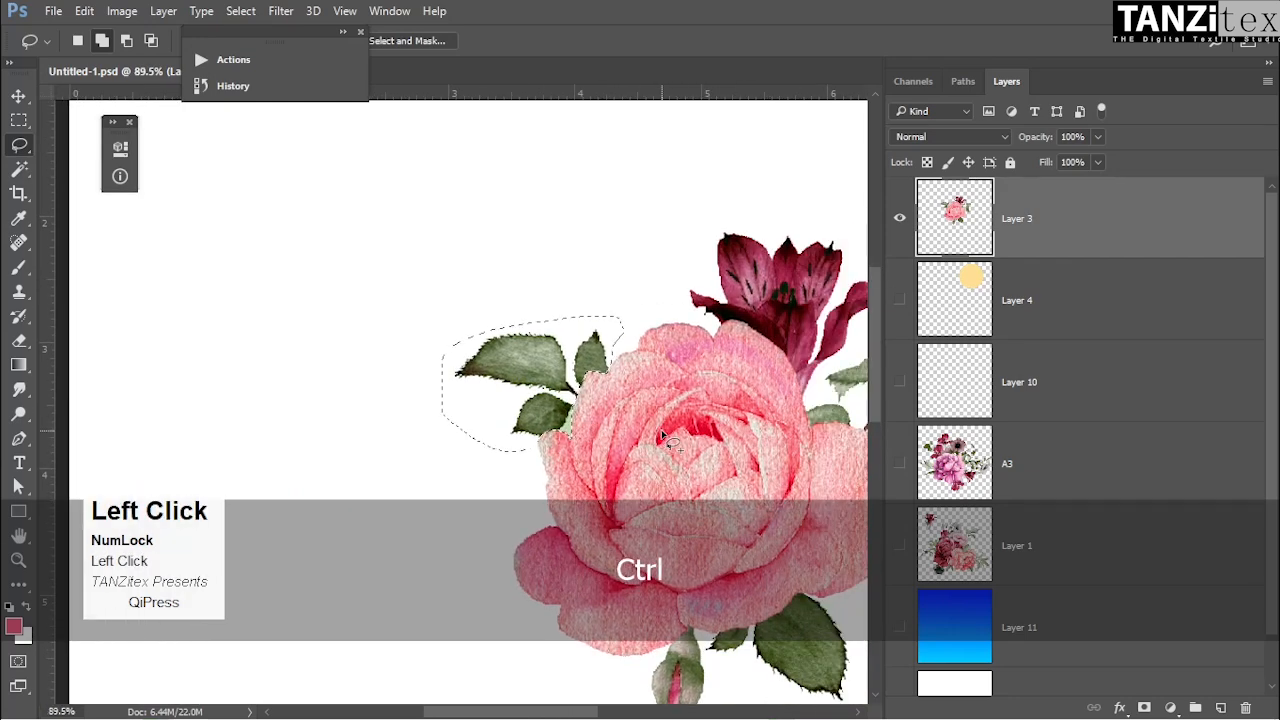
Try deleting the selected leaves from Layer 3 and undo the deletion with the selection kept.
key("Delete")
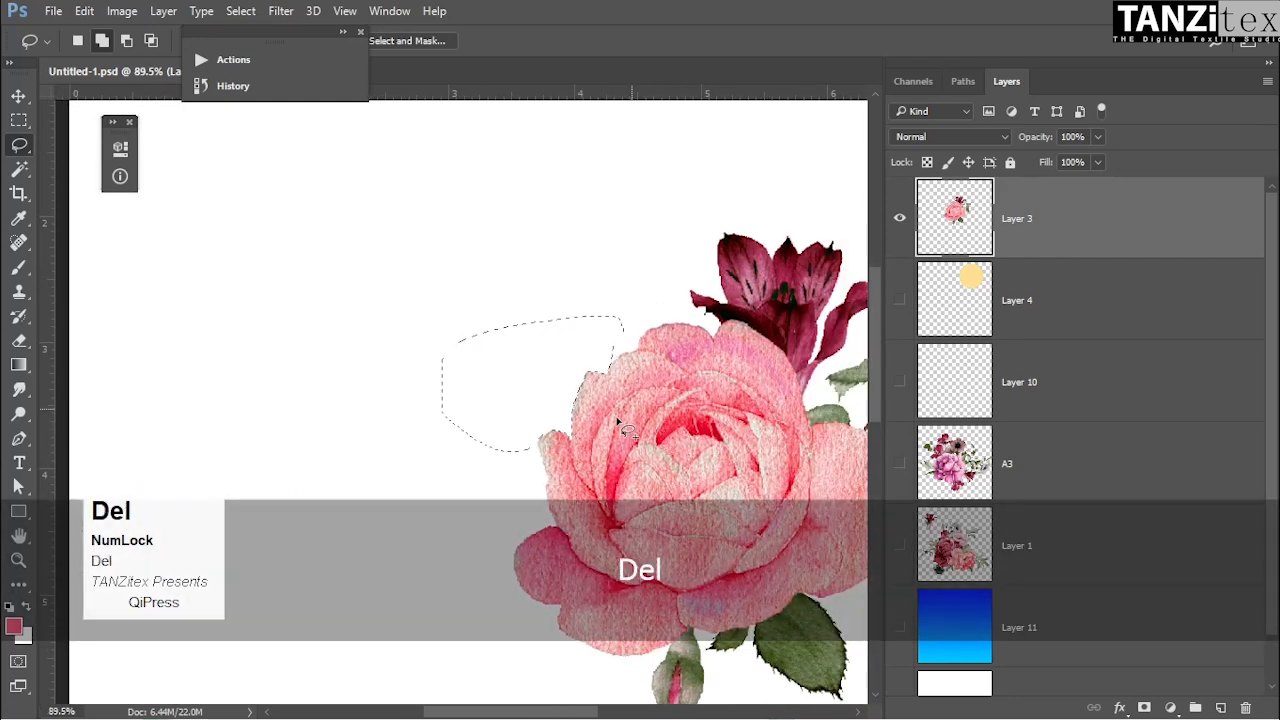
key("ctrl+space")
left_click_drag(614, 422, 592, 413)
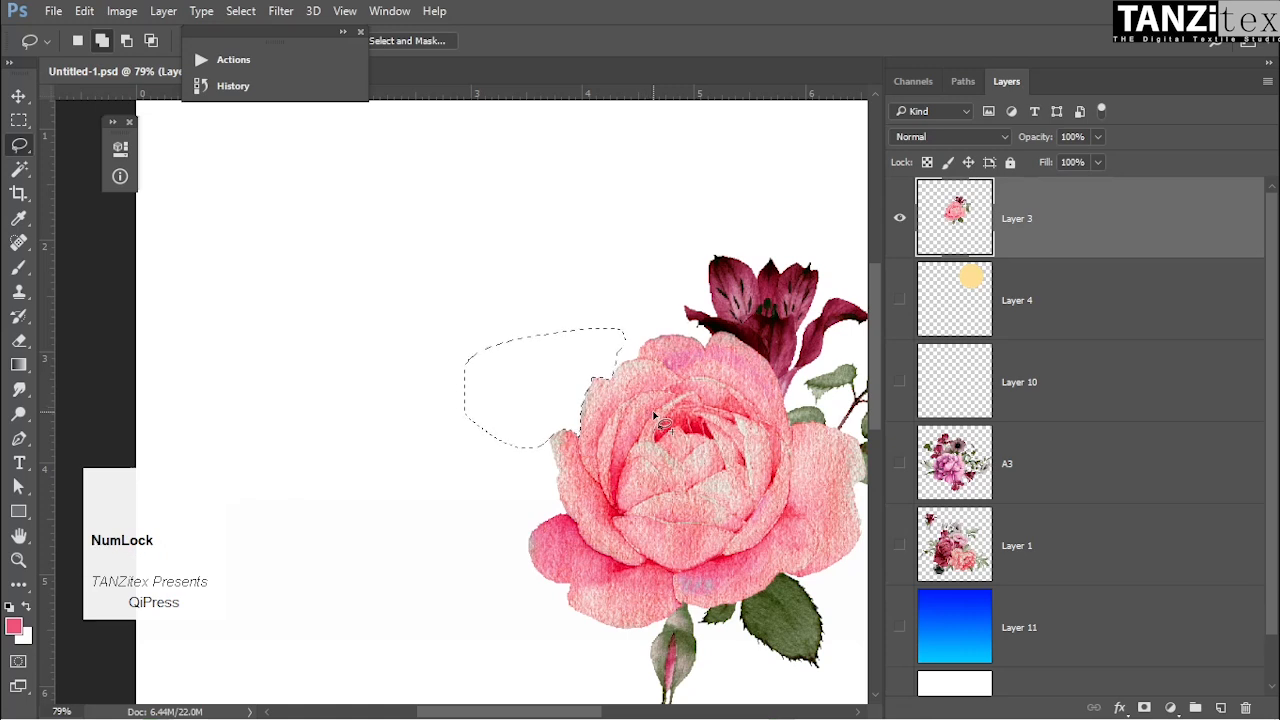
key("ctrl+alt+z")
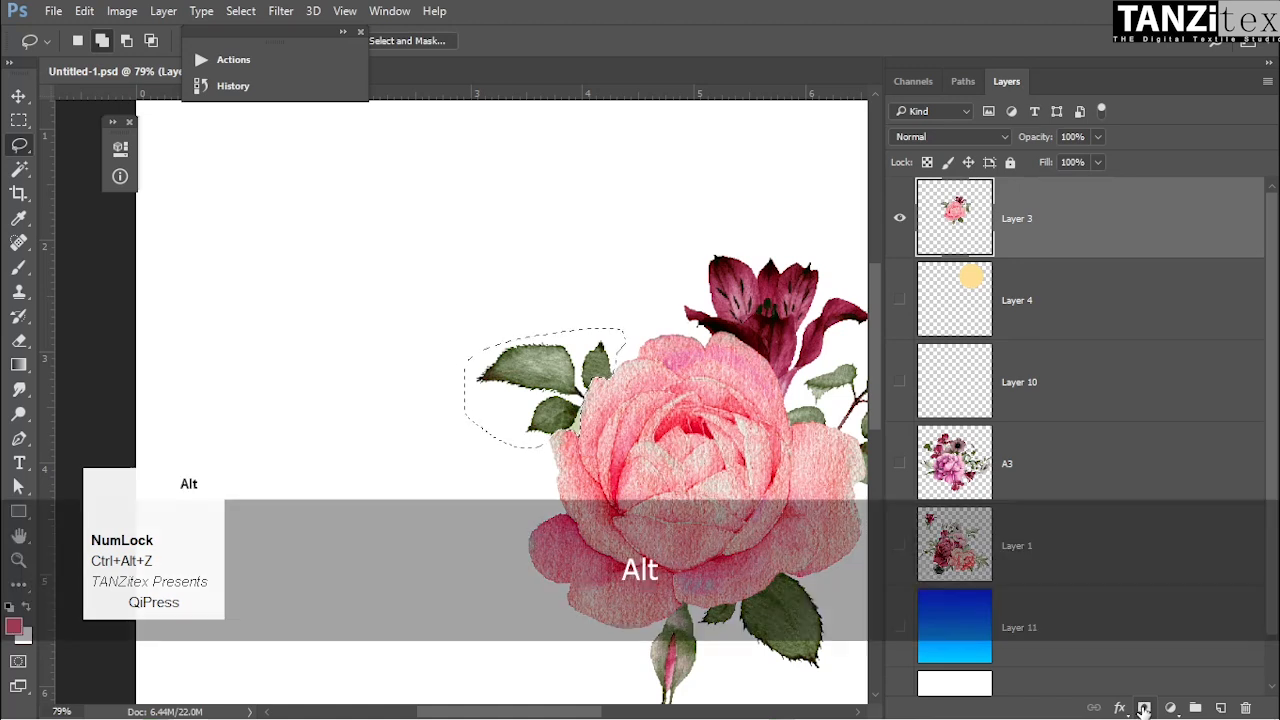
Try hiding the selected leaves with an inverted layer mask on Layer 3, undoing the mask each time.
left_click(1144, 708, "alt")
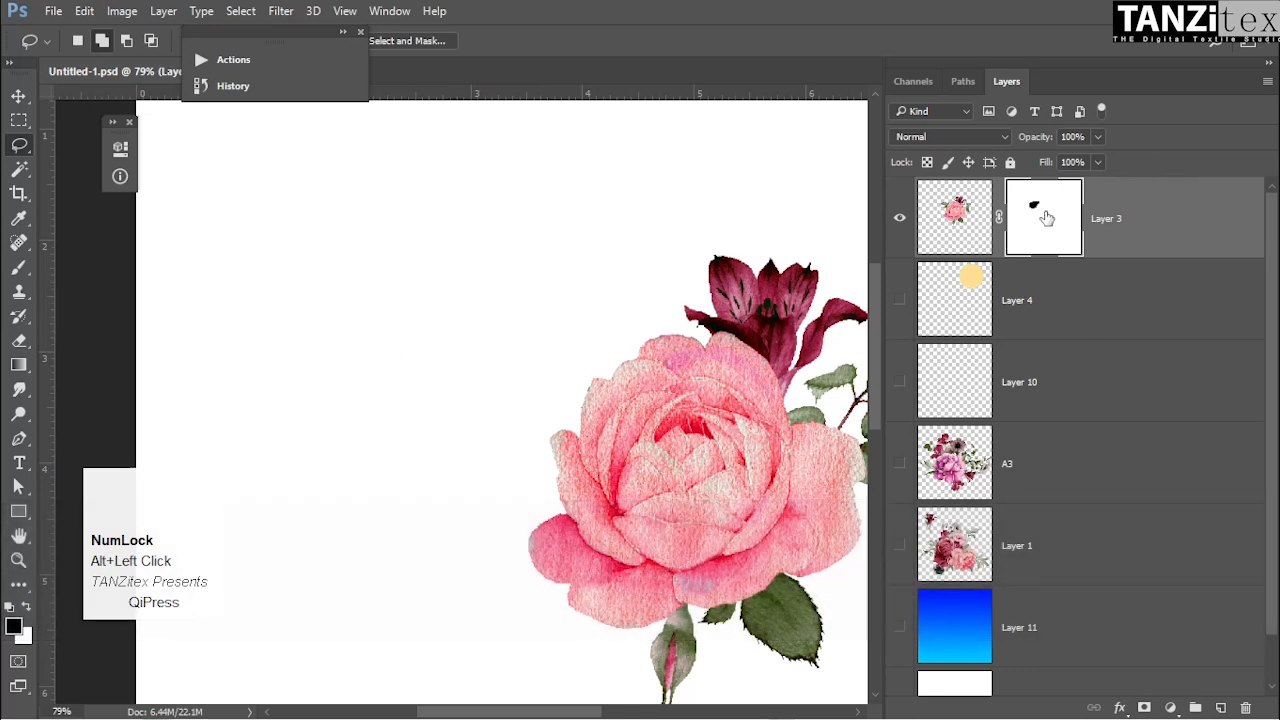
key("ctrl+alt+z")
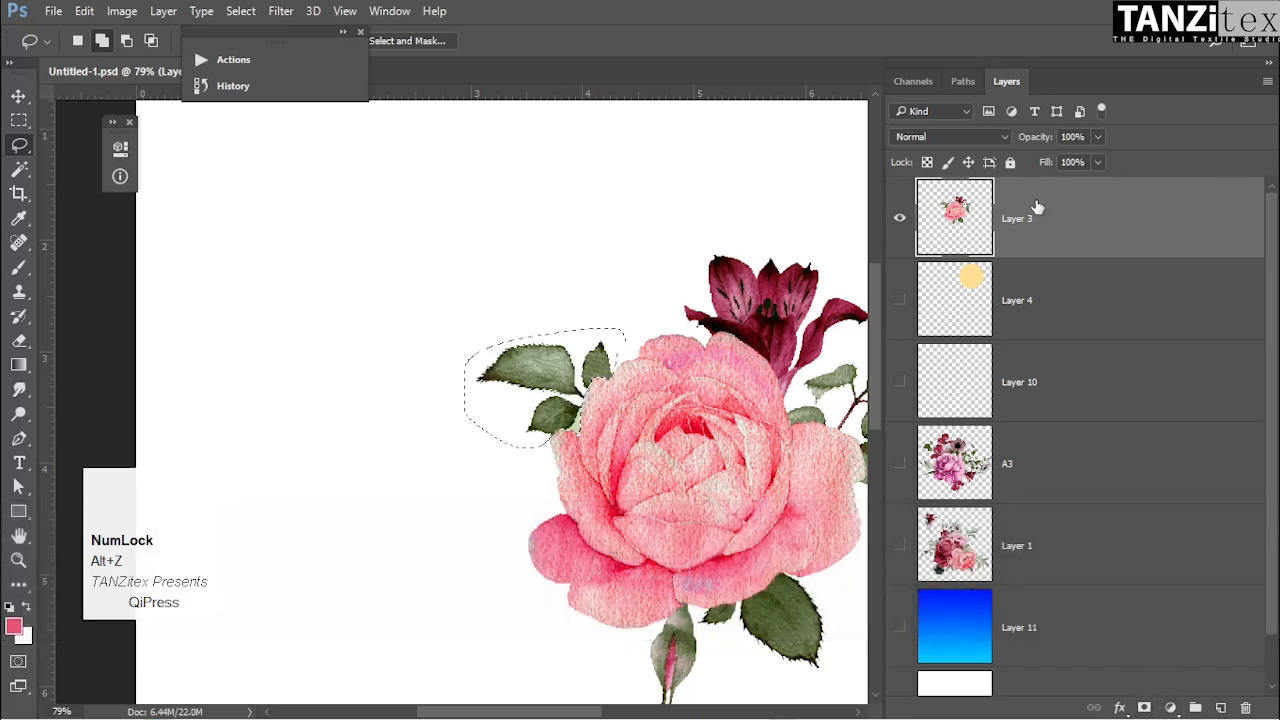
key("alt")
left_click(1143, 708, "alt")
key("ctrl+alt+z")
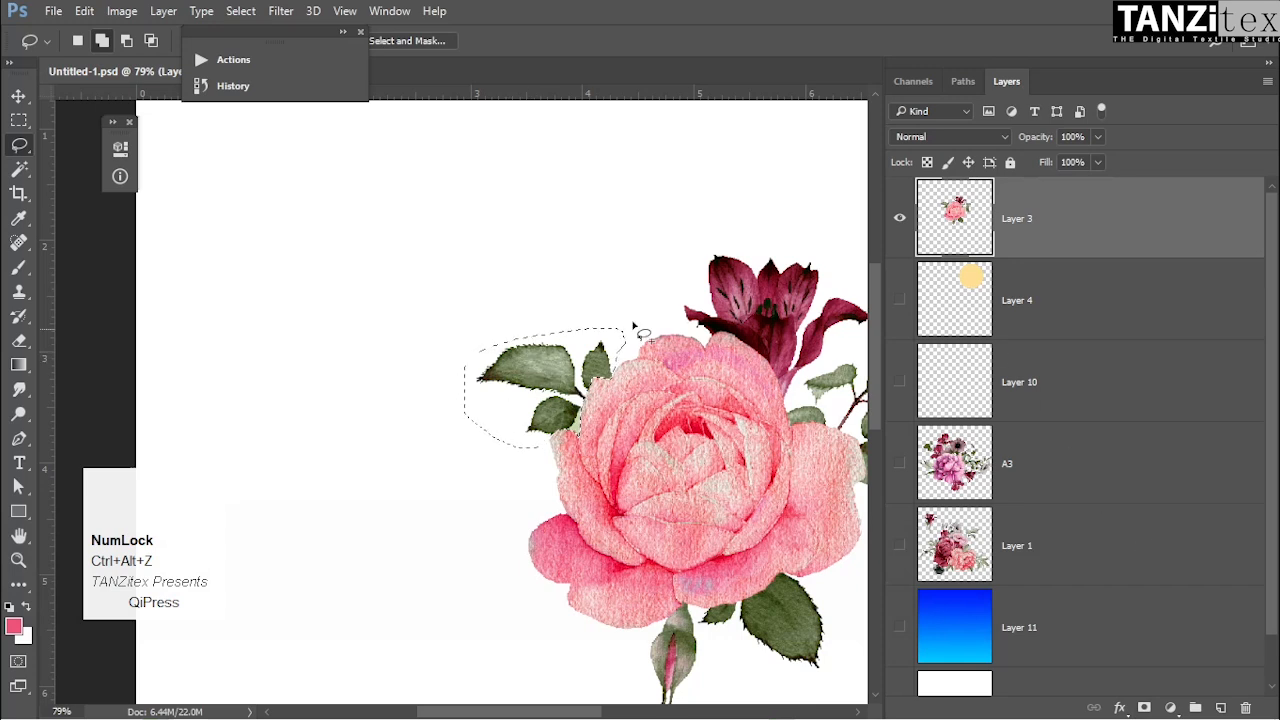
left_click(1145, 707, "alt")
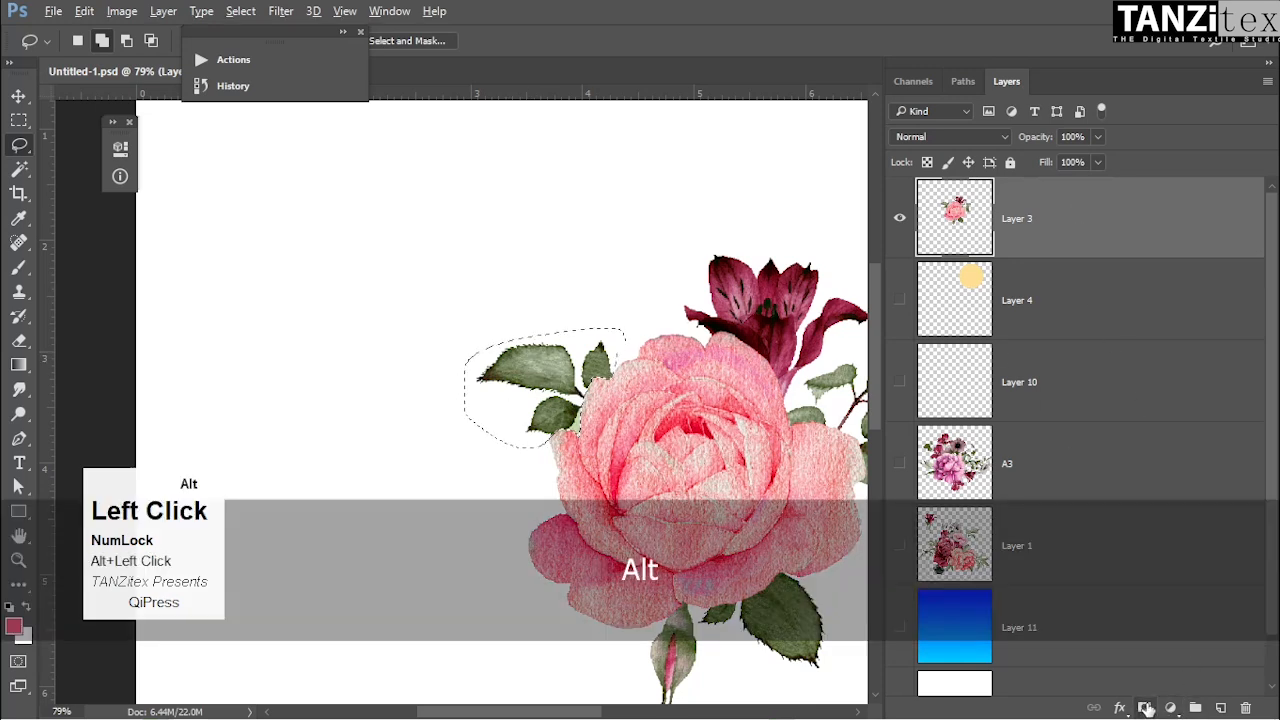
key("ctrl+alt+z")
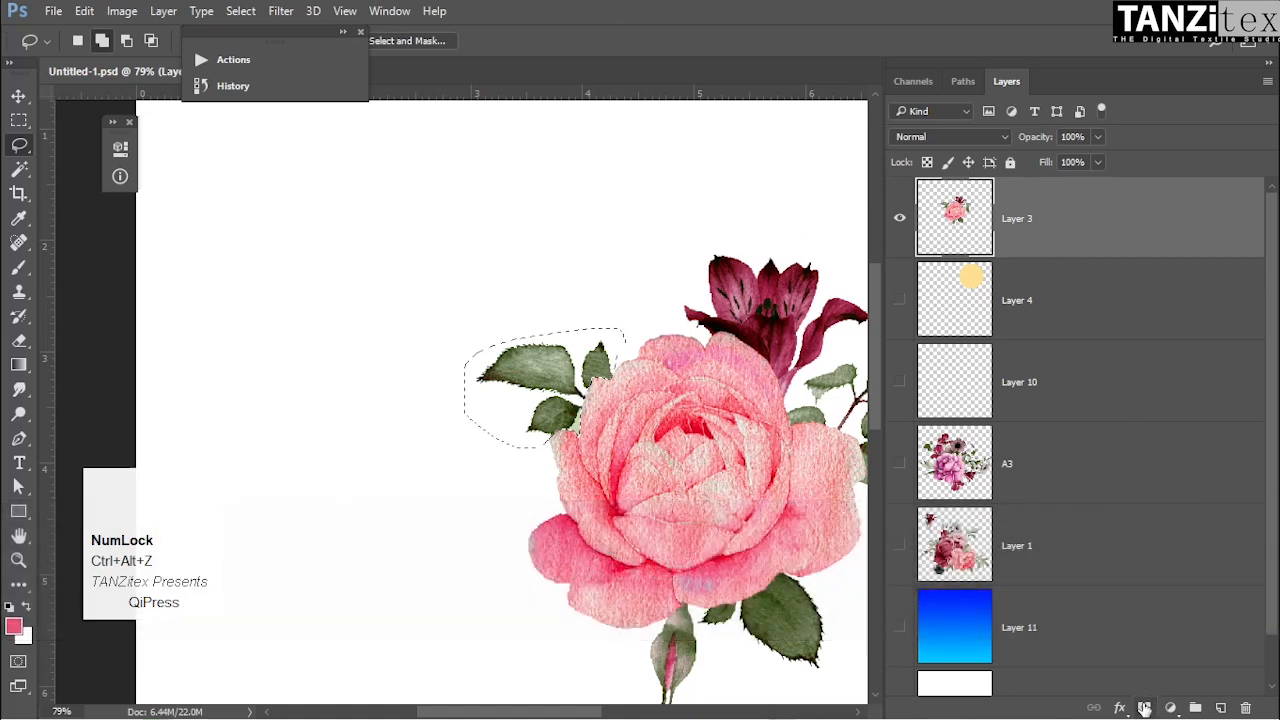
Compare a mask revealing only the selected leaves with an inverted mask on Layer 3, undoing each one.
left_click(1145, 707)
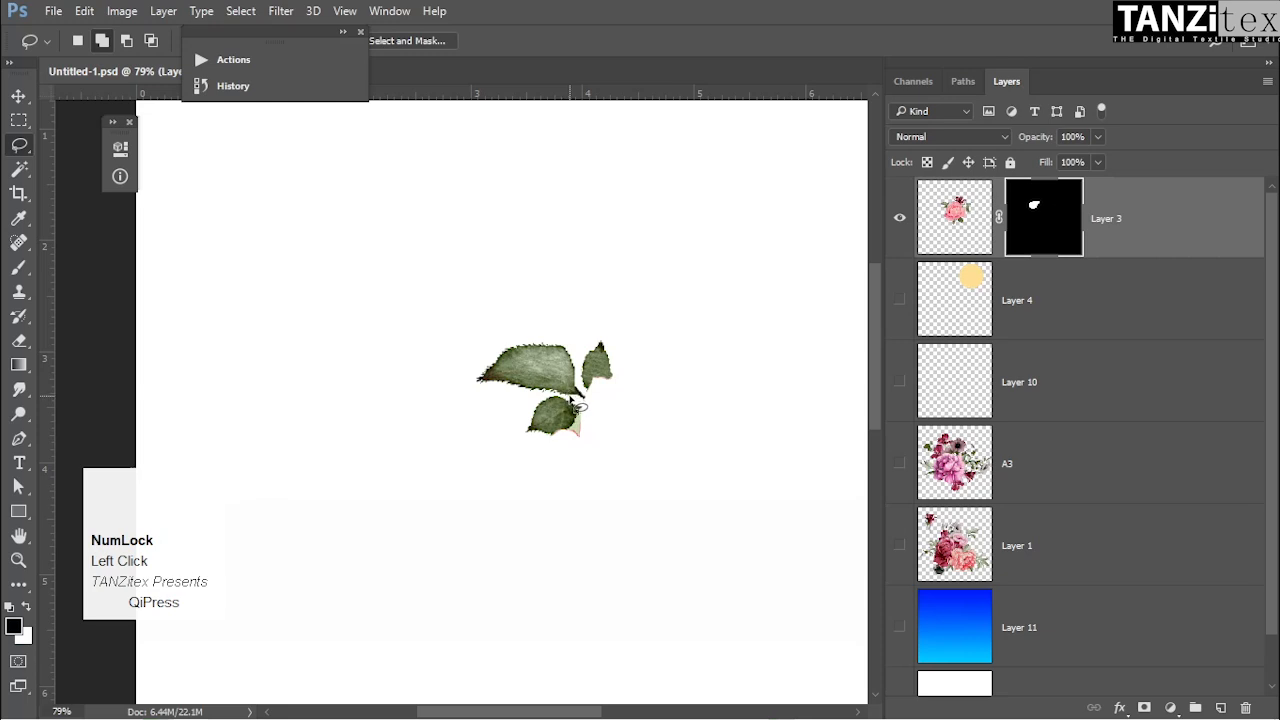
key("ctrl+alt+z")
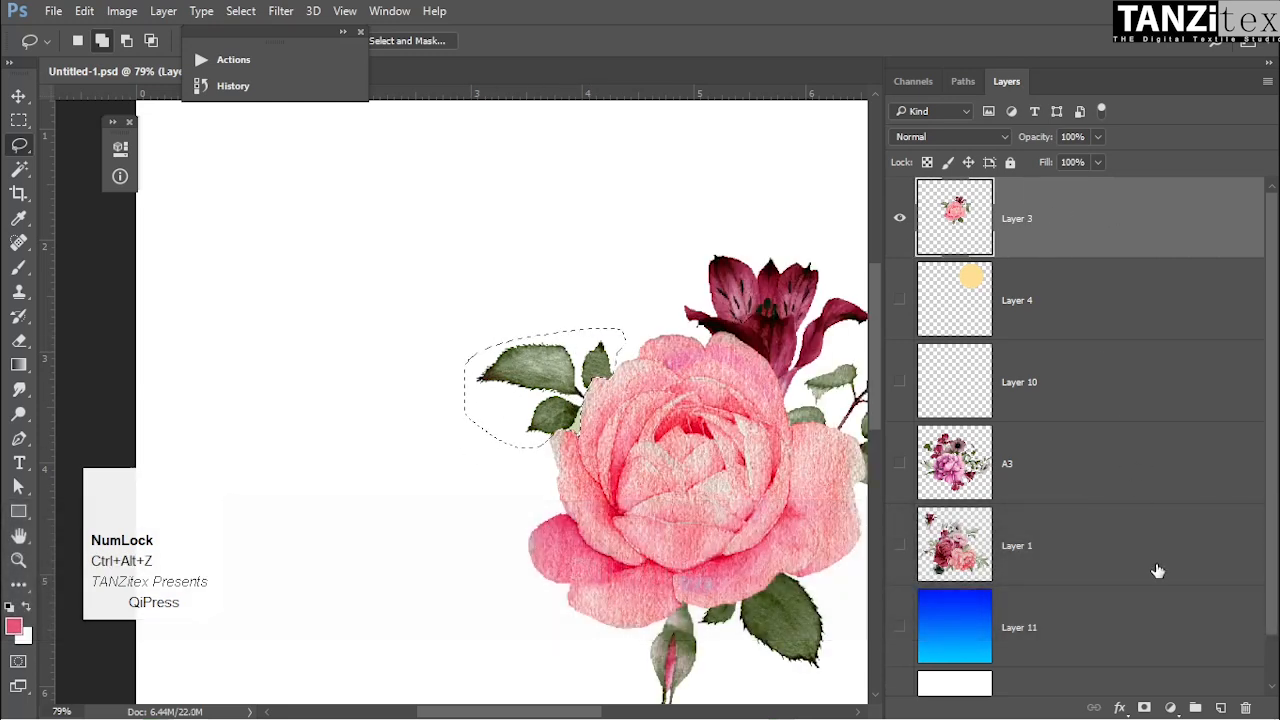
left_click(1144, 707)
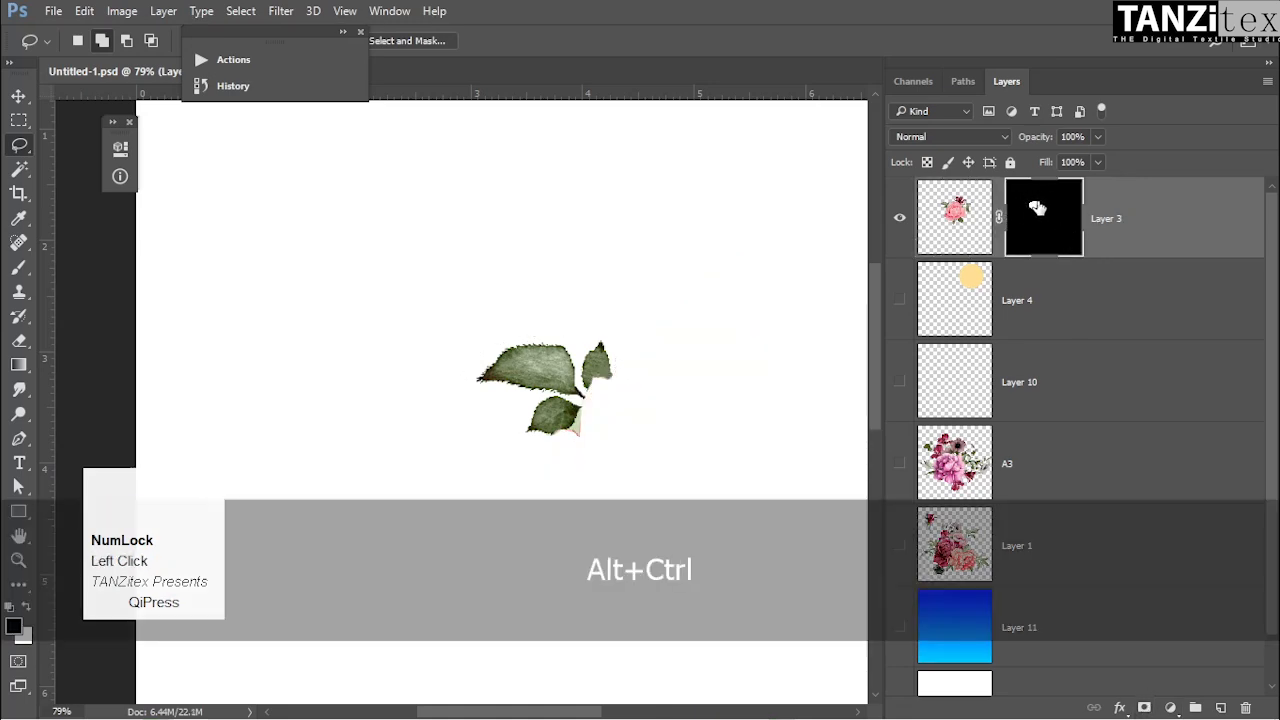
key("ctrl+alt+z")
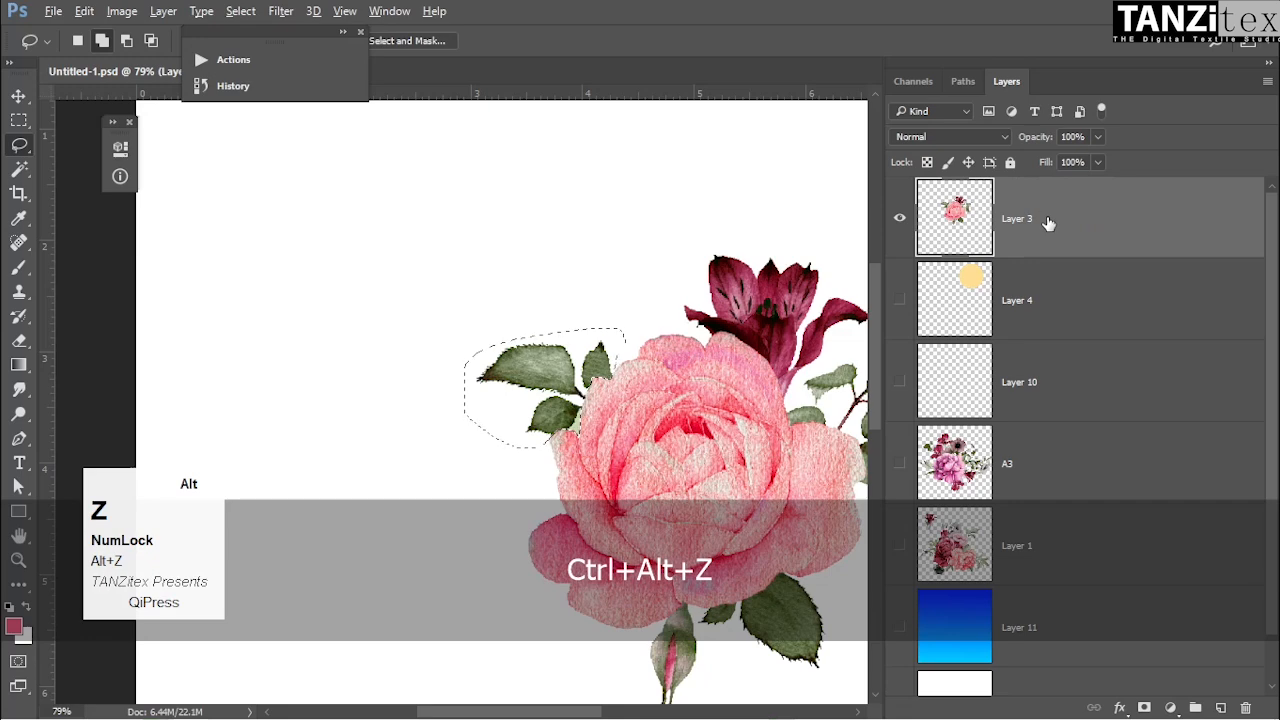
left_click(1144, 707, "alt")
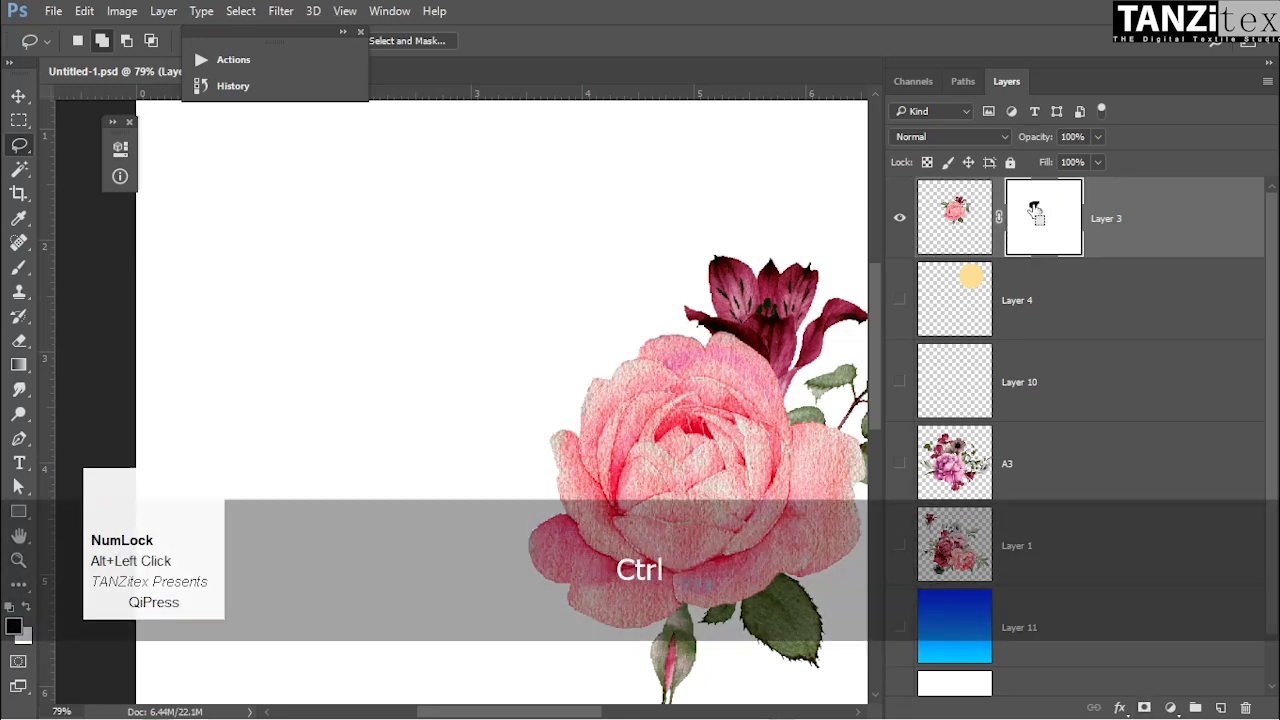
key("ctrl+alt+z")
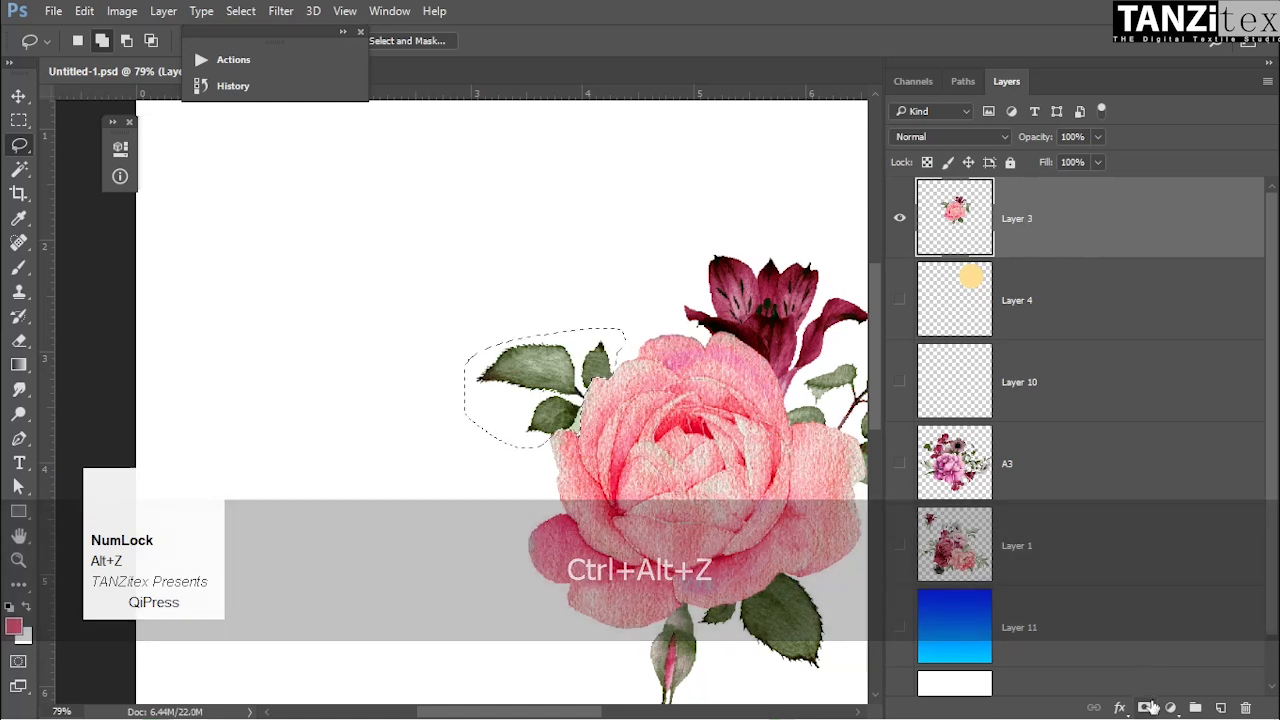
Mask Layer 3 to the selected leaves, inspect the black-and-white mask on the canvas and among the channels, and undo the mask.
left_click(1145, 707)
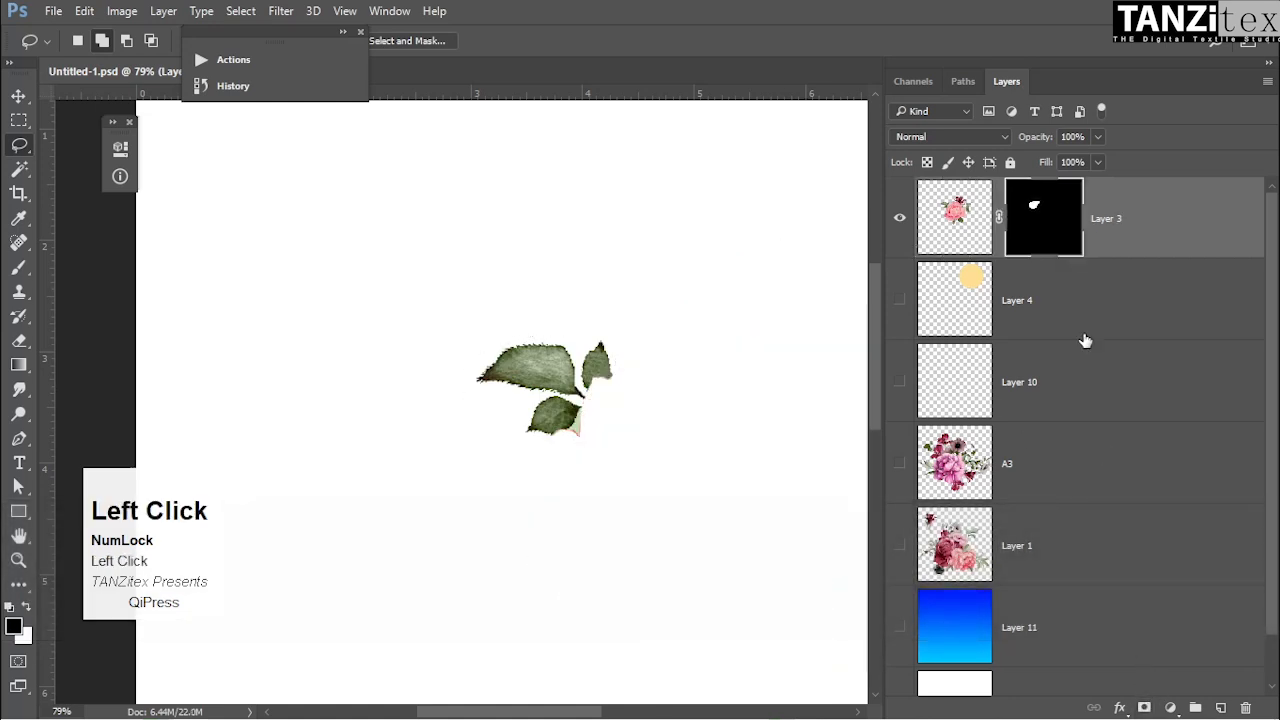
left_click(1038, 217, "alt")
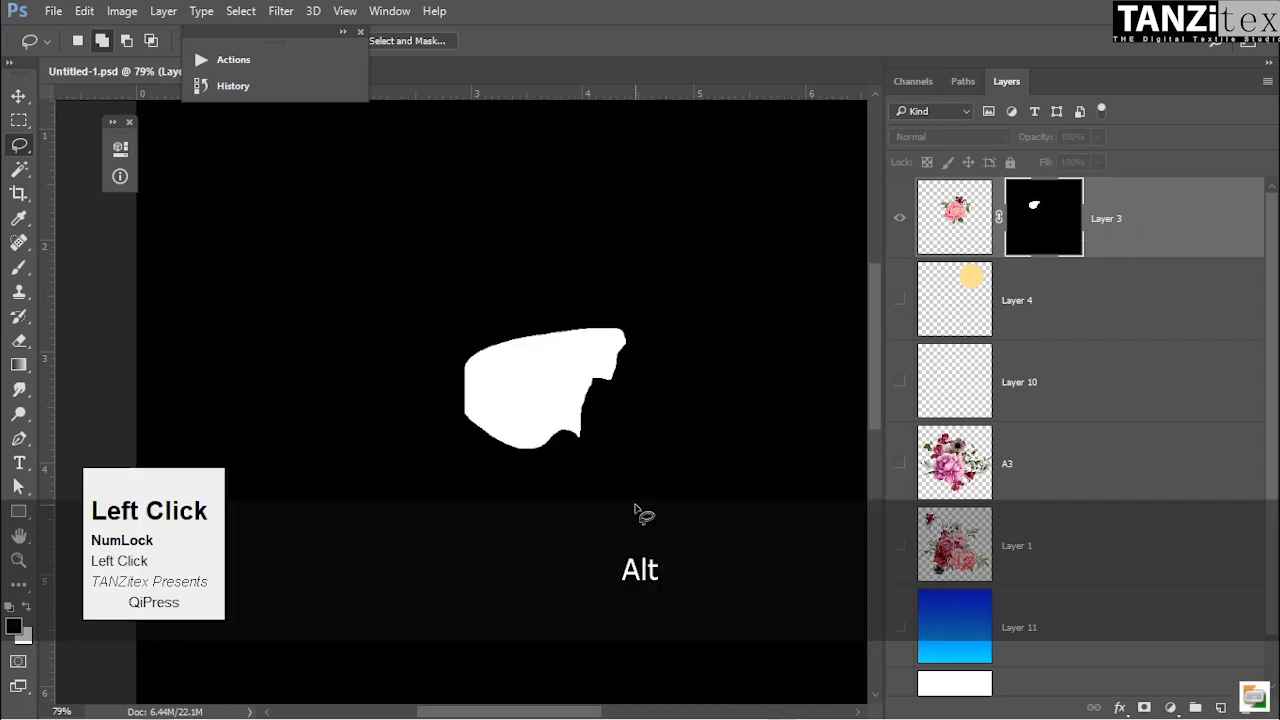
left_click(925, 82)
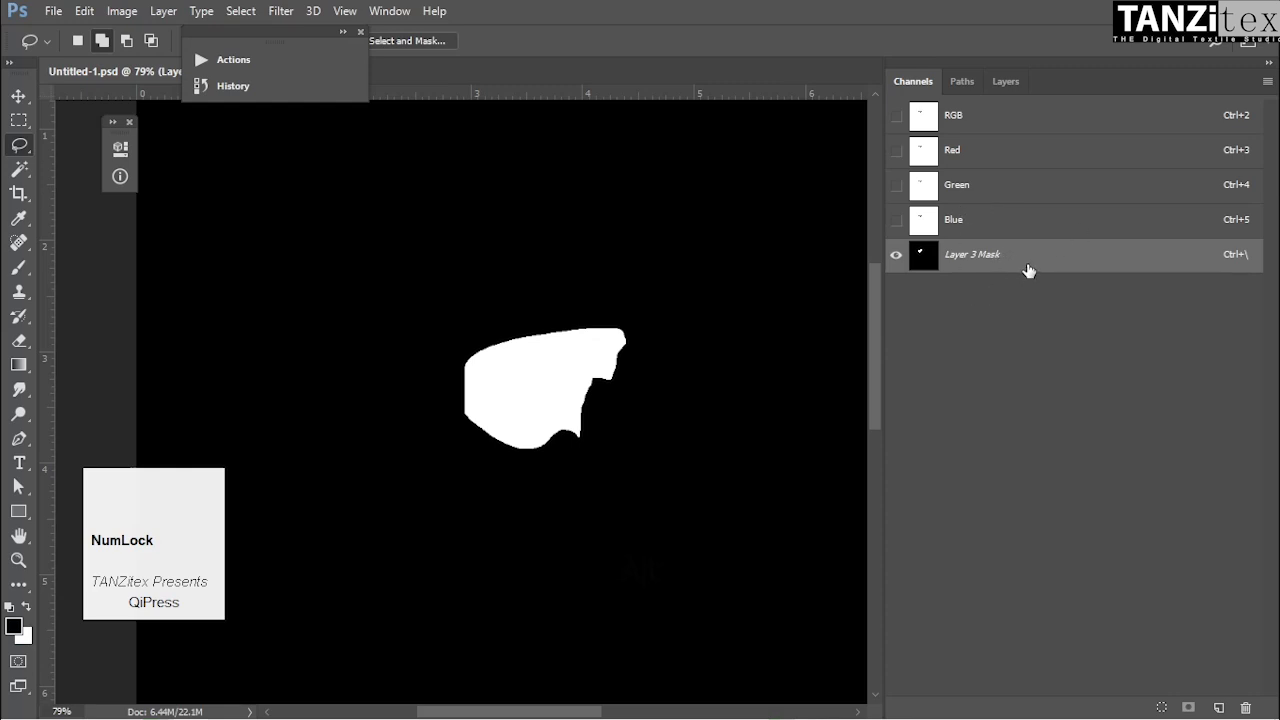
left_click(896, 255, "alt")
left_click(1013, 82)
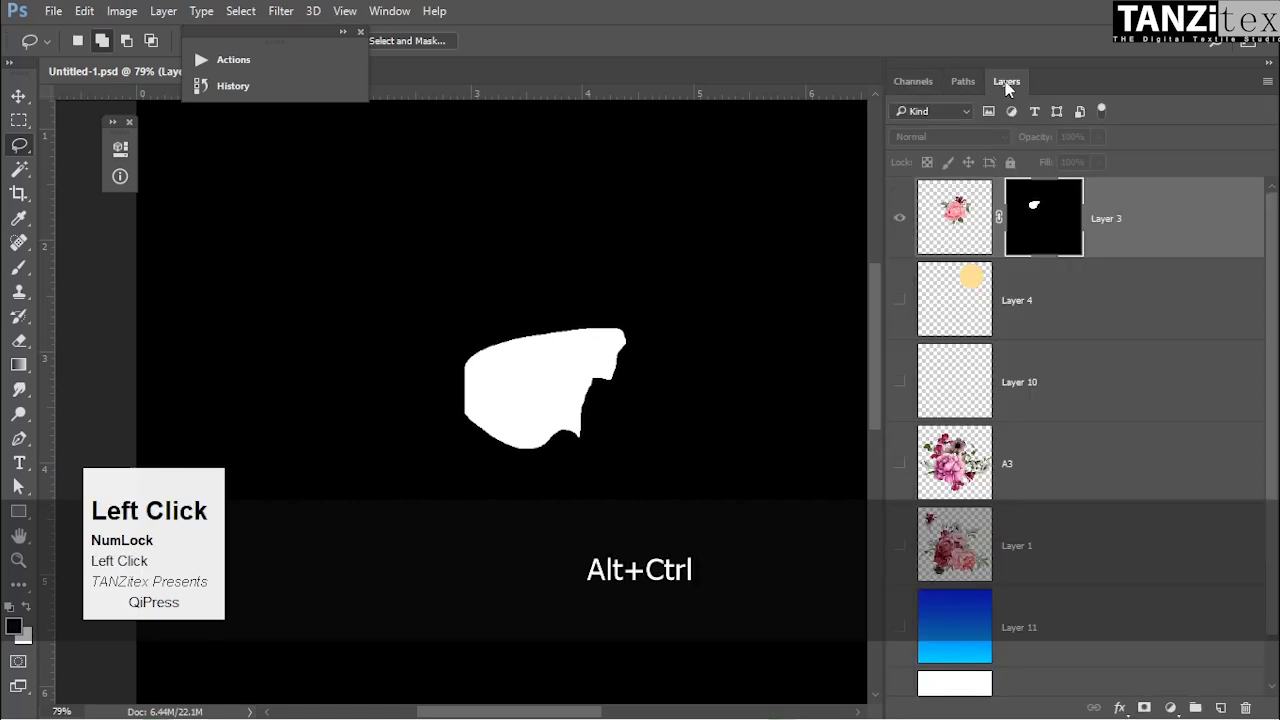
left_click(1035, 210, "alt")
key("ctrl+alt")
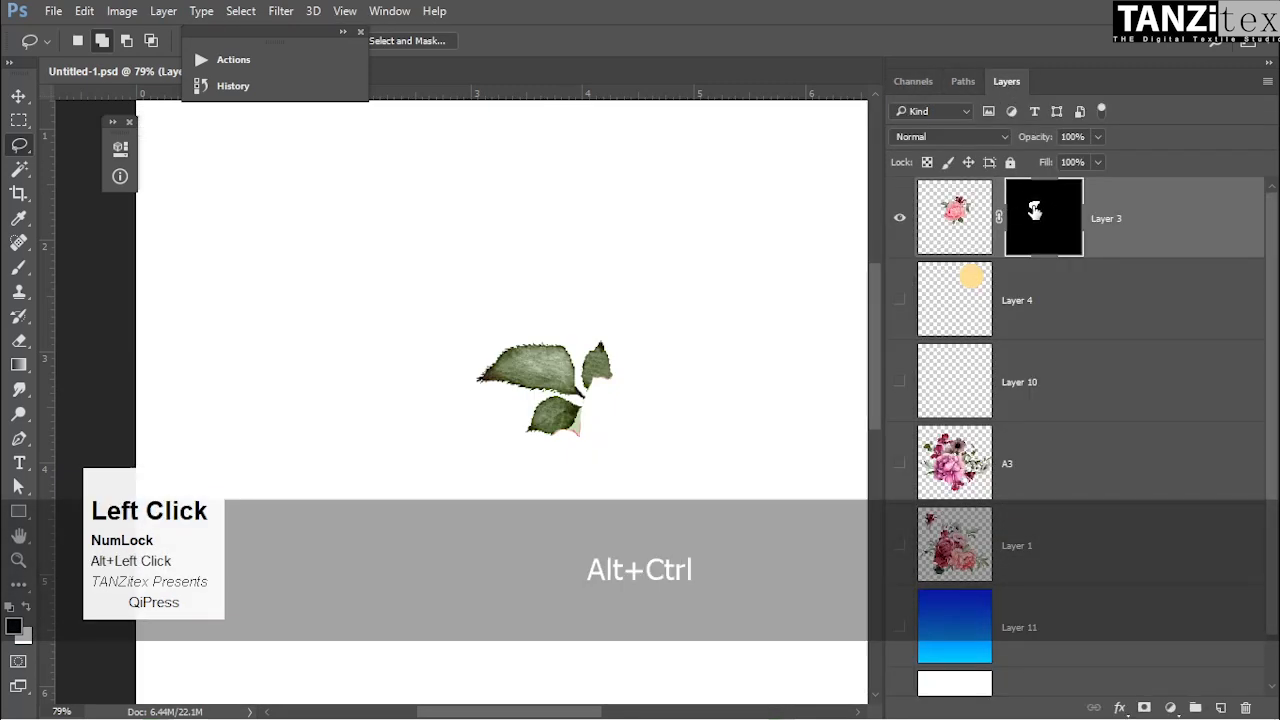
key("ctrl+alt+z")
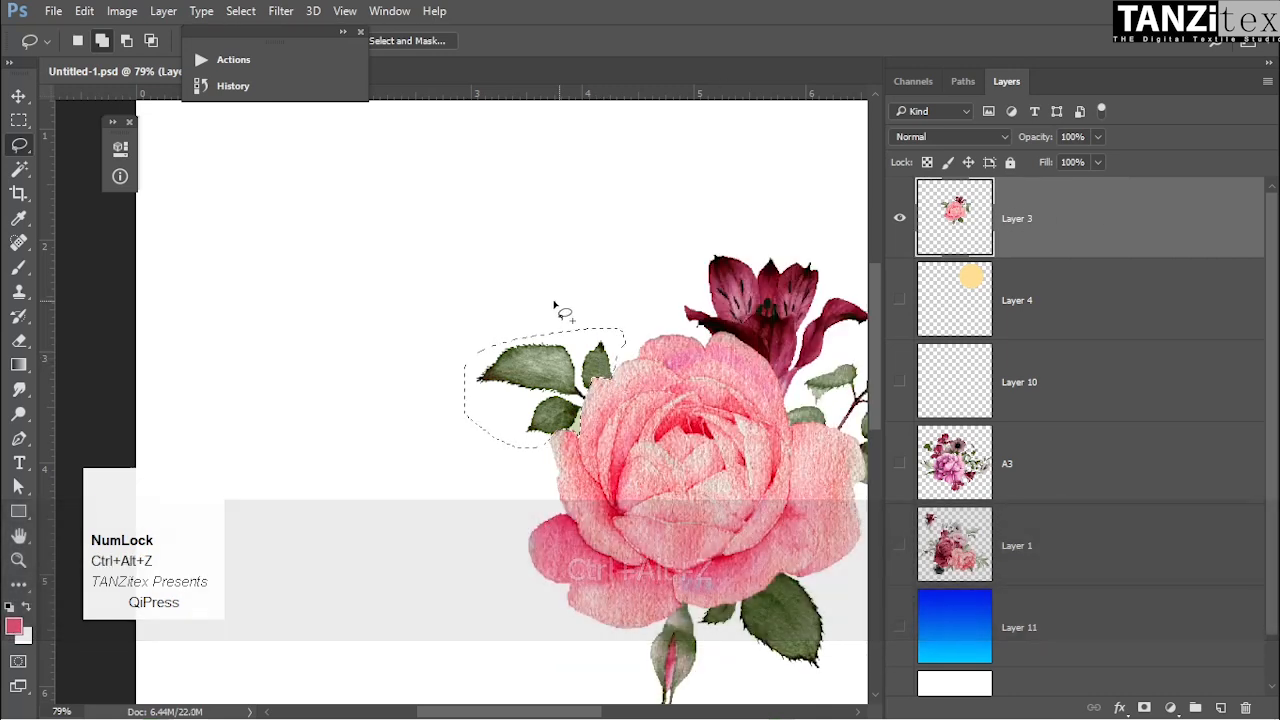
Hide the selected leaves with an inverted layer mask on Layer 3.
key("alt")
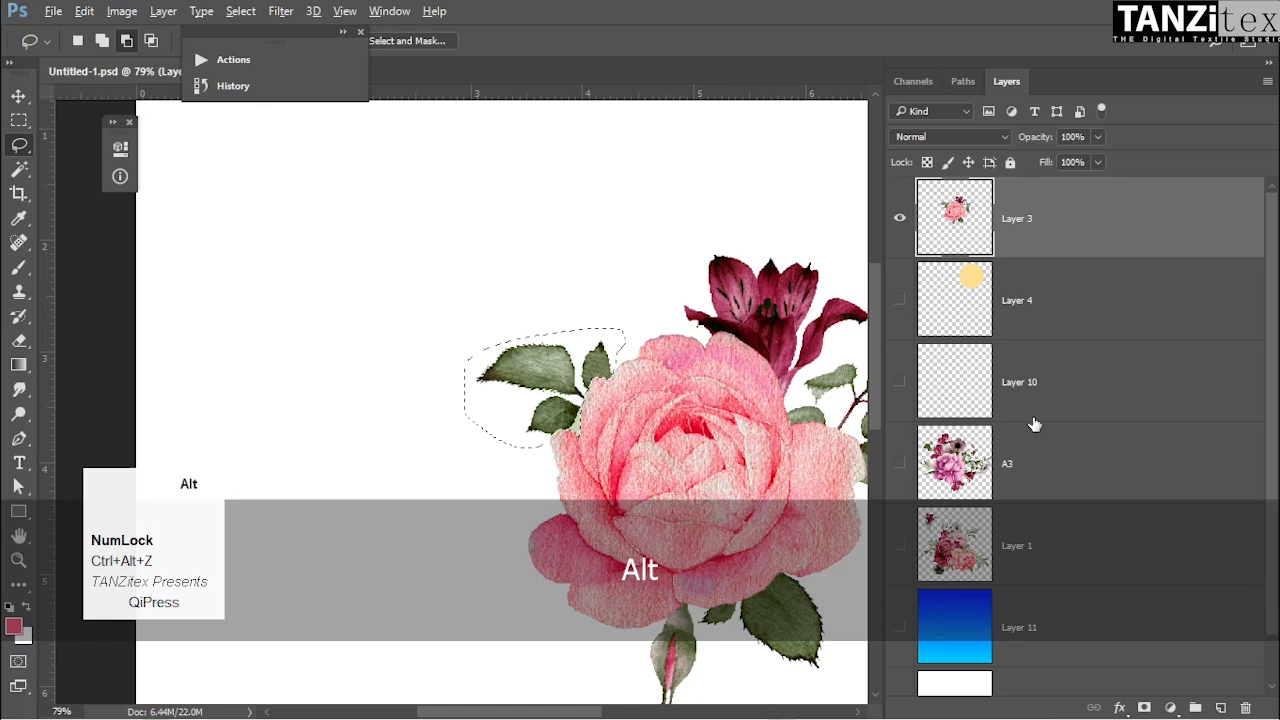
left_click(1145, 709, "alt")
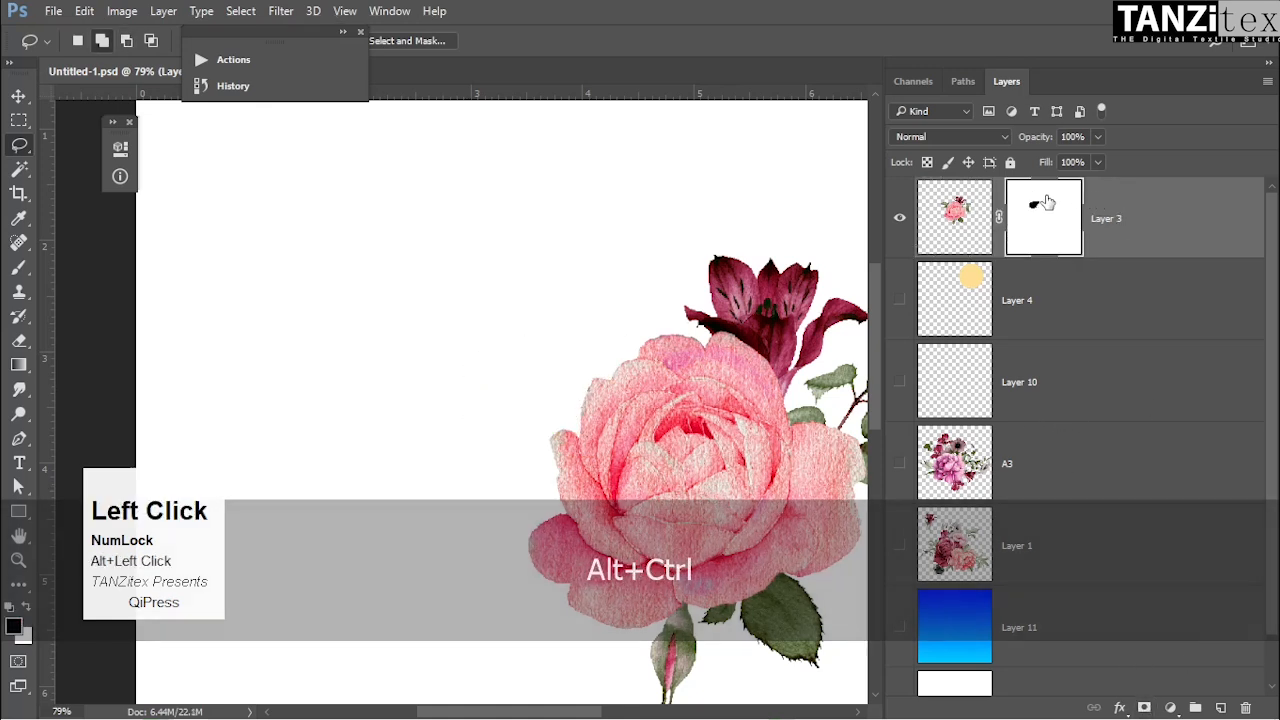
left_click(1036, 211)
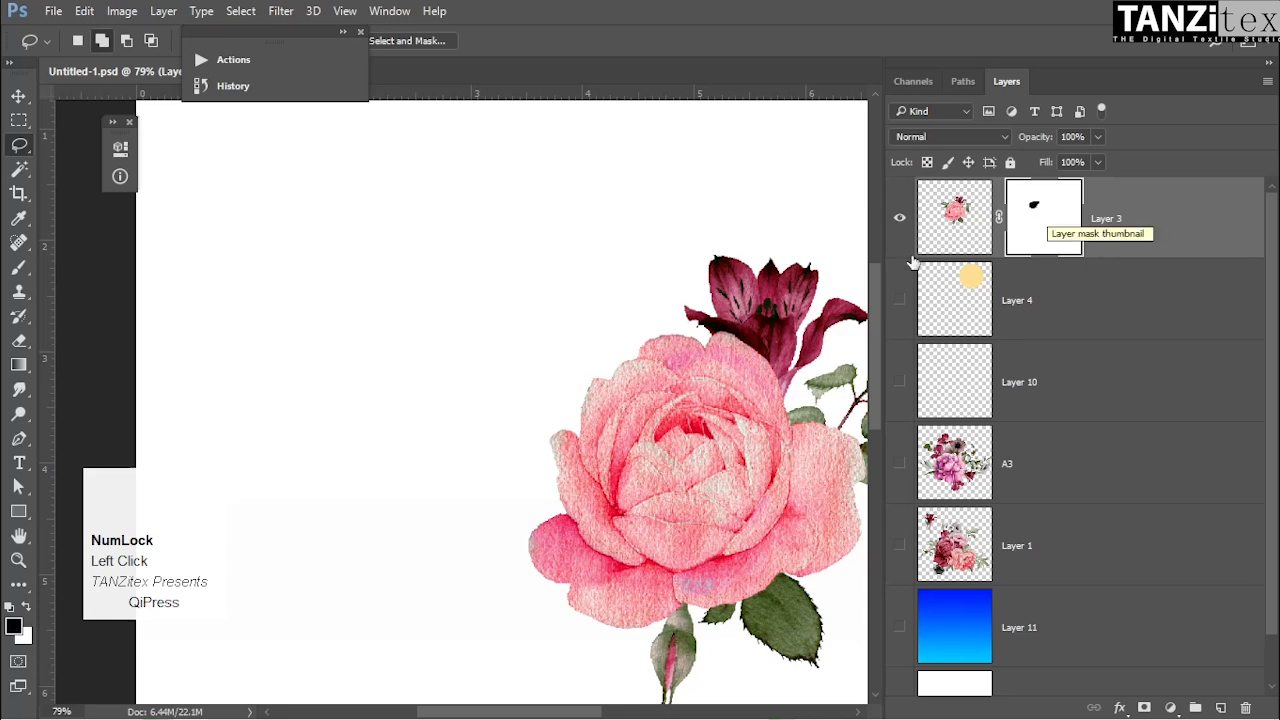
Start a Pen path along the rose's upper petal edge where it meets the dark red flower.
key("space")
left_click_drag(705, 350, 458, 287)
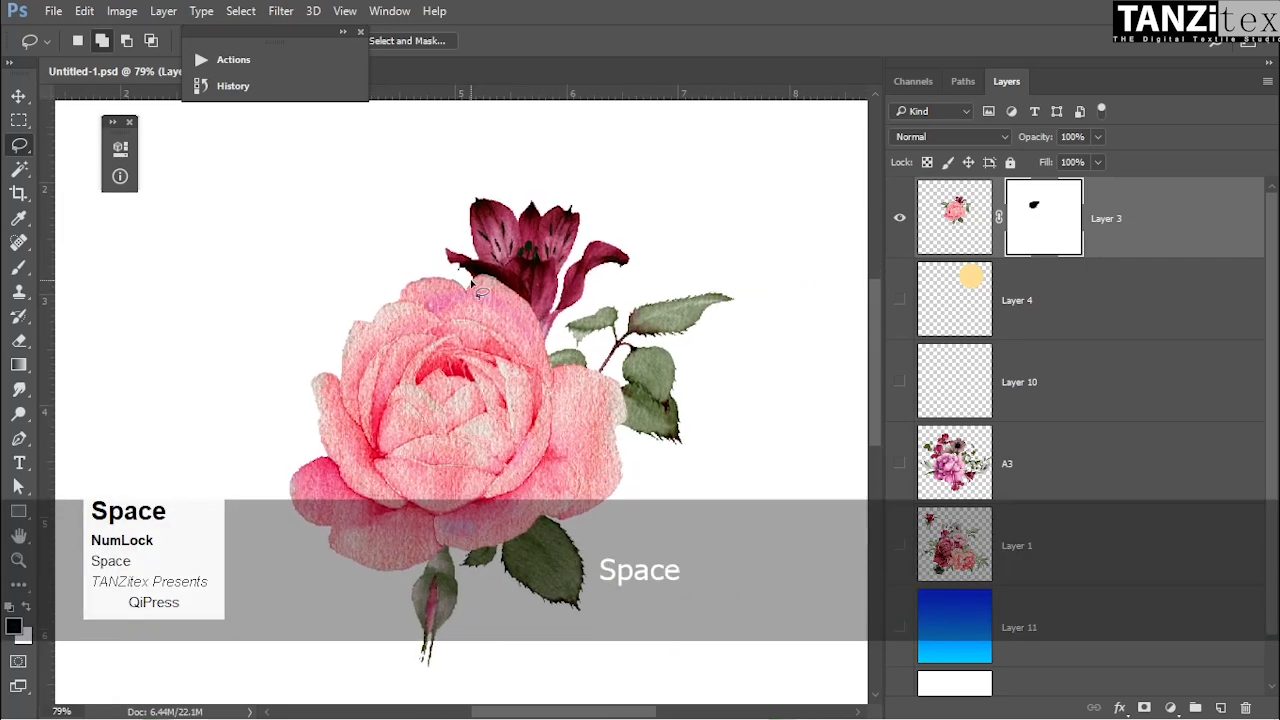
key("ctrl+space")
left_click_drag(454, 272, 521, 321)
key("p")
key("ctrl+space")
mouse_move(478, 268)
left_mouse_down()
mouse_move(507, 288)
mouse_move(564, 268)
left_mouse_up()
key("ctrl+z")
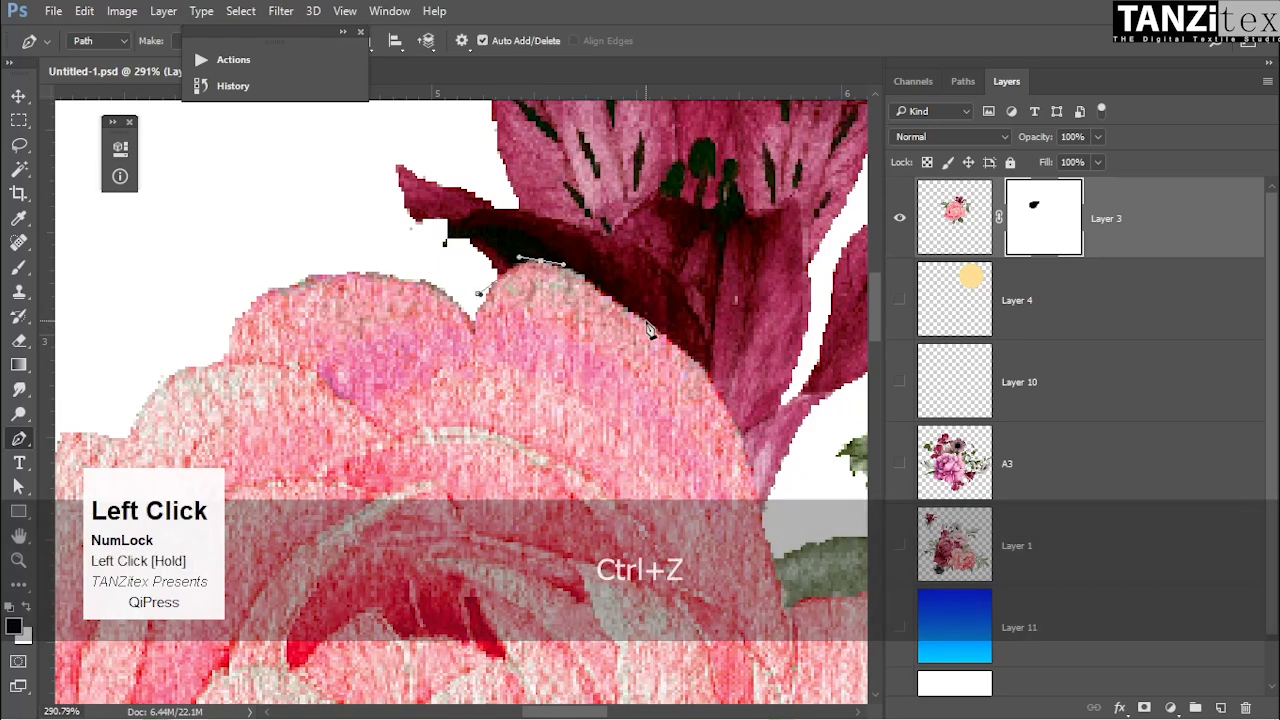
left_click(690, 348)
left_click_drag(735, 432, 753, 473)
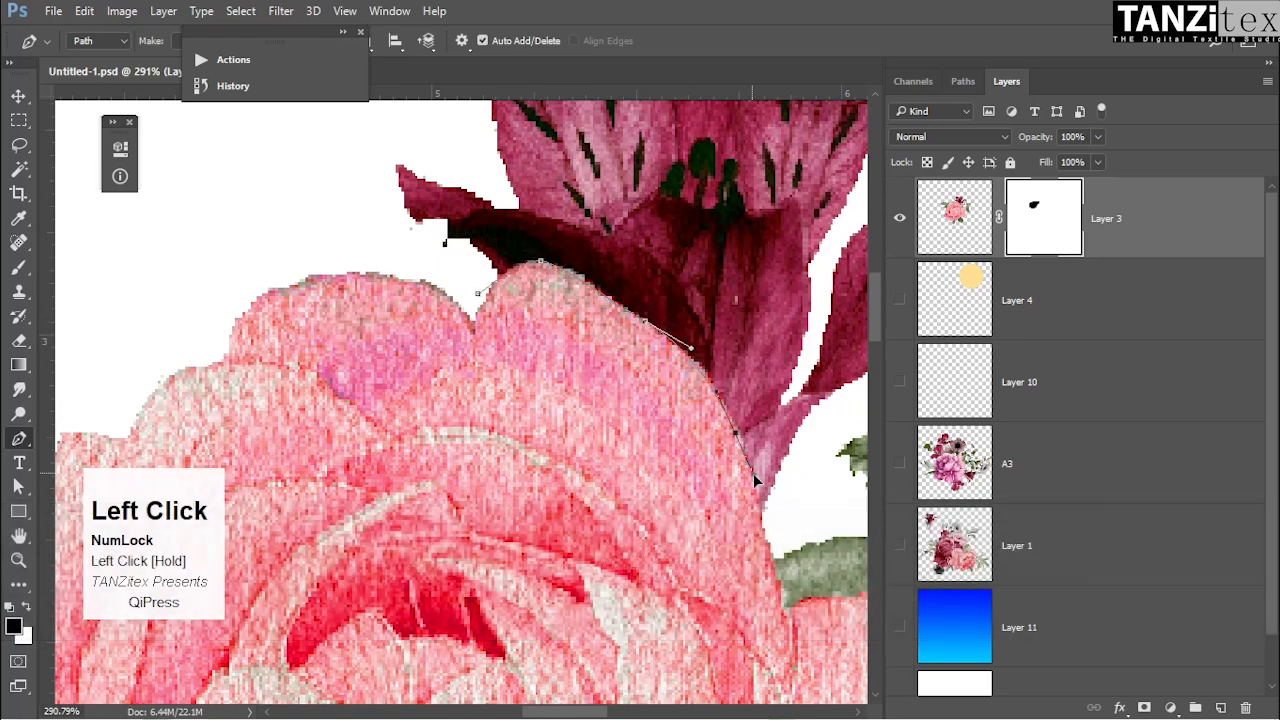
Continue the path loosely around the dark red flower back to its start and convert it to a selection.
key("space")
left_click_drag(775, 553, 700, 408)
left_click_drag(775, 271, 782, 253)
key("space")
left_click_drag(853, 190, 841, 332)
left_click_drag(834, 227, 703, 143)
left_click_drag(607, 126, 530, 118)
left_click_drag(454, 119, 352, 151)
left_click_drag(335, 183, 323, 271)
key("space")
left_click_drag(514, 363, 602, 354)
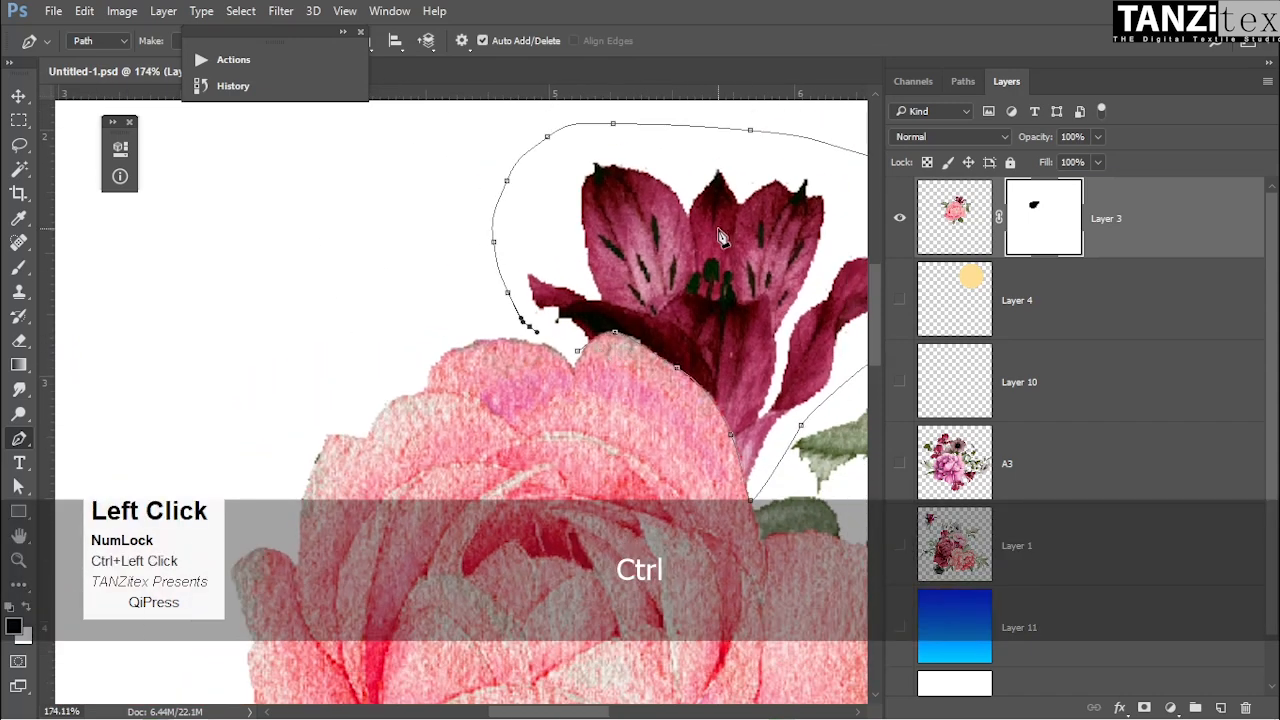
key("ctrl+Return")
Fill the selected area of Layer 3's mask with black to hide the dark red flower, and deselect.
key("ctrl+space")
left_click_drag(712, 278, 650, 278)
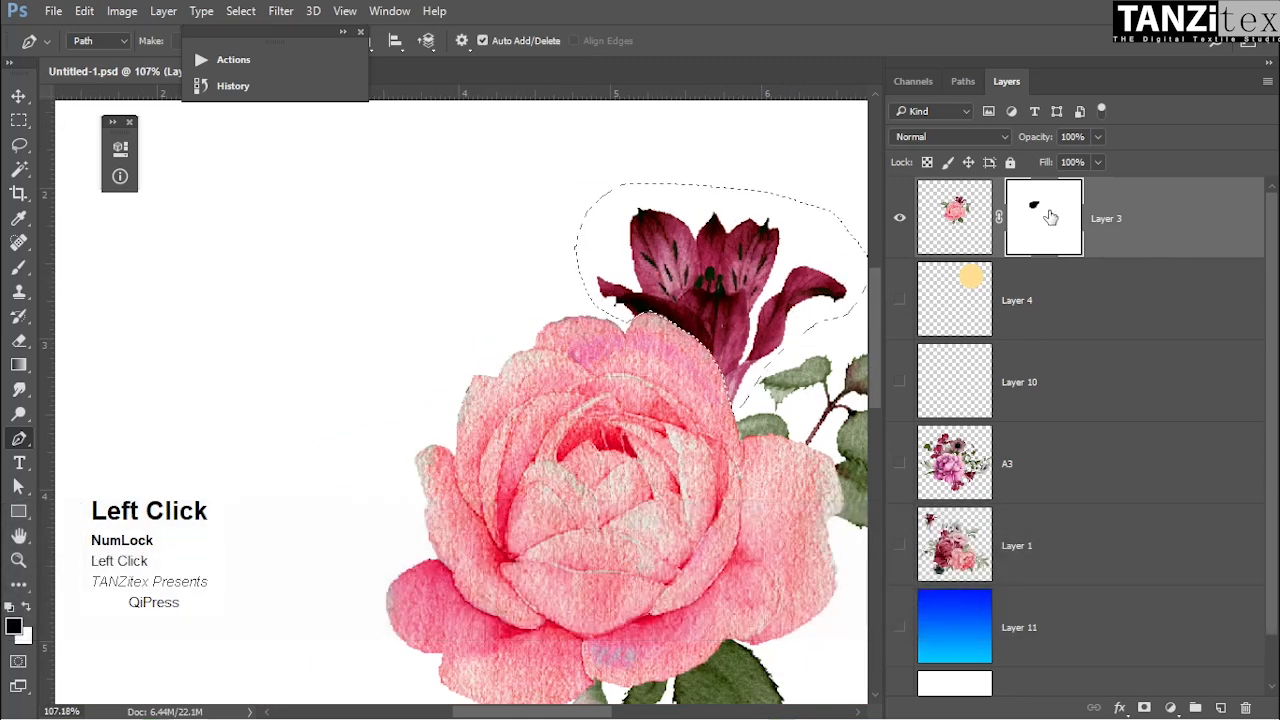
key("alt+BackSpace")
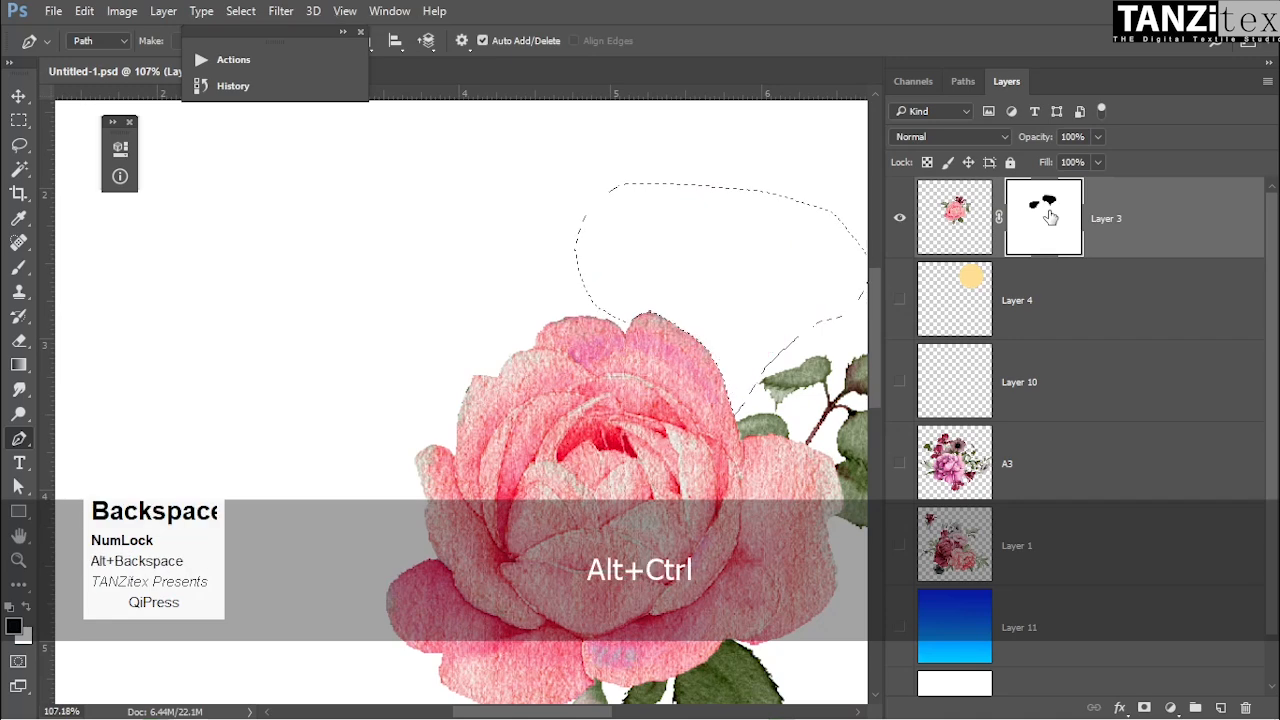
key("ctrl+space")
left_click_drag(598, 294, 598, 331)
key("ctrl+d")
key("ctrl+space")
key("space")
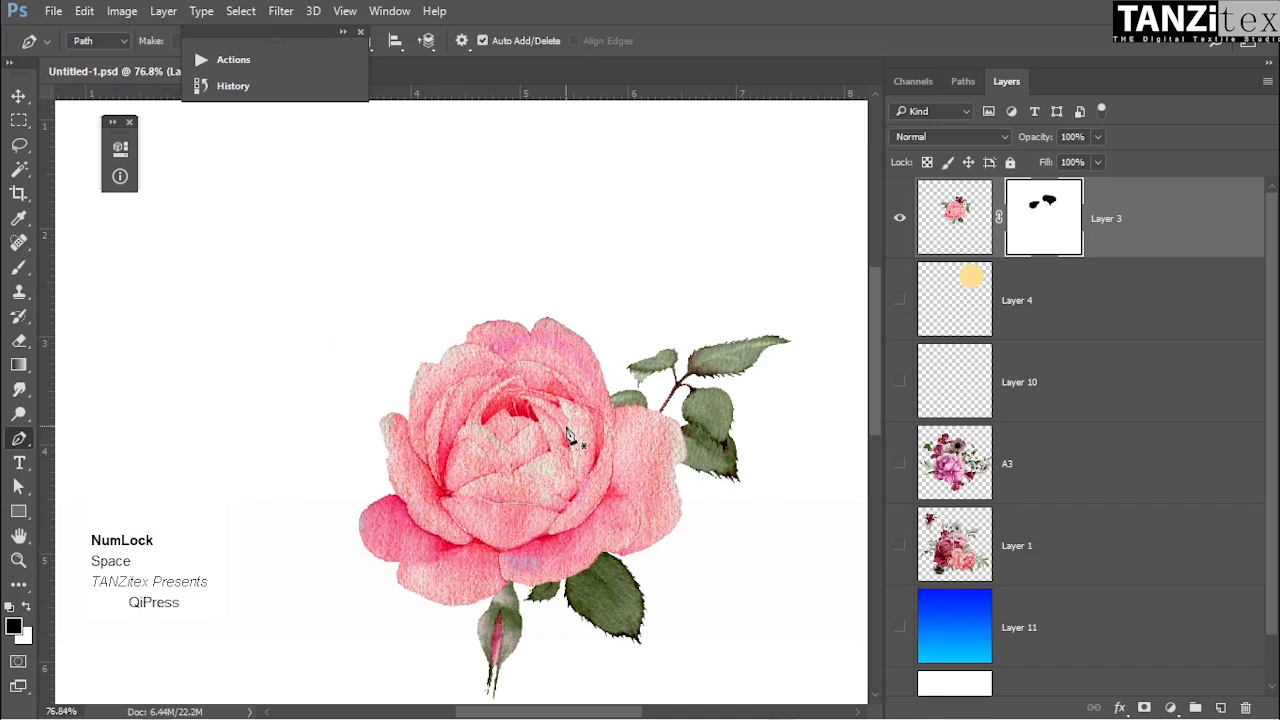
Try filling Layer 3's mask with white to bring back the leaves and flower, and undo the fill.
left_click(1045, 223)
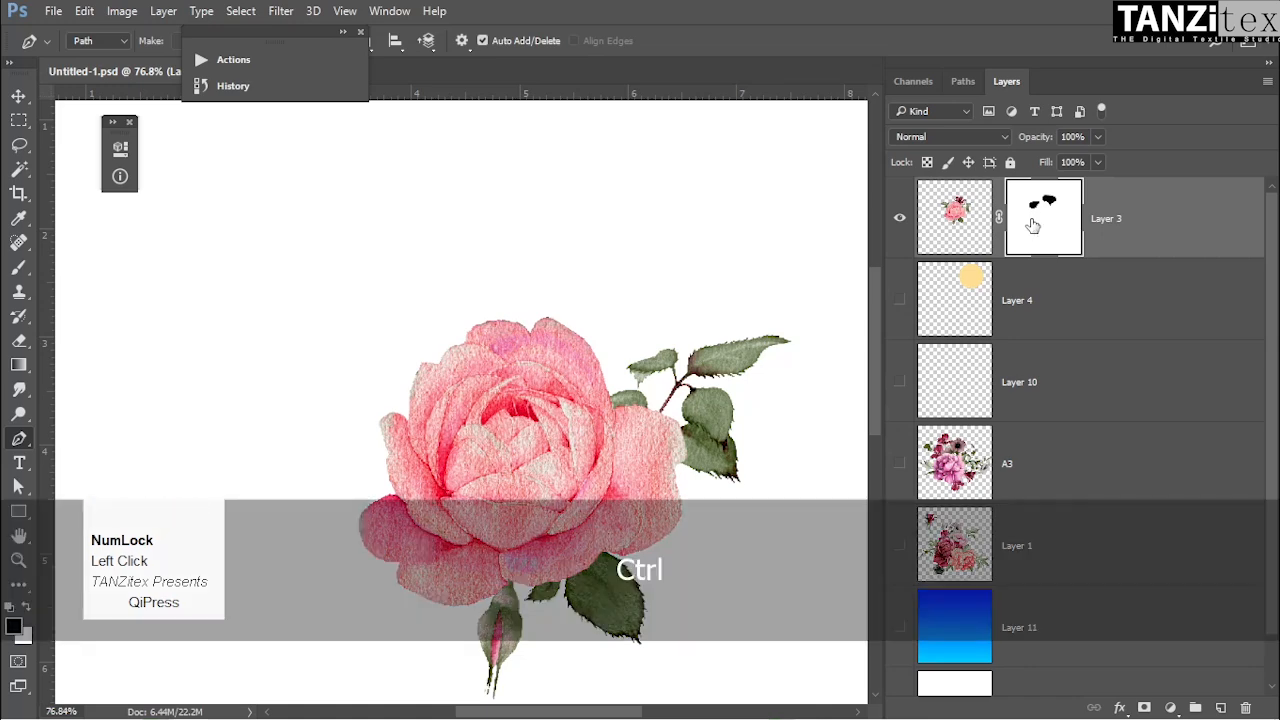
key("ctrl+BackSpace")
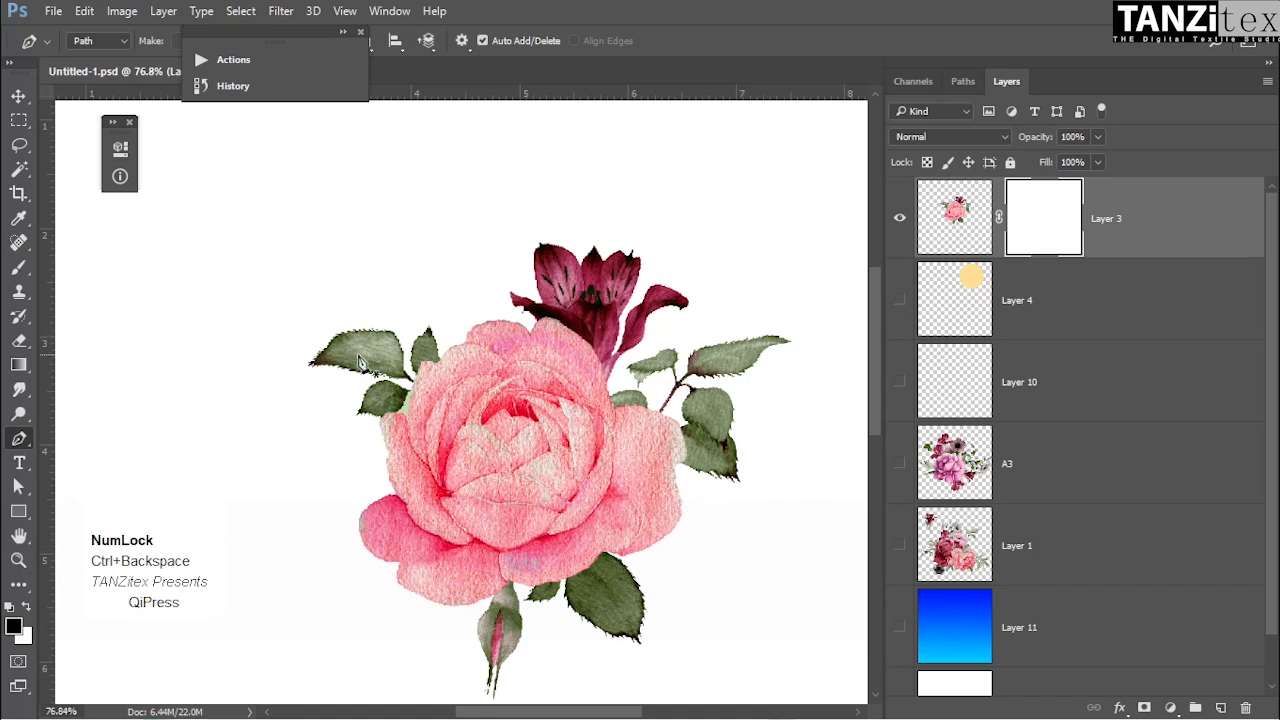
key("ctrl+alt+z")
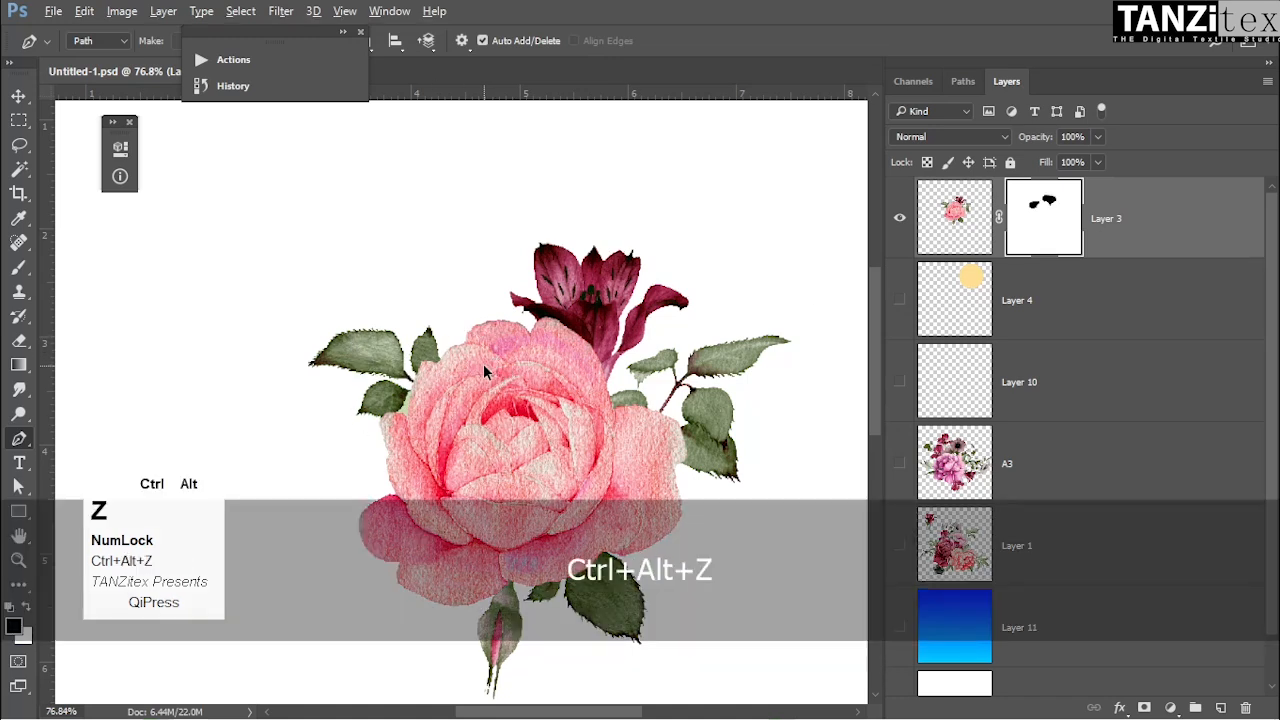
Move the masked rose motif of Layer 3 down and to the right on the canvas.
key("ctrl+space")
left_click_drag(561, 350, 505, 357)
key("v")
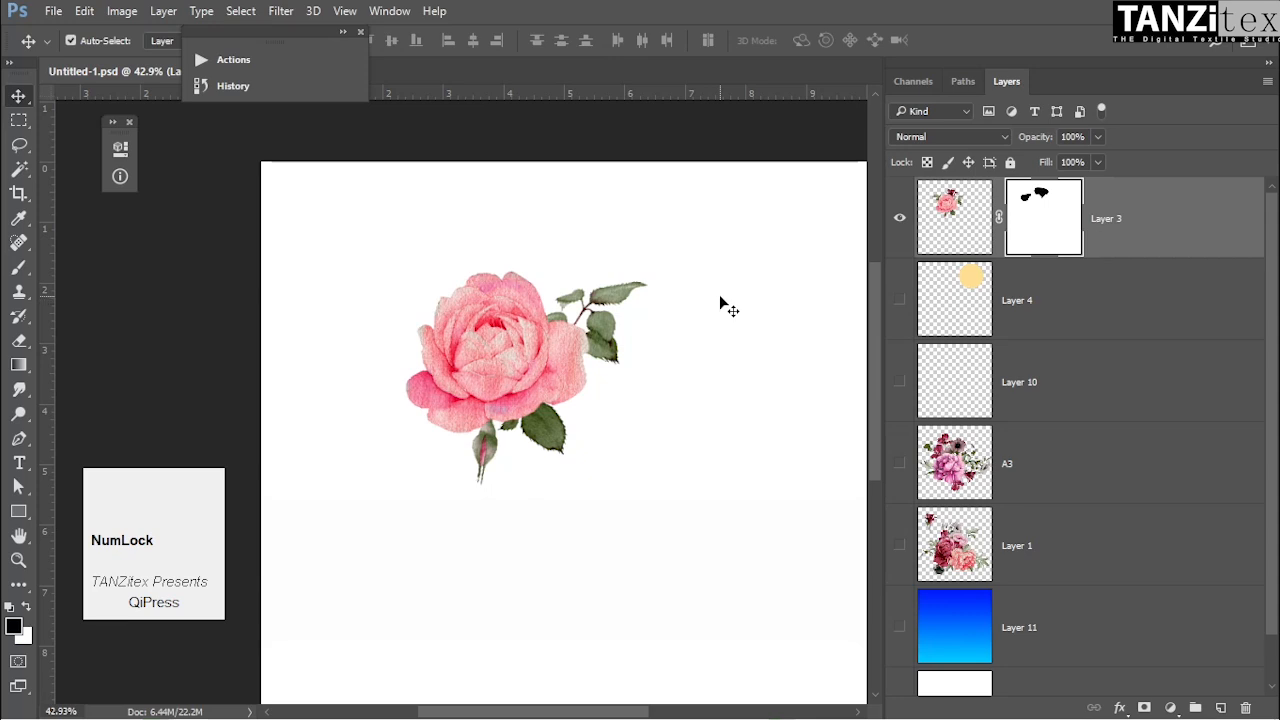
left_click_drag(513, 347, 589, 396)
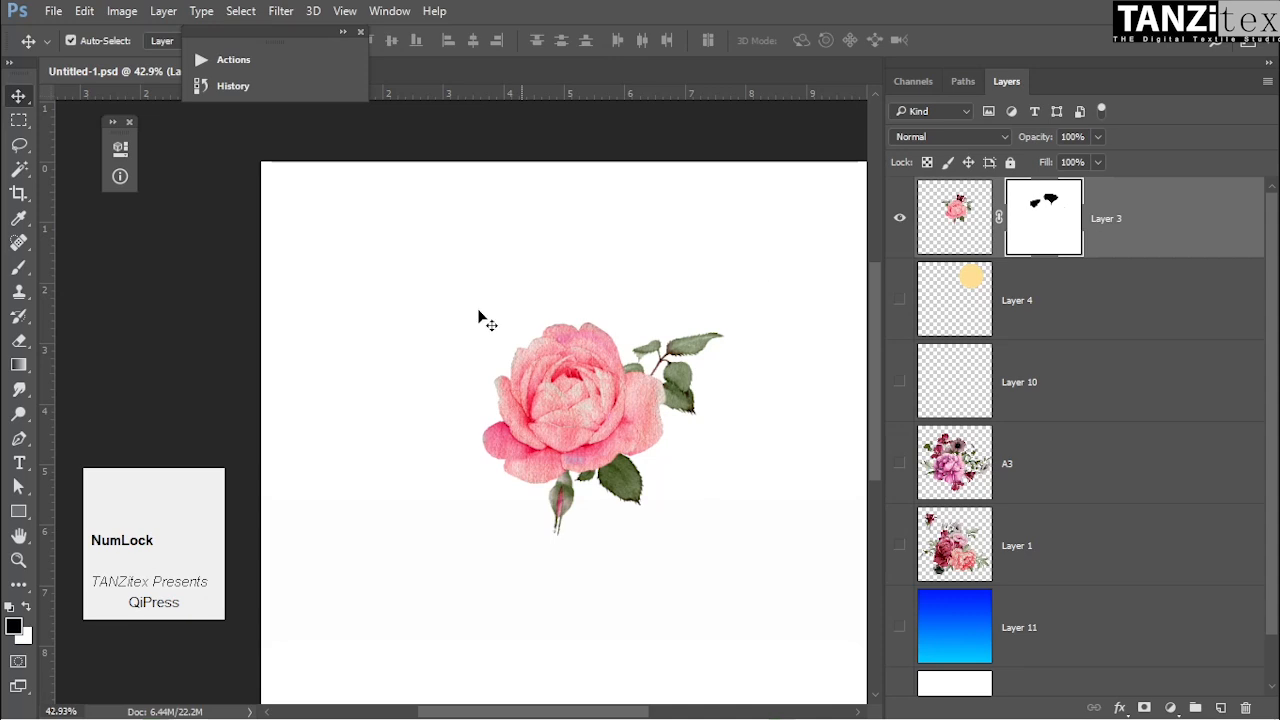
Try revealing the whole moved motif with a white fill on its mask, and undo that fill.
left_click(1049, 212)
key("ctrl+BackSpace")
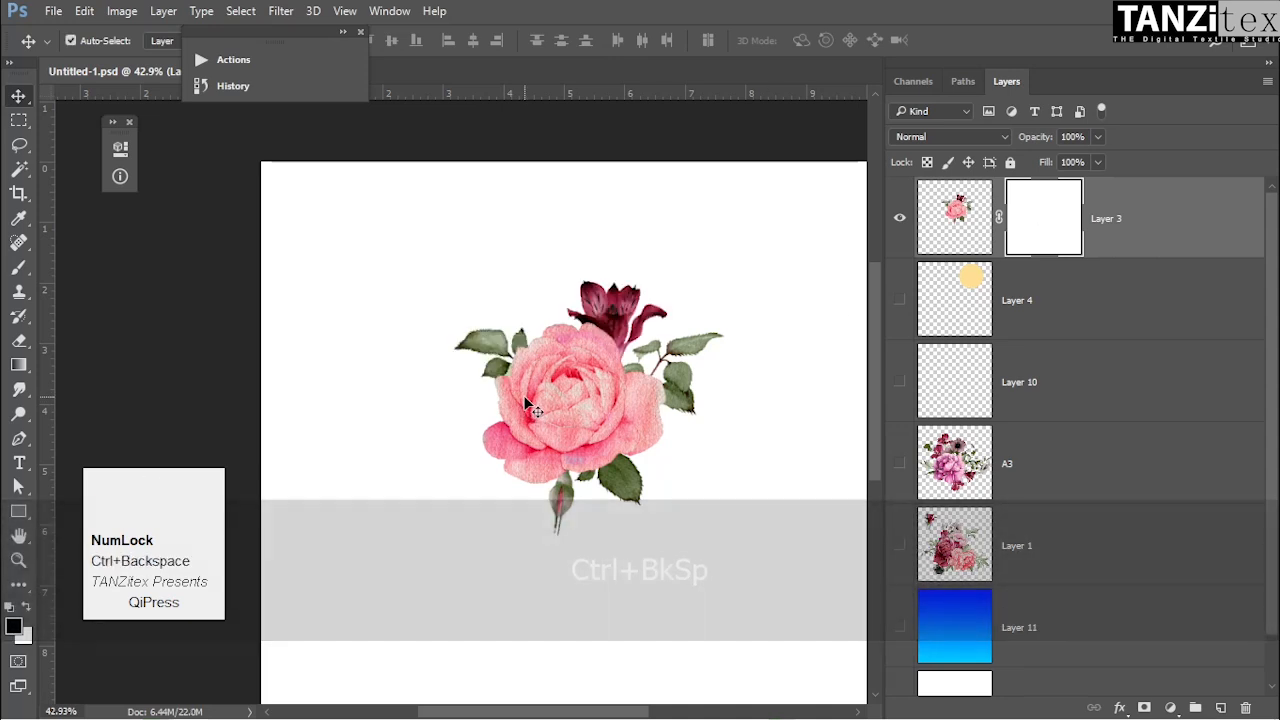
key("ctrl+alt+z")
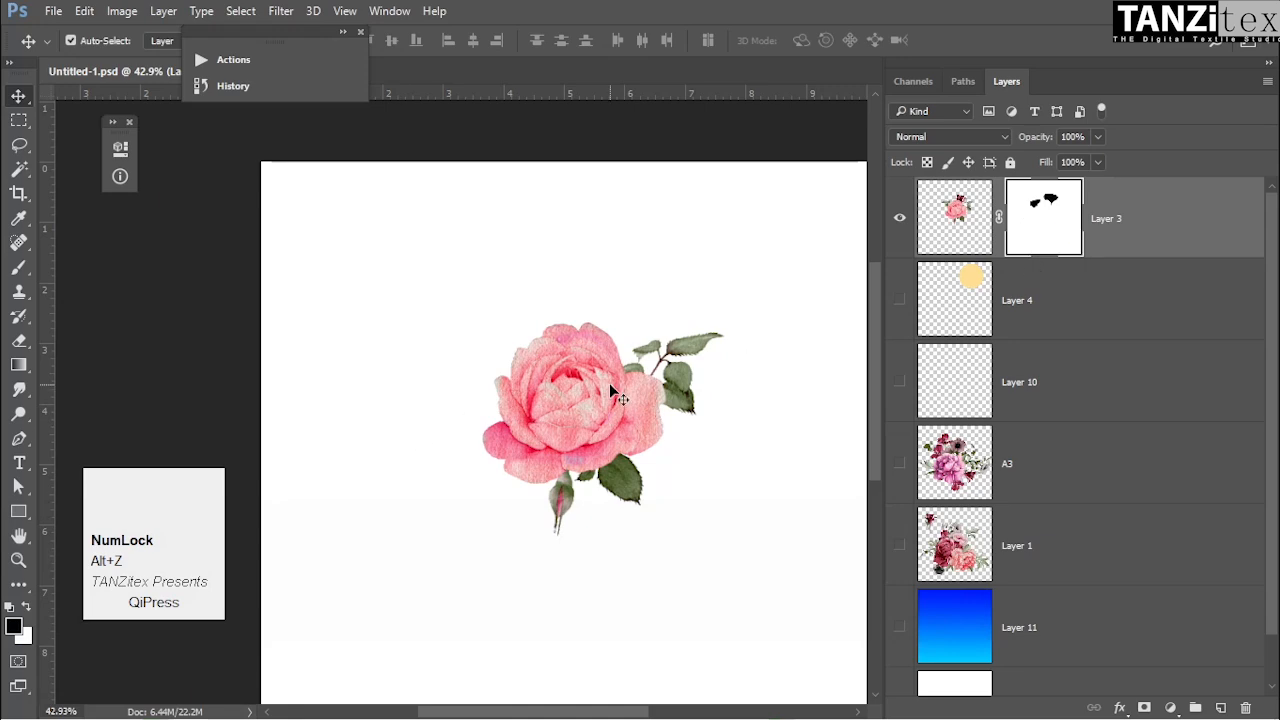
Hide the rose's upper-right leaf by painting black on Layer 3's mask with a soft 100 px Brush, undoing the extra strokes over neighbouring leaves and stem.
left_click_drag(510, 394, 612, 430)
left_click_drag(594, 447, 670, 432)
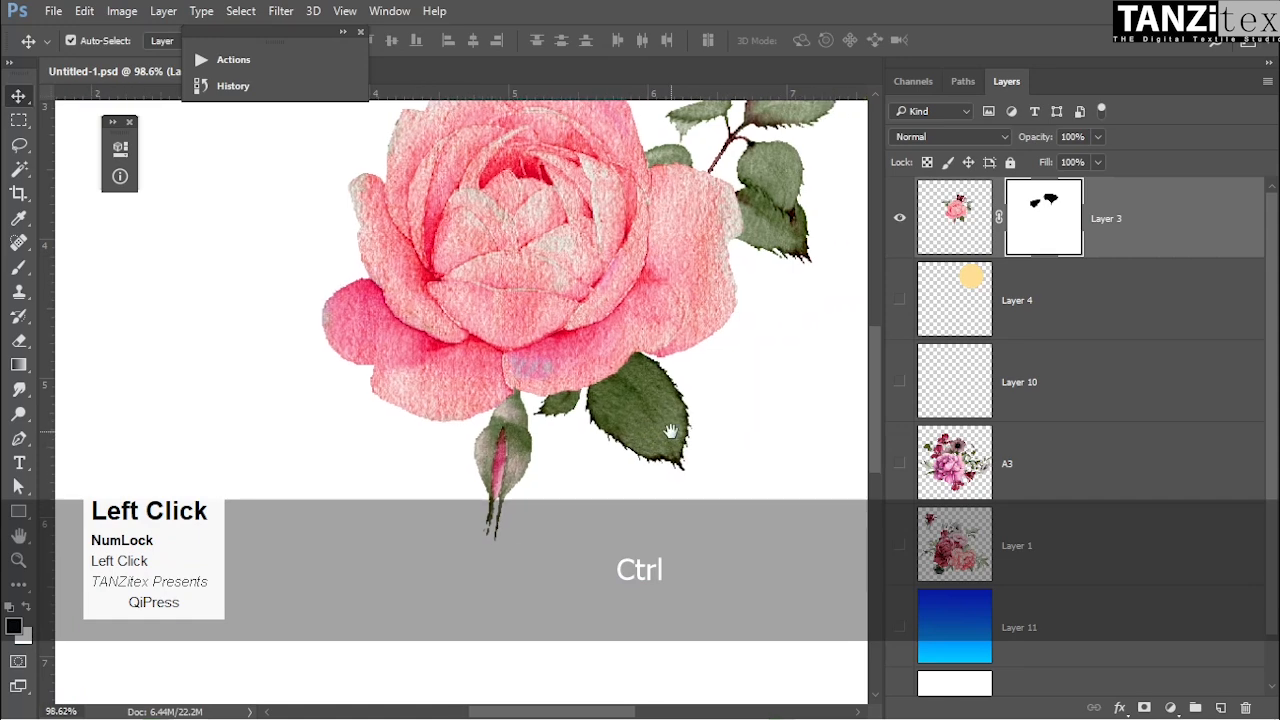
left_click_drag(723, 380, 748, 380)
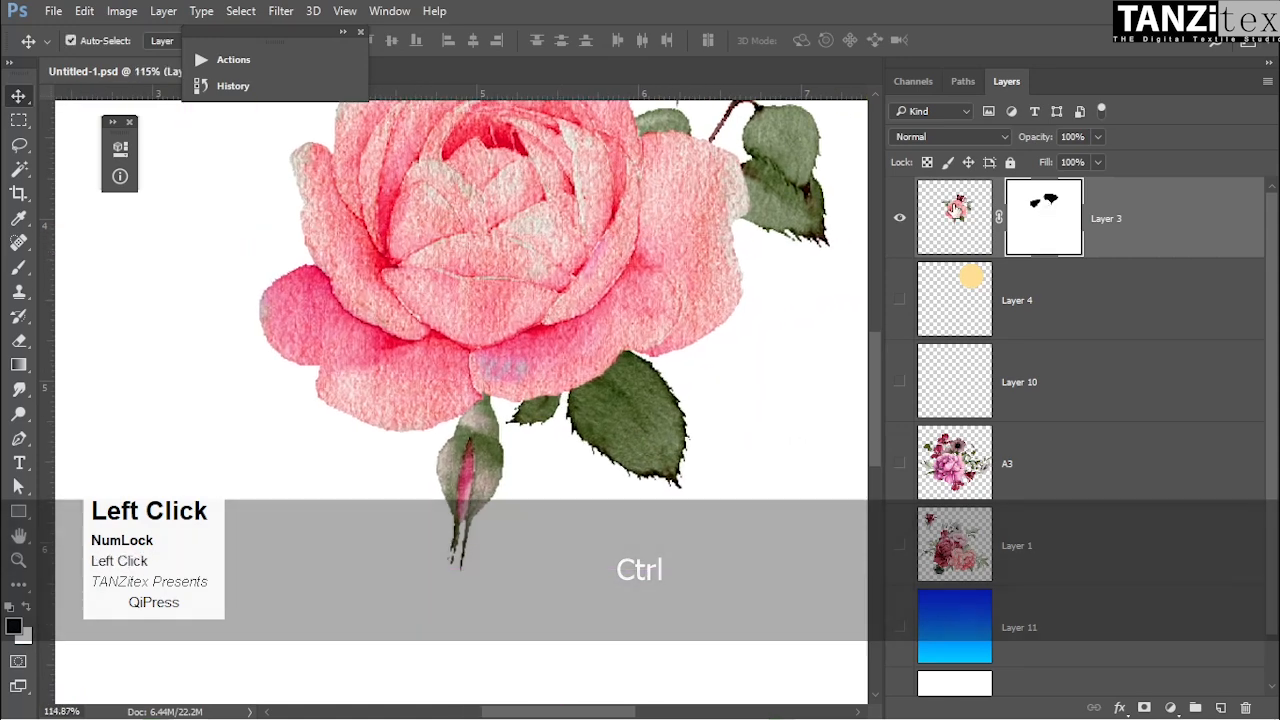
left_click_drag(666, 334, 584, 430)
key("b")
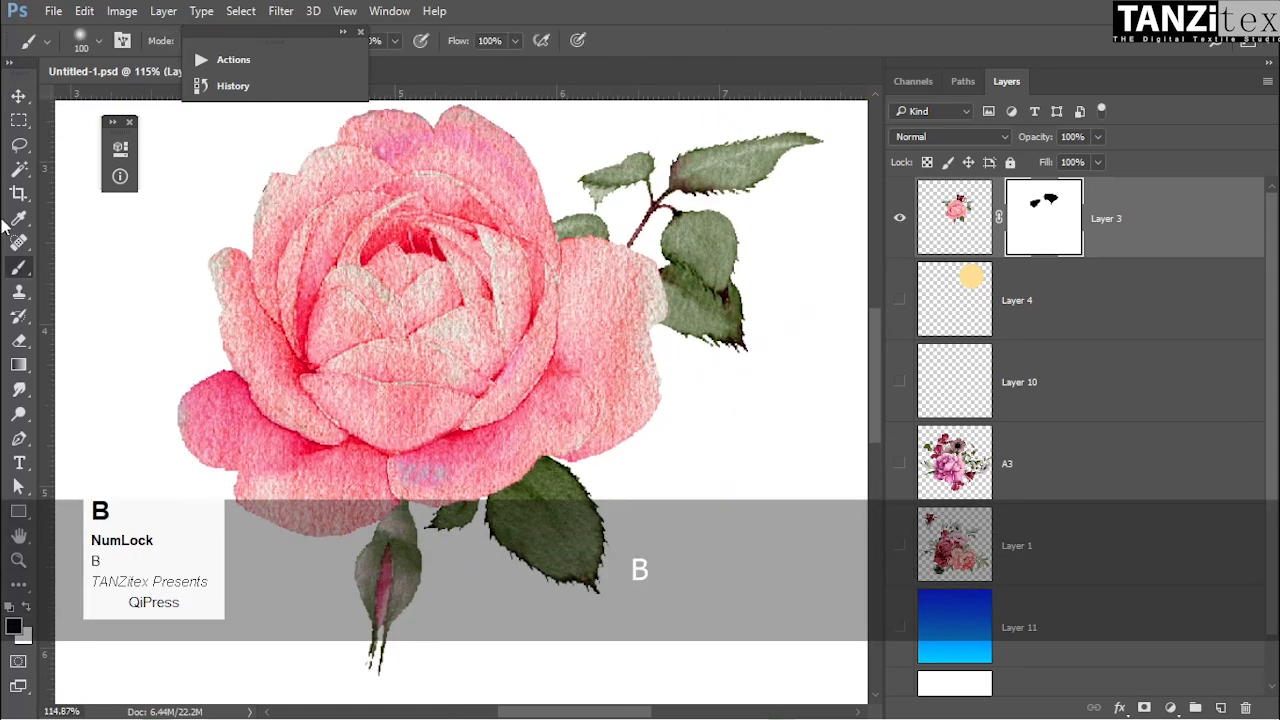
right_click(19, 267)
left_click(80, 262)
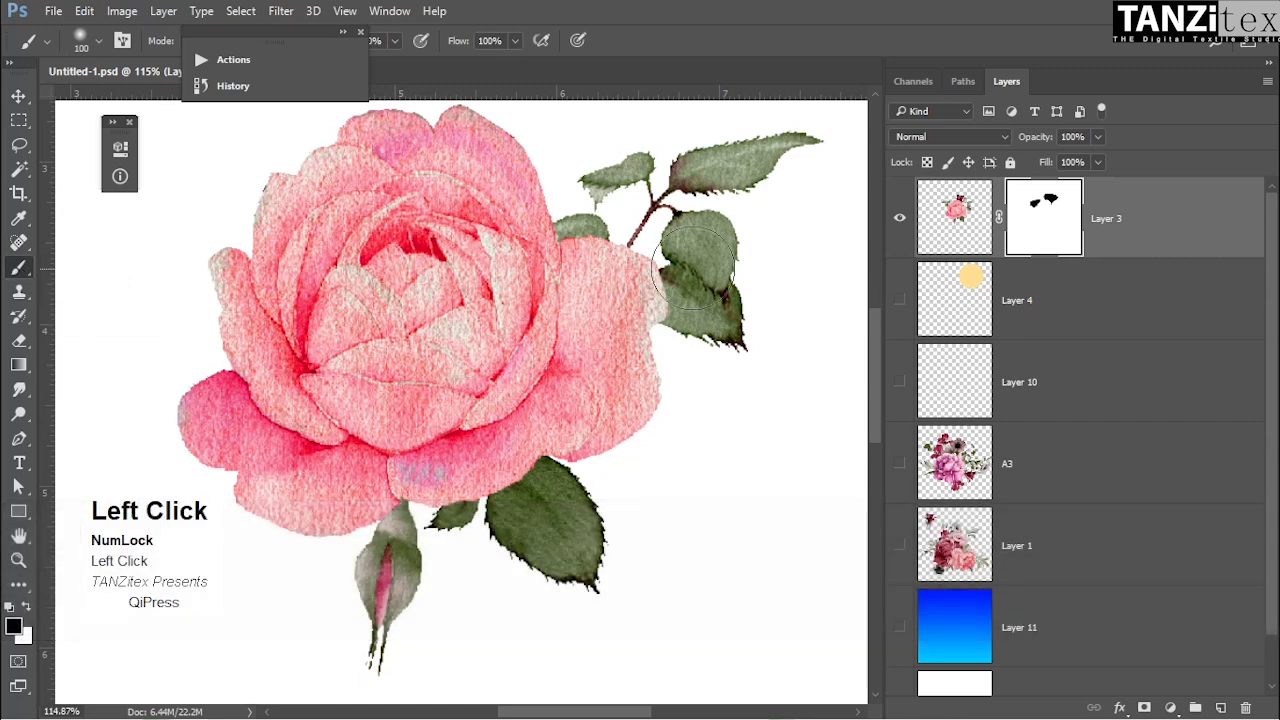
mouse_move(695, 265)
left_mouse_down()
mouse_move(725, 353)
mouse_move(749, 225)
mouse_move(785, 237)
mouse_move(580, 229)
mouse_move(634, 286)
left_mouse_up()
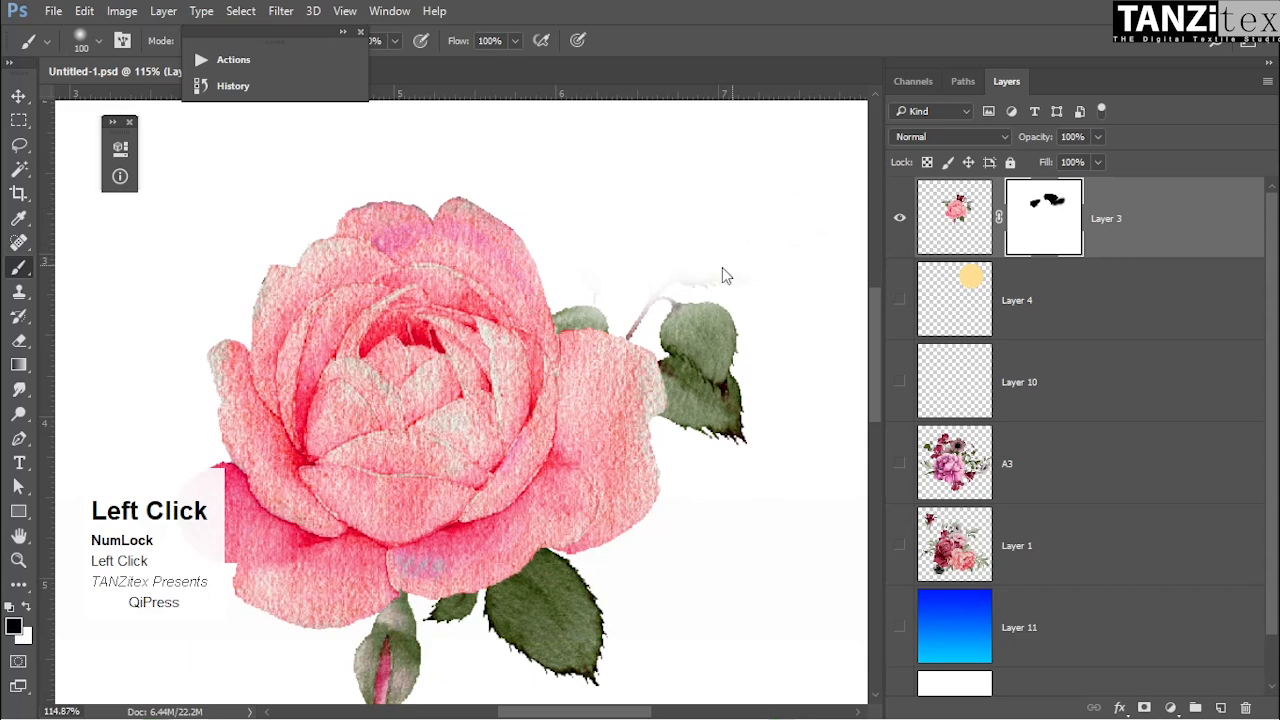
key("ctrl+alt+z")
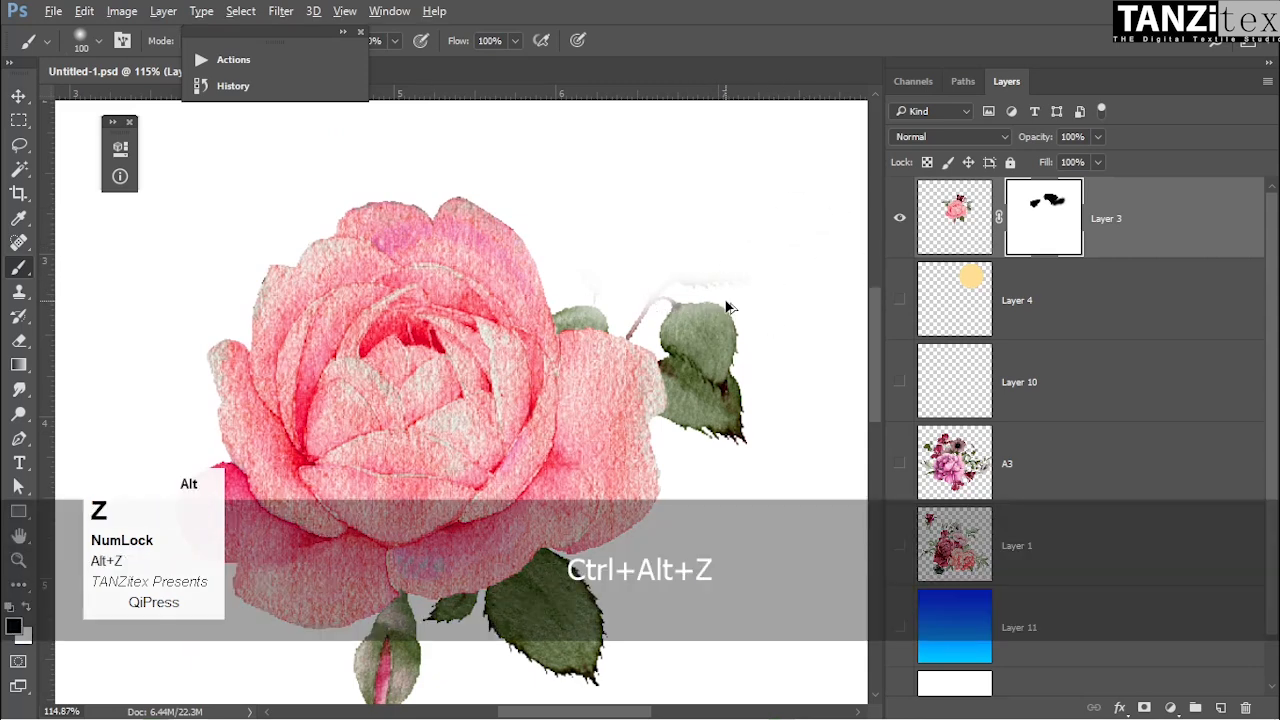
key("ctrl+alt+z")
key("ctrl+alt+z")
key("ctrl+alt+z")
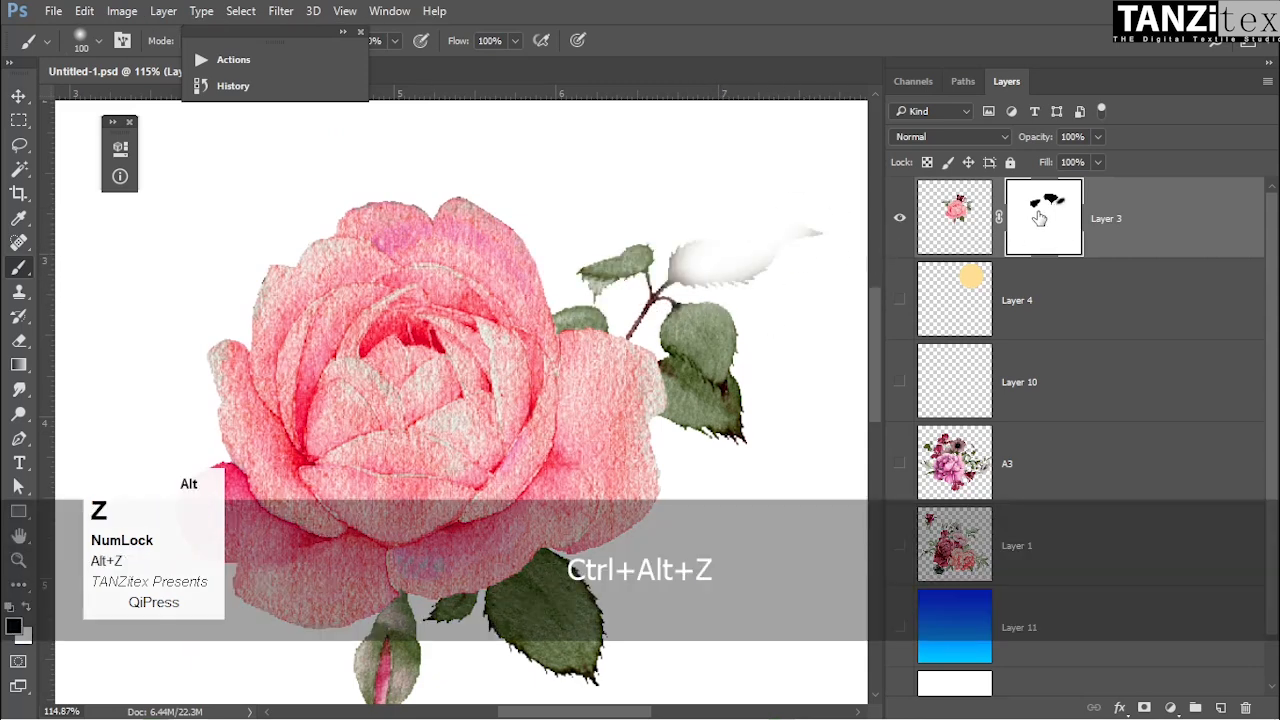
View Layer 3's mask alone on the canvas, try a black brush dab on it, undo the dab and return to the image.
left_click(1043, 217, "alt")
left_click(484, 255)
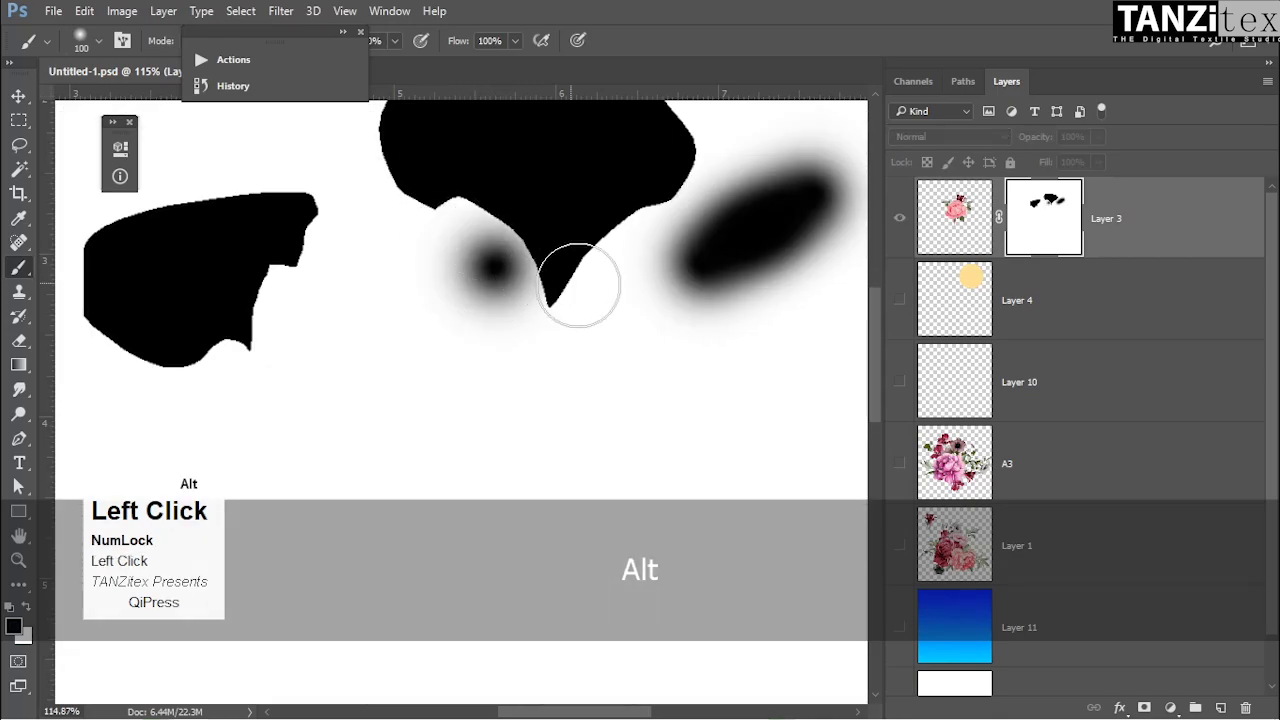
key("ctrl+alt+z")
left_click(1040, 225, "alt")
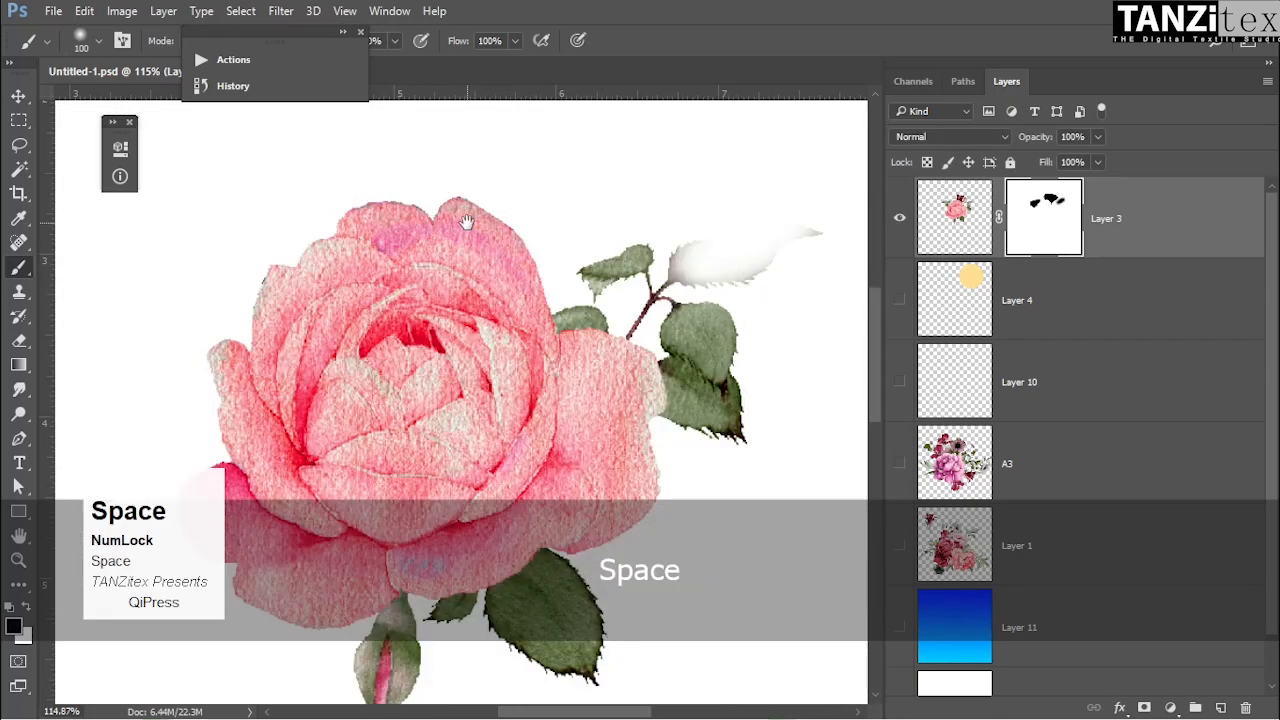
Try fading the rose's upper-right petal edge on the mask with a soft 48 px black brush, and undo the stroke.
mouse_move(470, 222)
left_mouse_down()
mouse_move(576, 262)
mouse_move(497, 246)
left_mouse_up()
right_click(572, 262, "alt")
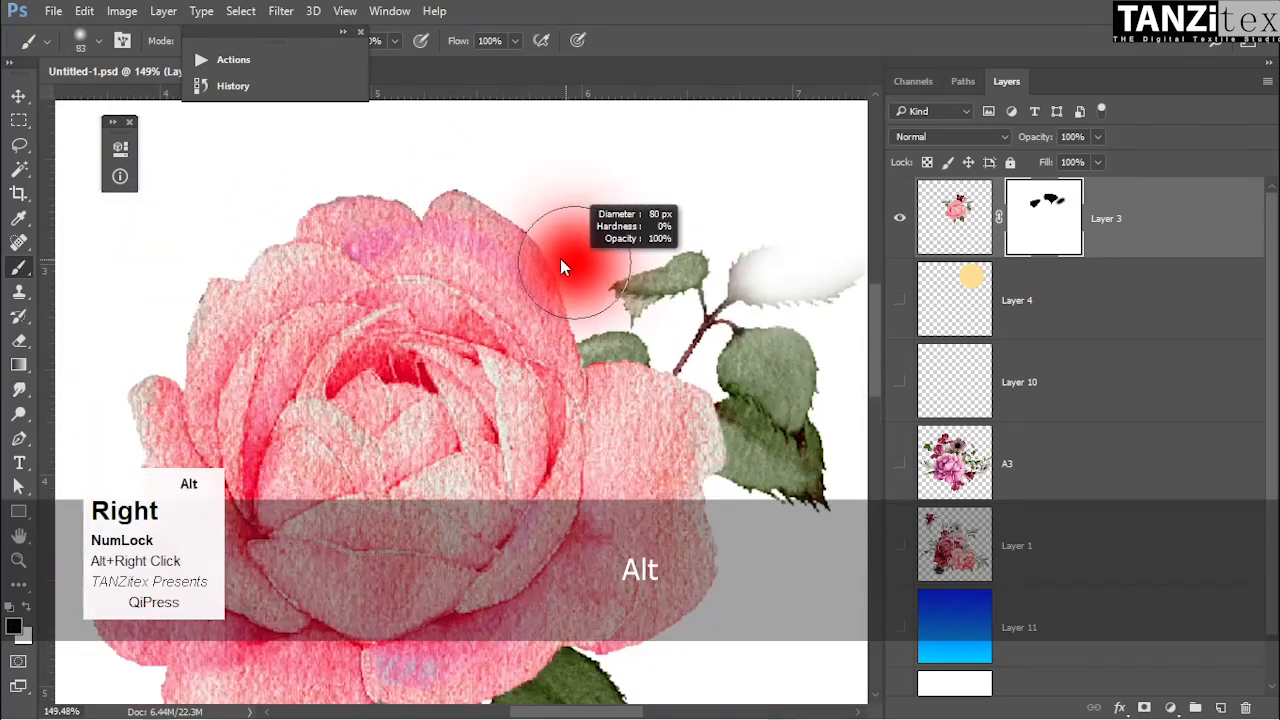
mouse_move(457, 191)
left_mouse_down()
mouse_move(545, 241)
mouse_move(586, 319)
mouse_move(530, 234)
mouse_move(434, 197)
mouse_move(489, 223)
mouse_move(554, 289)
left_mouse_up()
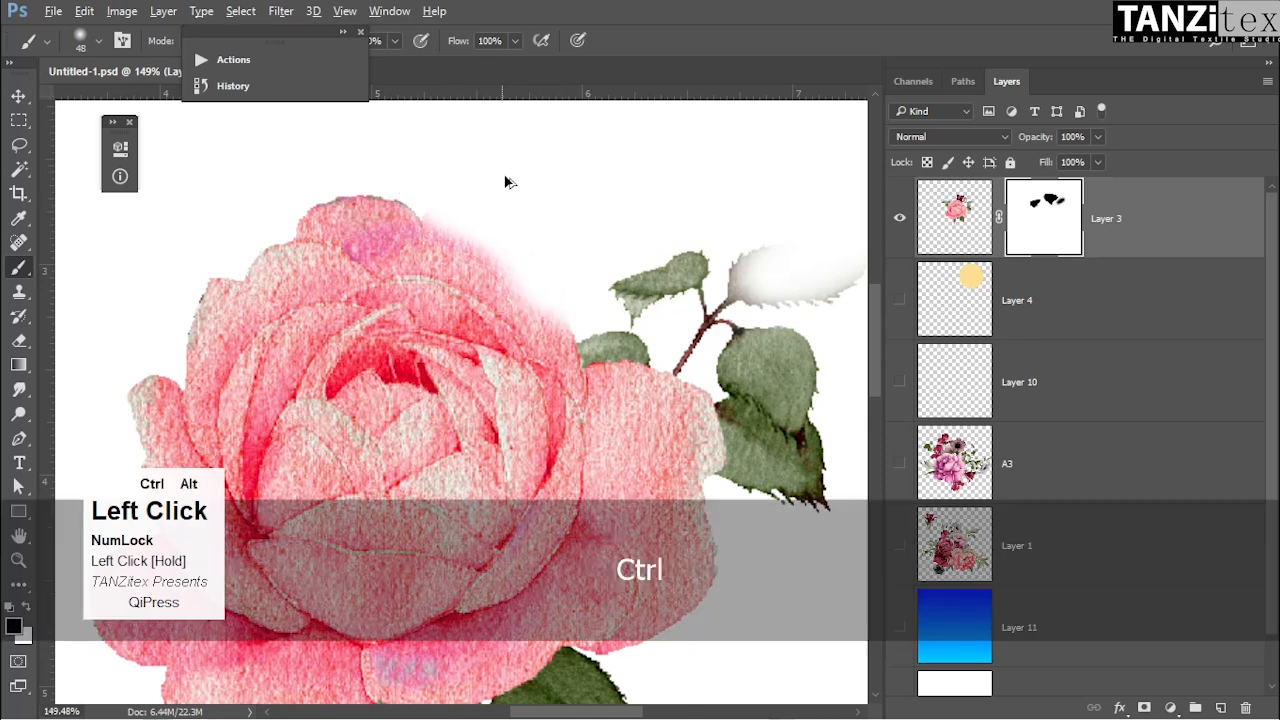
key("ctrl+alt+z")
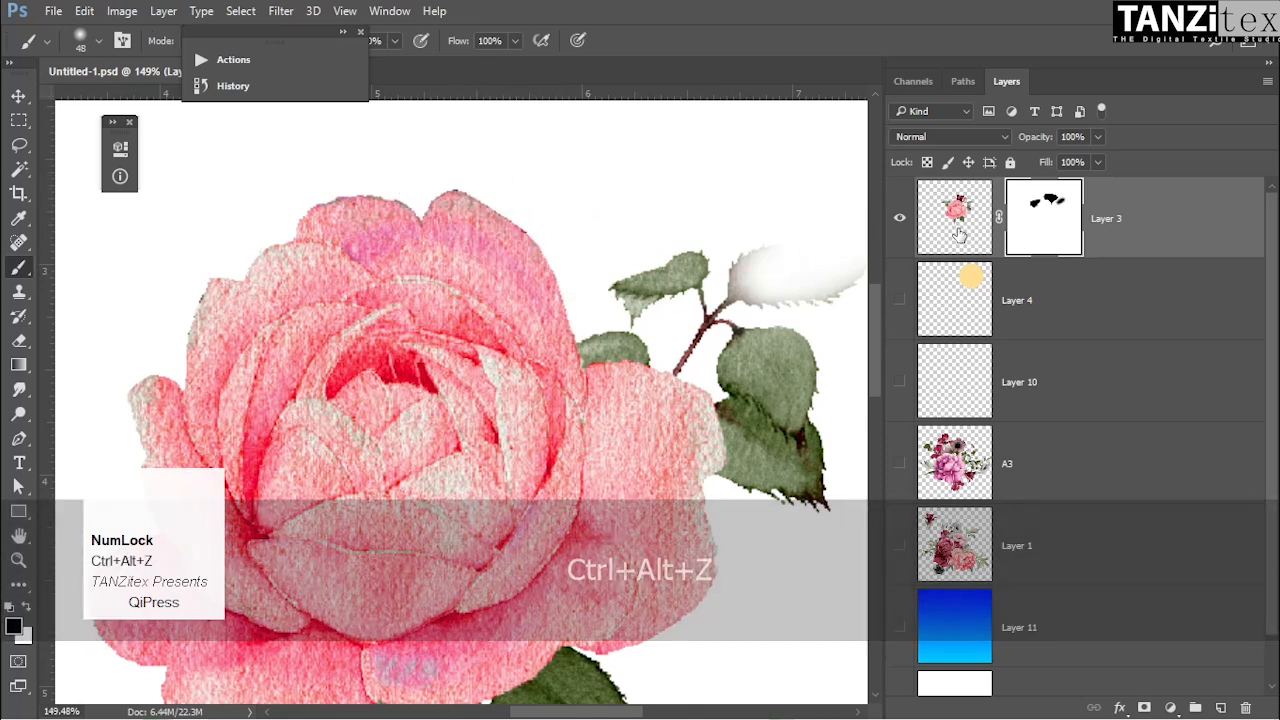
Fade the rose's upper-left petal edge on the mask with a soft 61 px black brush and inspect the mask alone.
right_click(440, 190, "alt")
left_click(163, 291)
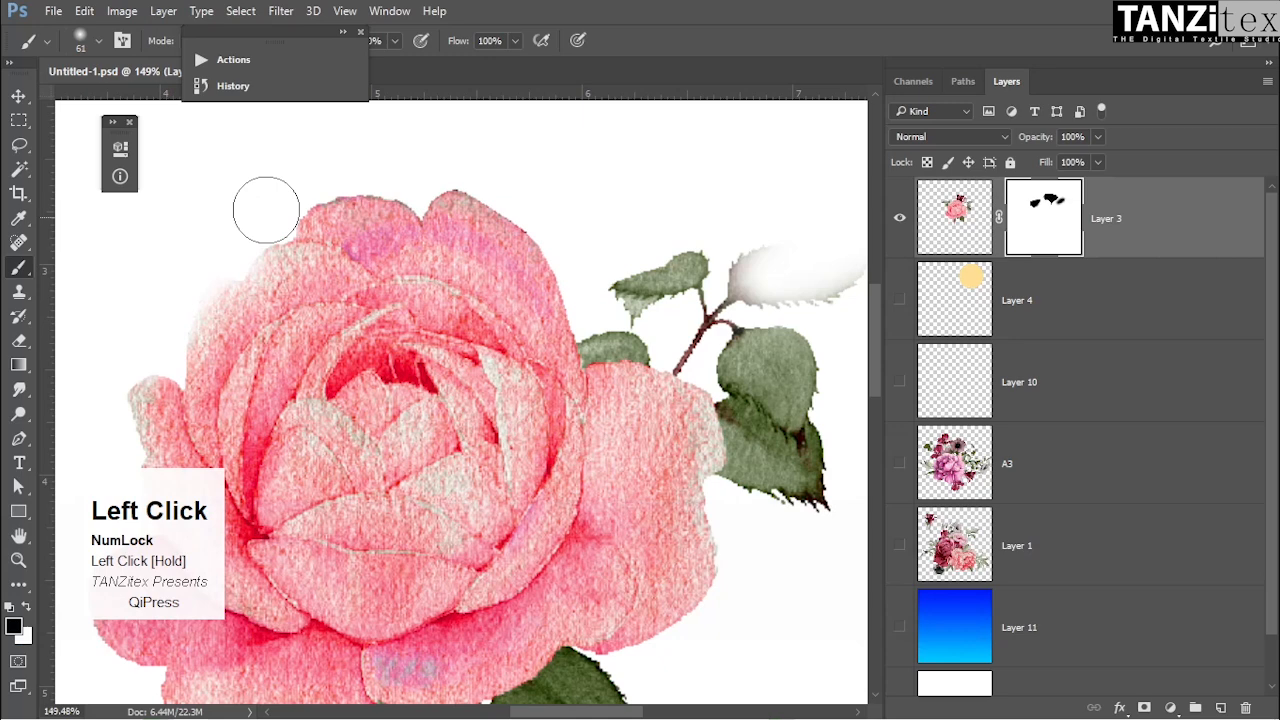
left_click(1043, 204, "alt")
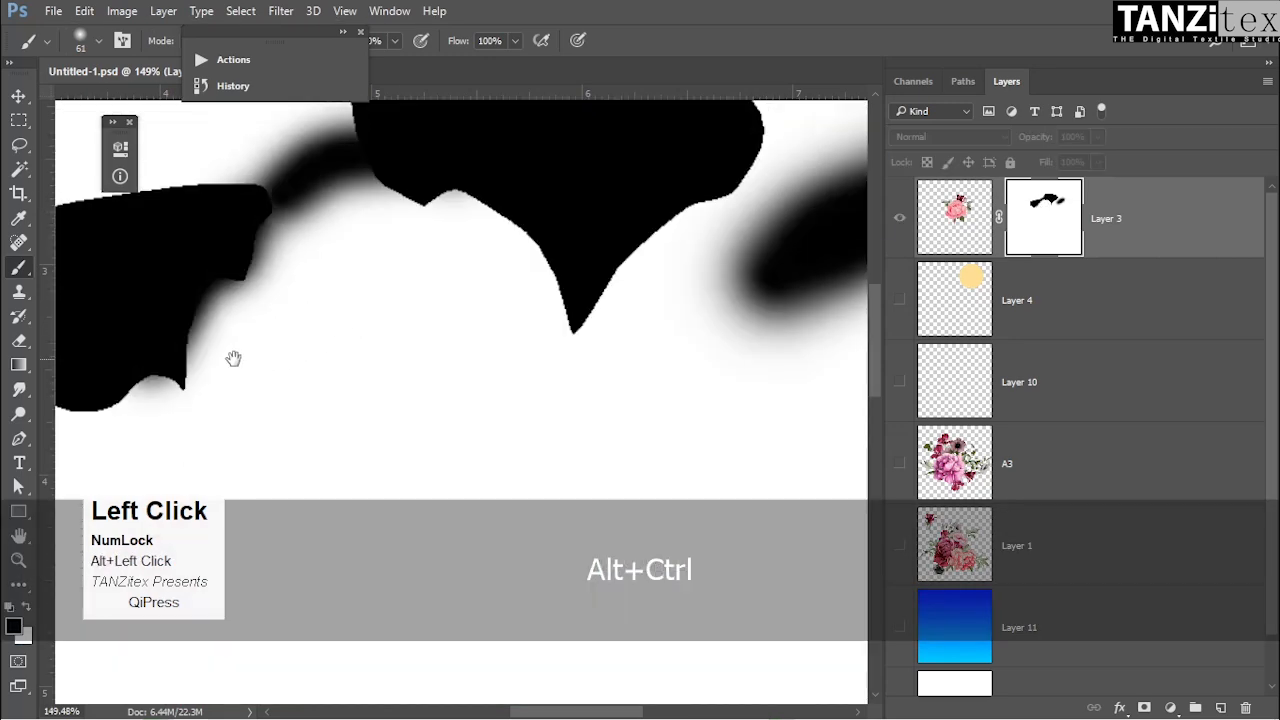
left_click_drag(273, 326, 383, 317)
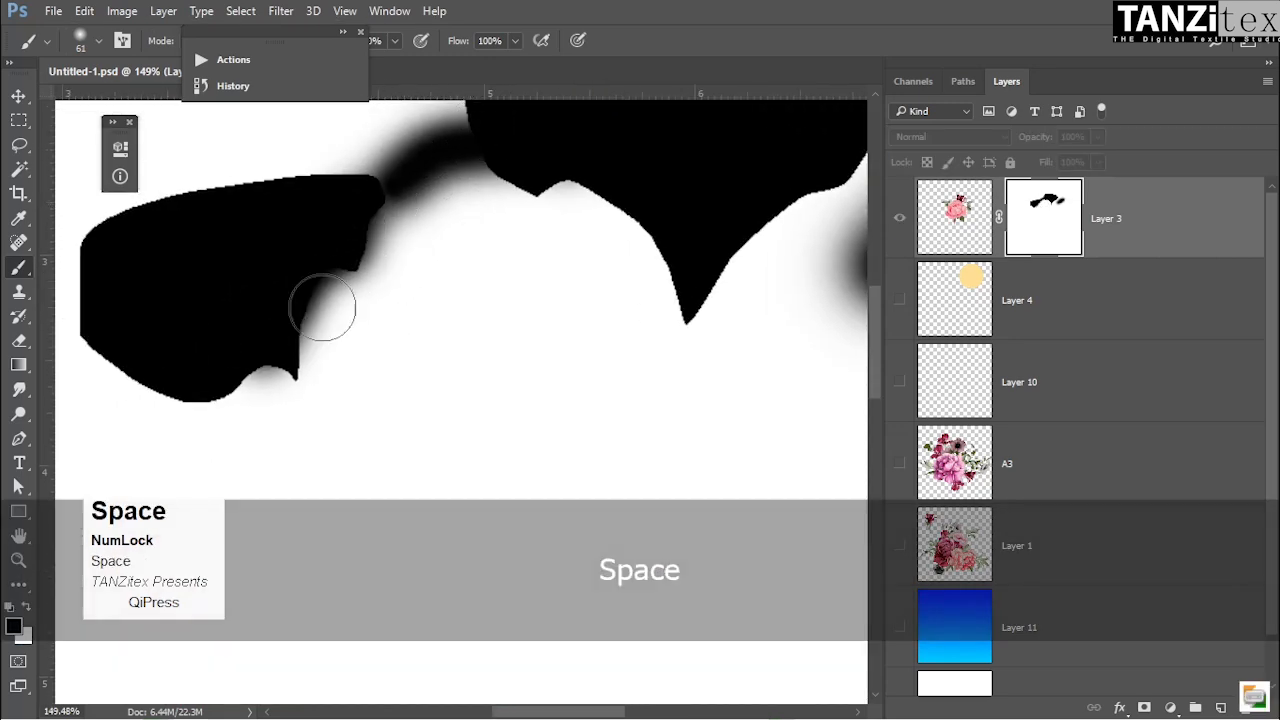
left_click(1050, 198, "alt")
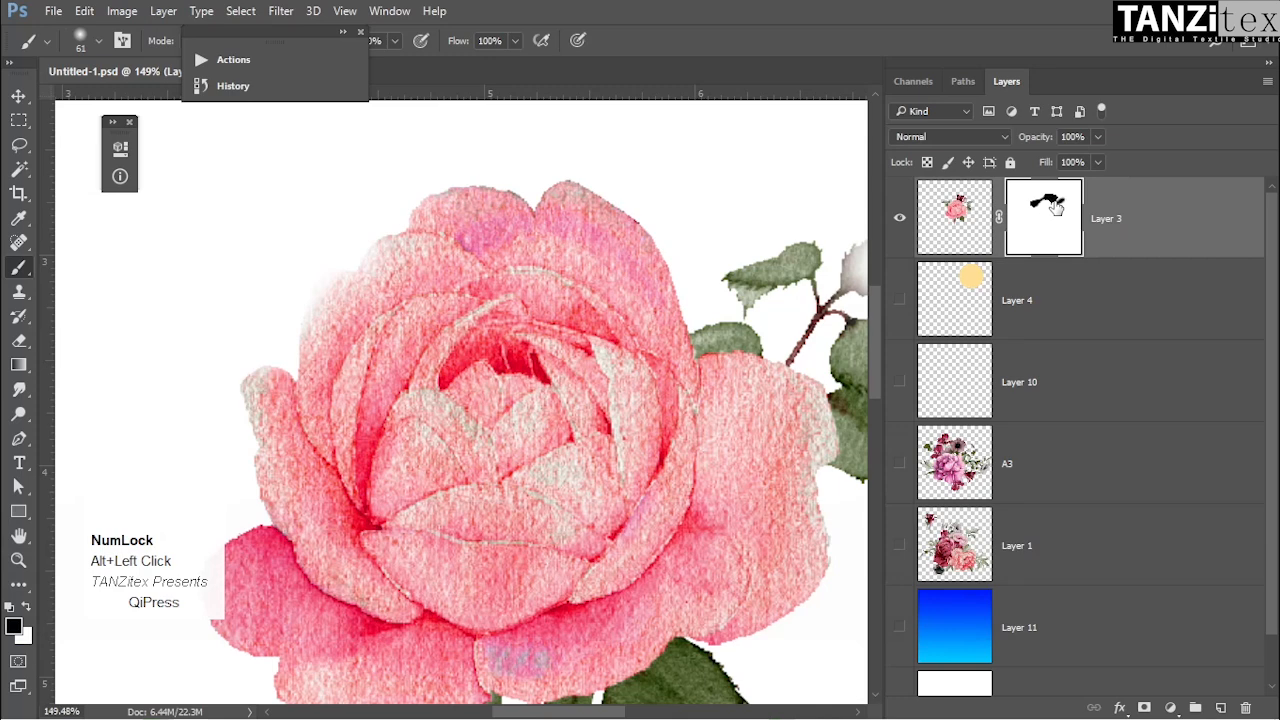
Target Layer 3's image instead of its mask and show the blue gradient Layer 11 behind the rose.
left_click(965, 216)
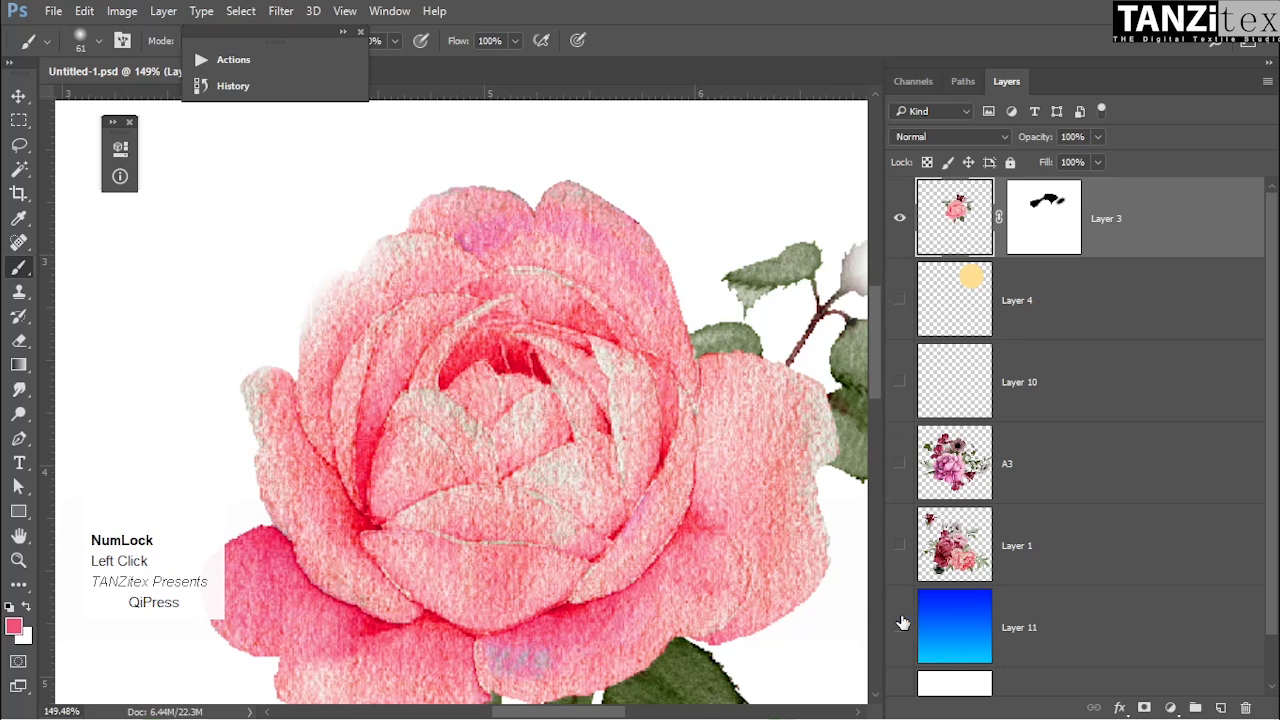
left_click(900, 622)
left_click_drag(340, 378, 385, 375)
key("space")
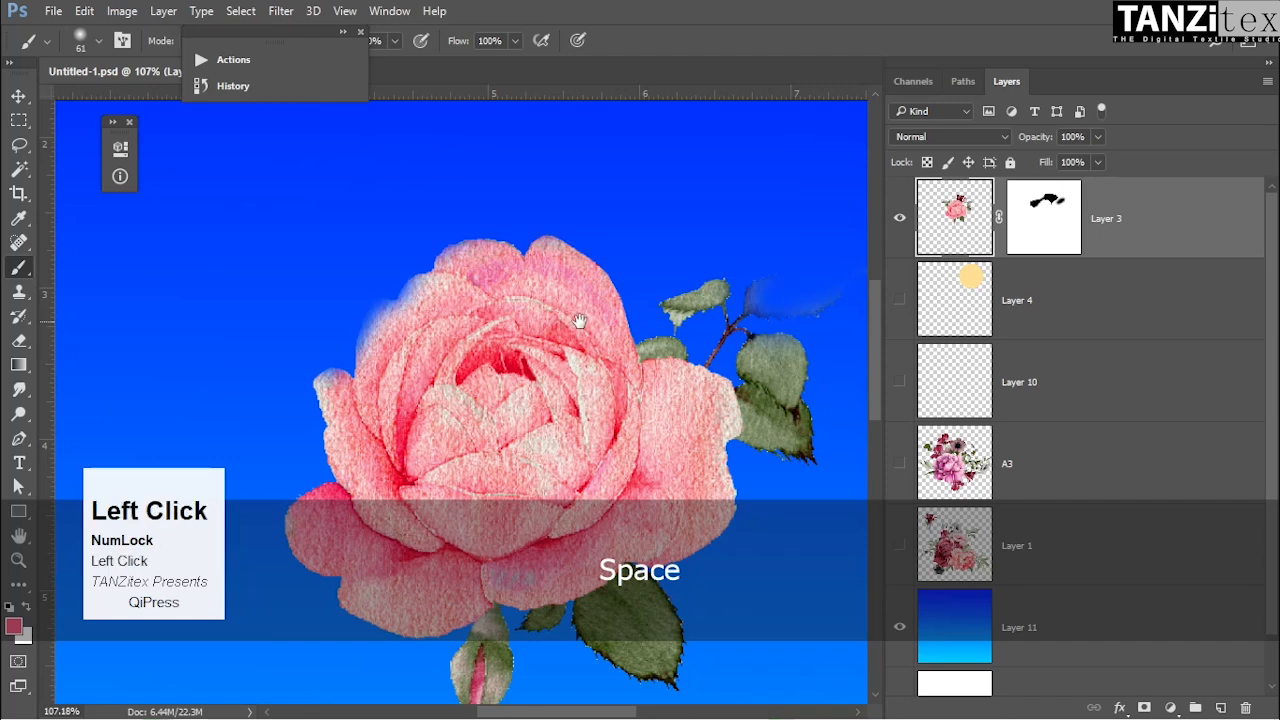
Fade the rose's left petal edge and the upper-right leaf sprig on Layer 3's mask with the soft 61 px black brush.
left_click_drag(597, 330, 620, 332)
left_click(1062, 205)
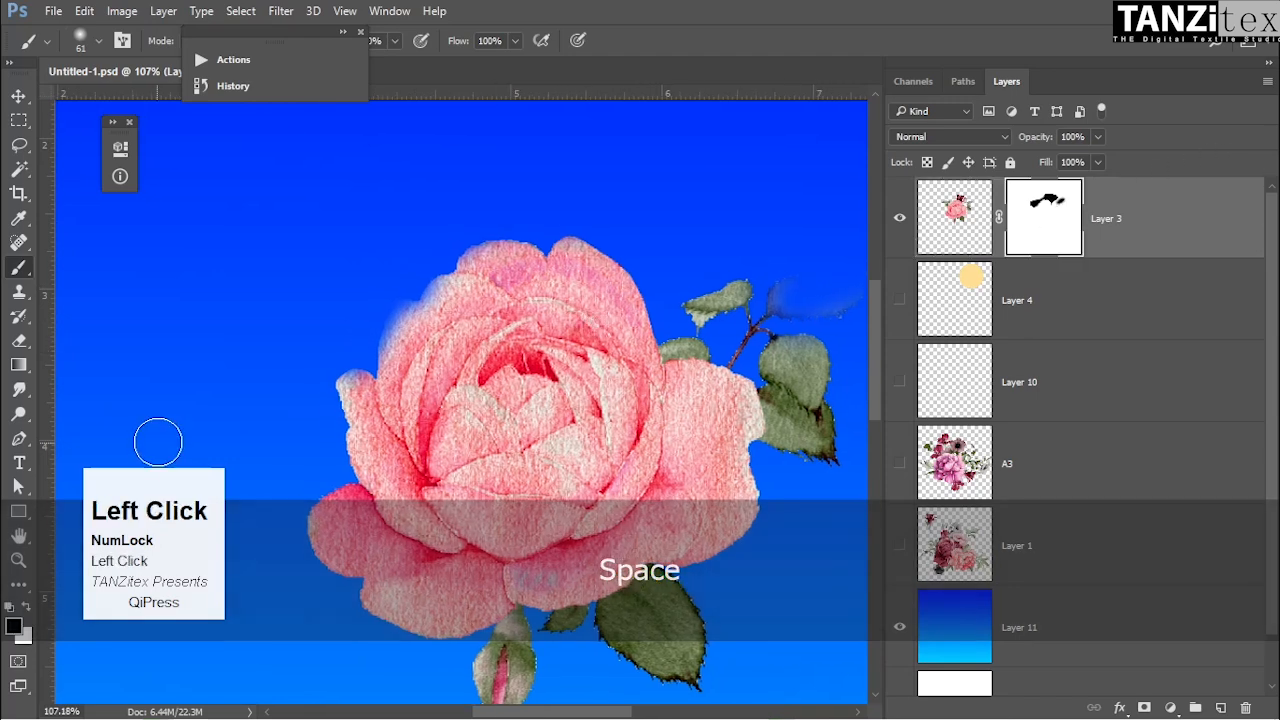
mouse_move(349, 371)
left_mouse_down()
mouse_move(348, 455)
mouse_move(370, 490)
left_mouse_up()
mouse_move(768, 296)
left_mouse_down()
mouse_move(691, 306)
mouse_move(716, 318)
left_mouse_up()
key("space")
mouse_move(825, 312)
left_mouse_down()
mouse_move(685, 315)
mouse_move(763, 277)
left_mouse_up()
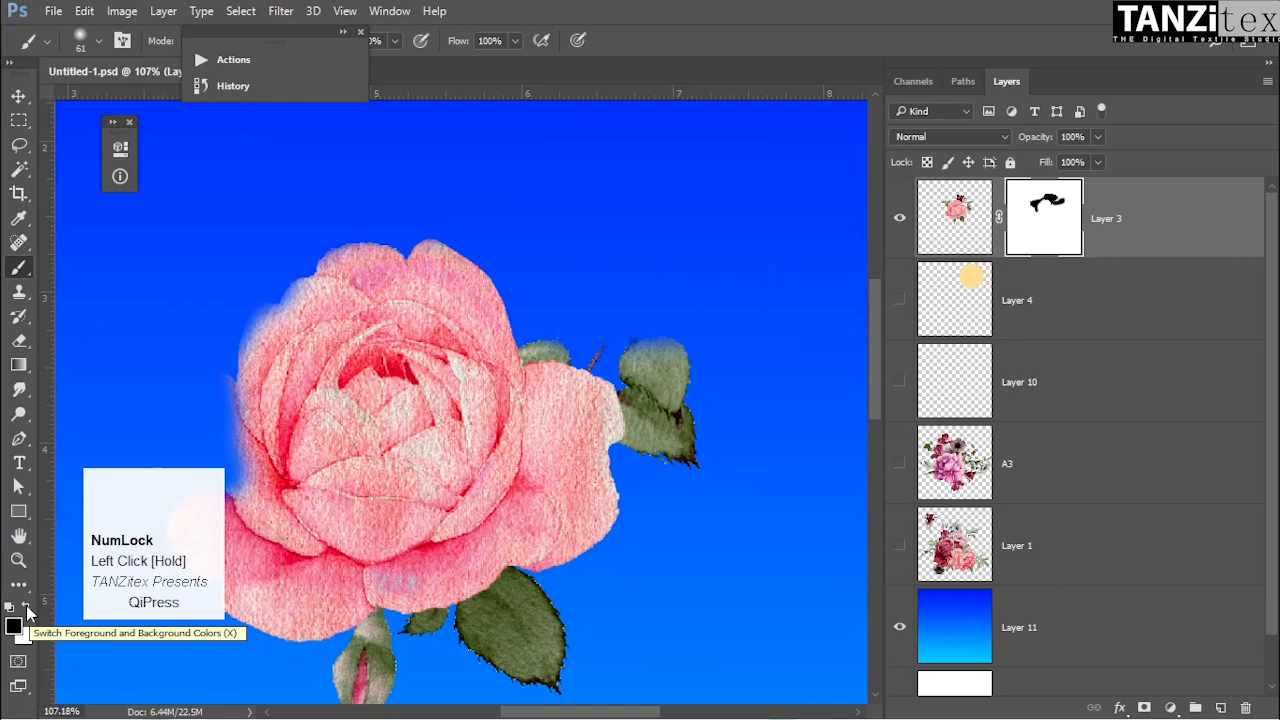
Restore the upper-right leaf sprig with white on Layer 3's mask, and hide the stray petal trace beside it with a smaller soft black brush.
key("x")
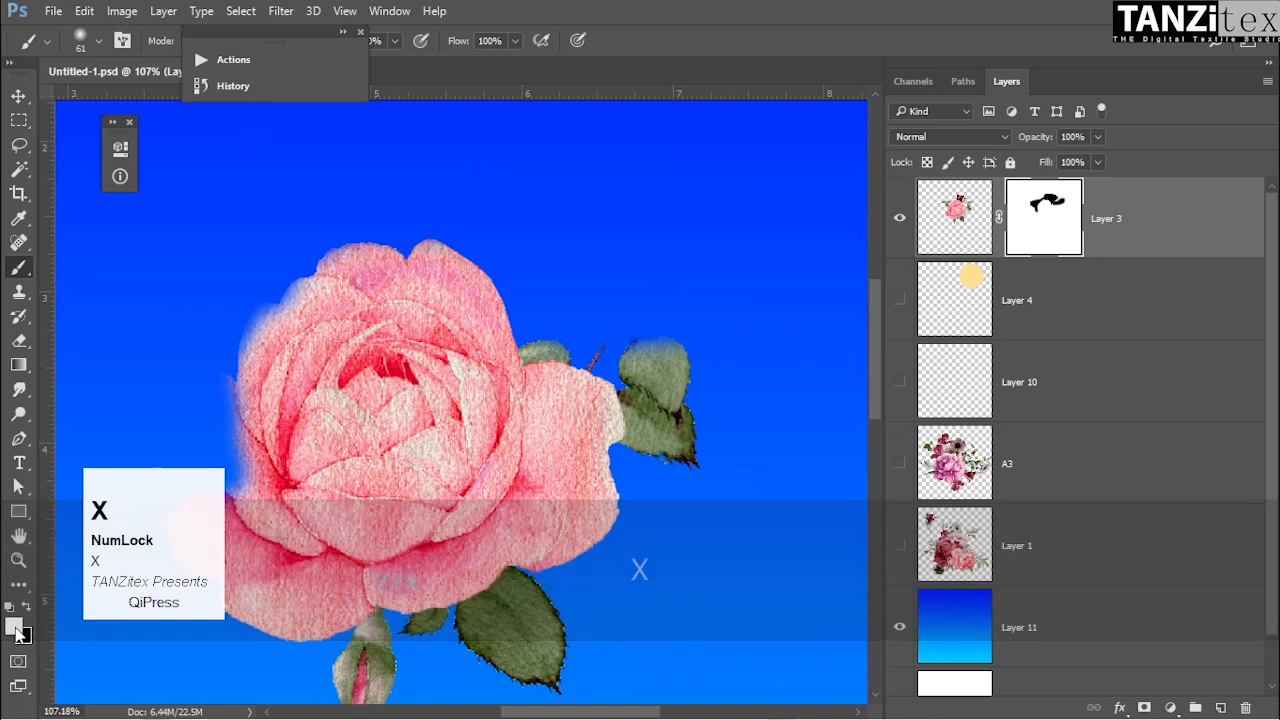
mouse_move(613, 360)
left_mouse_down()
mouse_move(654, 288)
mouse_move(698, 328)
mouse_move(700, 293)
mouse_move(749, 282)
mouse_move(740, 270)
mouse_move(593, 325)
mouse_move(594, 311)
mouse_move(551, 344)
mouse_move(552, 303)
left_mouse_up()
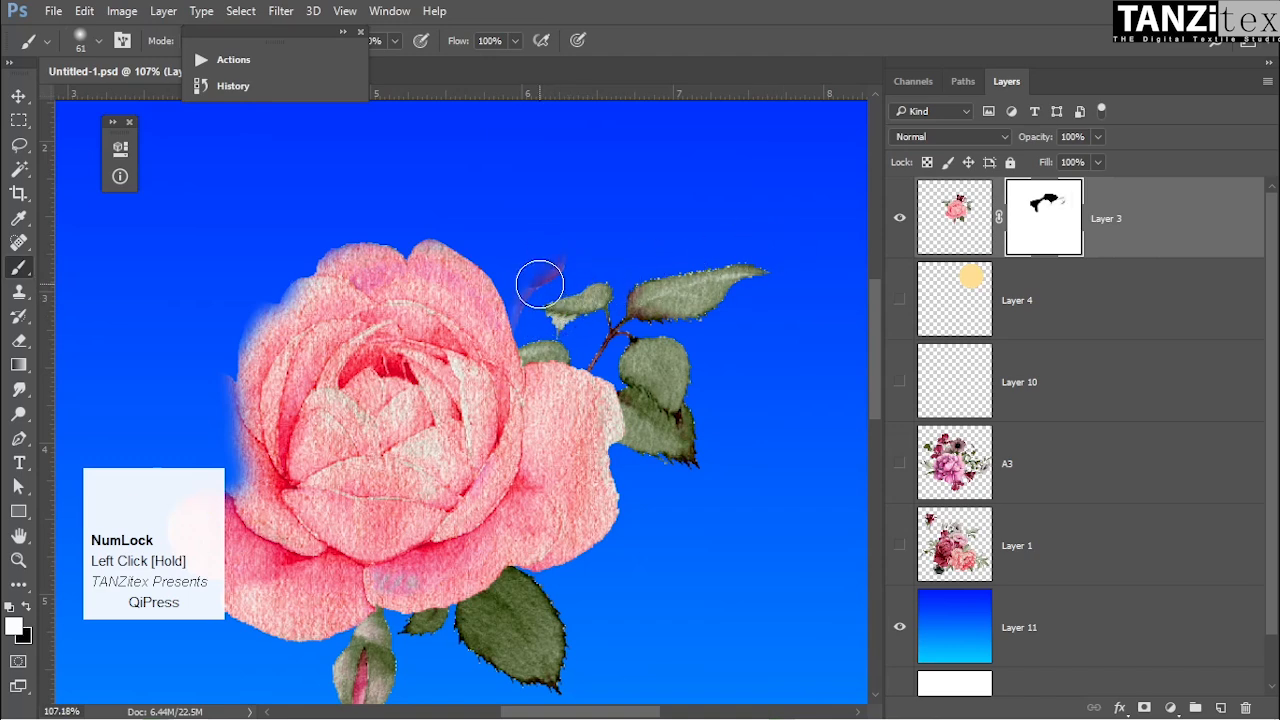
key("x")
left_click(541, 283, "ctrl")
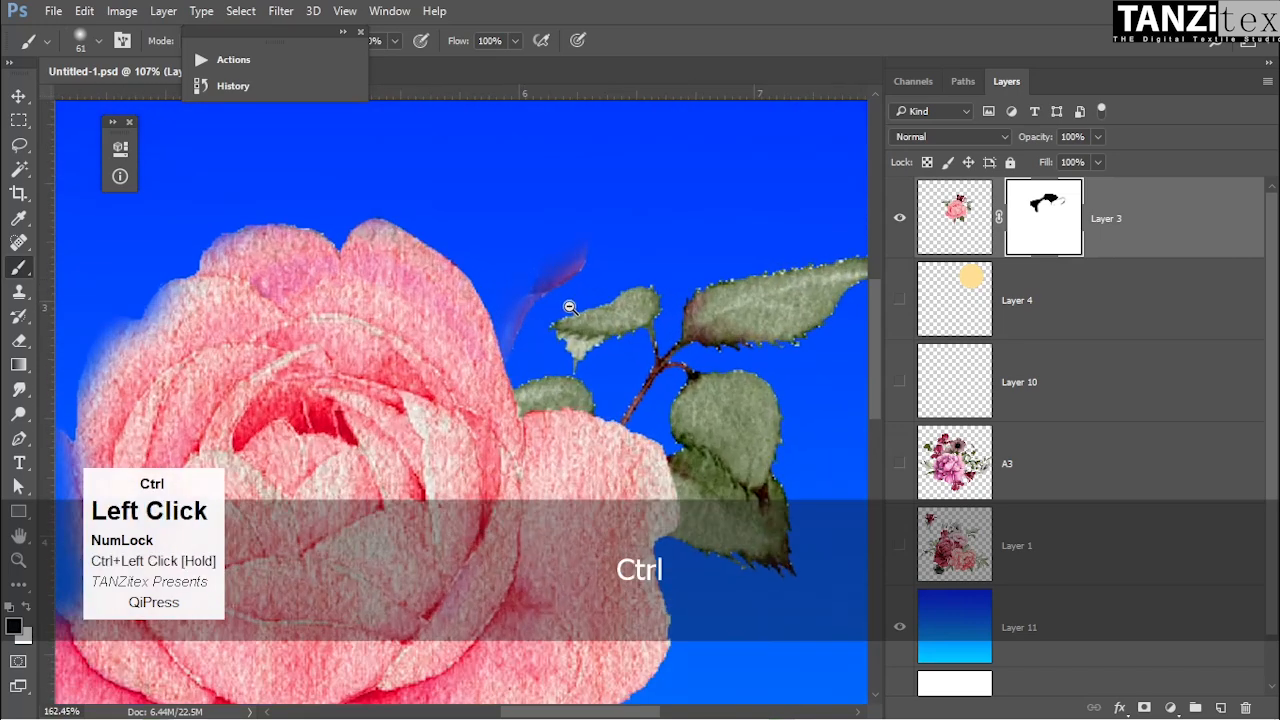
right_click(561, 285, "alt")
right_click(566, 244, "alt")
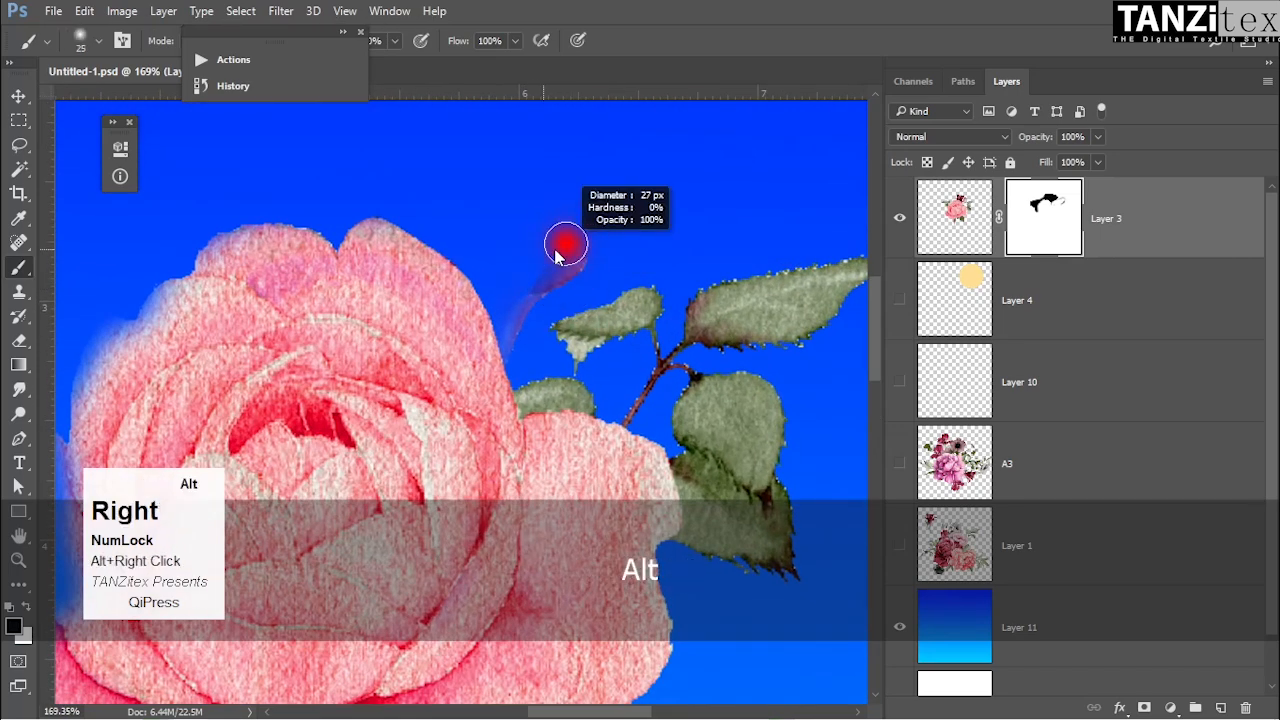
mouse_move(555, 248)
left_mouse_down()
mouse_move(538, 281)
mouse_move(601, 238)
mouse_move(523, 297)
mouse_move(520, 360)
left_mouse_up()
Retouch the rose's left petal edge on Layer 3's mask with a soft 49 px brush and undo the last stroke.
mouse_move(718, 267)
left_mouse_down()
mouse_move(658, 264)
mouse_move(621, 374)
left_mouse_up()
left_click_drag(510, 293, 588, 356)
mouse_move(511, 317)
left_mouse_down()
mouse_move(499, 345)
mouse_move(489, 282)
mouse_move(511, 247)
mouse_move(512, 268)
mouse_move(533, 259)
mouse_move(504, 370)
mouse_move(502, 341)
mouse_move(593, 203)
mouse_move(476, 302)
mouse_move(505, 222)
mouse_move(413, 258)
mouse_move(436, 322)
mouse_move(220, 235)
mouse_move(485, 180)
mouse_move(362, 378)
mouse_move(416, 331)
mouse_move(433, 339)
mouse_move(422, 504)
mouse_move(439, 383)
mouse_move(491, 498)
left_mouse_up()
key("x")
key("ctrl+alt+z")
left_click(491, 428, "ctrl+alt")
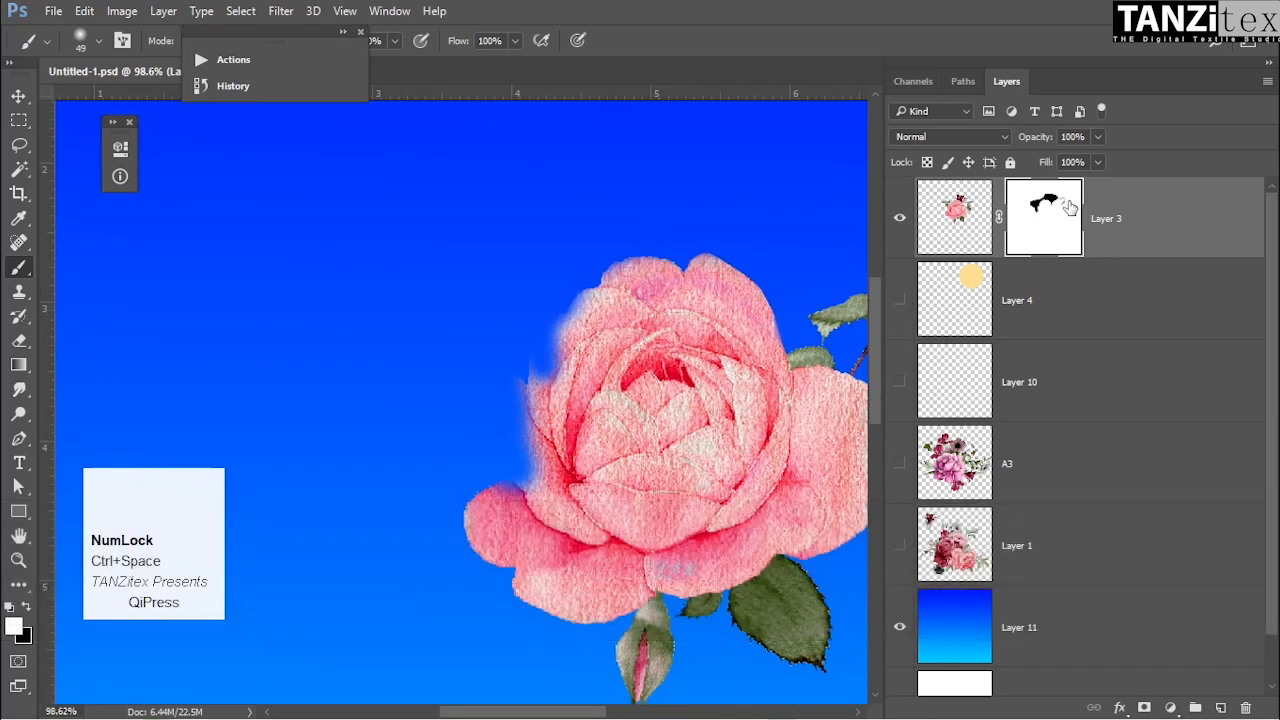
Inspect Layer 3's mask alone on the canvas, return to the image and undo the latest brush strokes on the mask.
left_click(1054, 206, "alt")
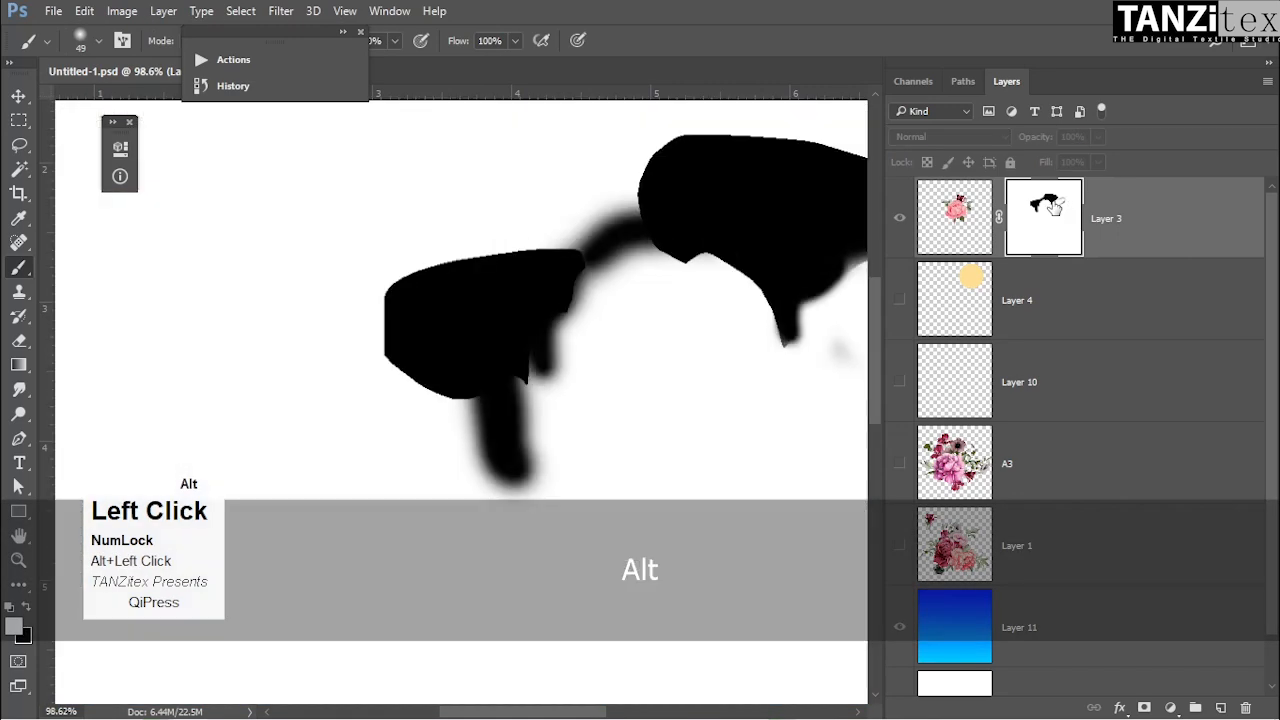
left_click(1054, 206, "alt")
key("ctrl+alt+z")
left_click_drag(696, 400, 642, 384)
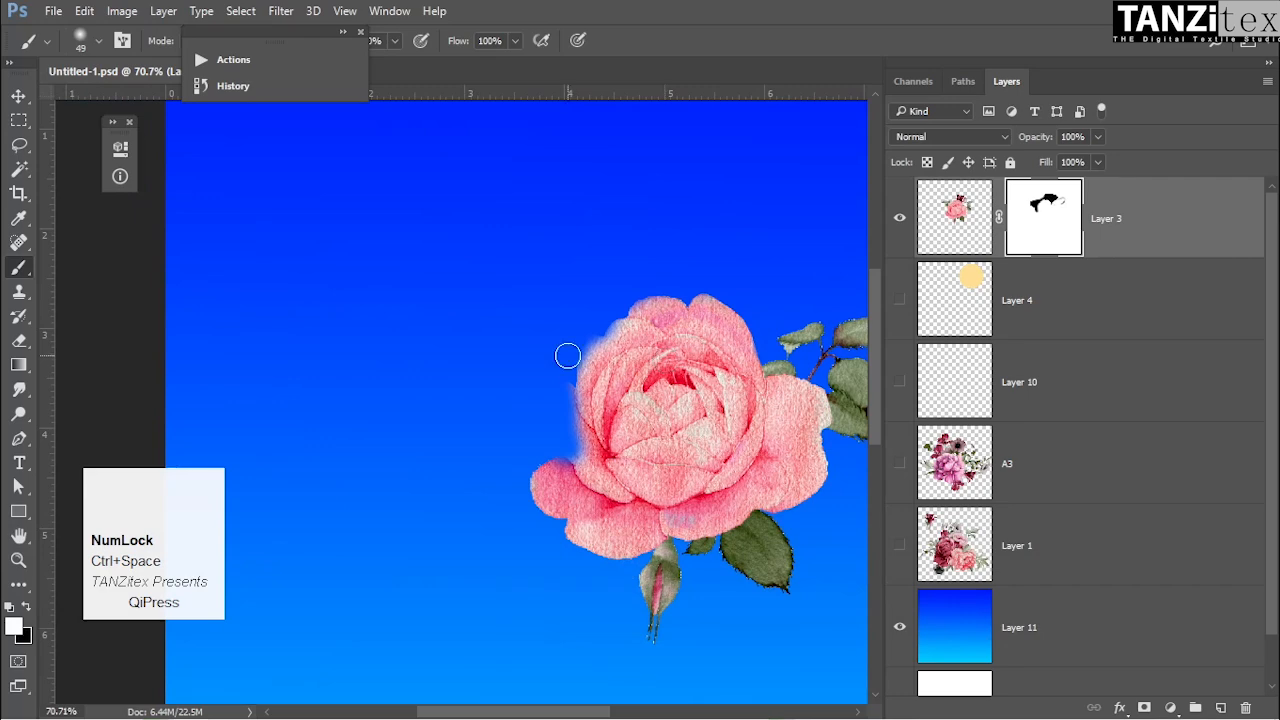
key("ctrl+space")
mouse_move(719, 443)
left_mouse_down()
mouse_move(668, 435)
mouse_move(730, 437)
left_mouse_up()
left_click_drag(762, 494, 605, 370)
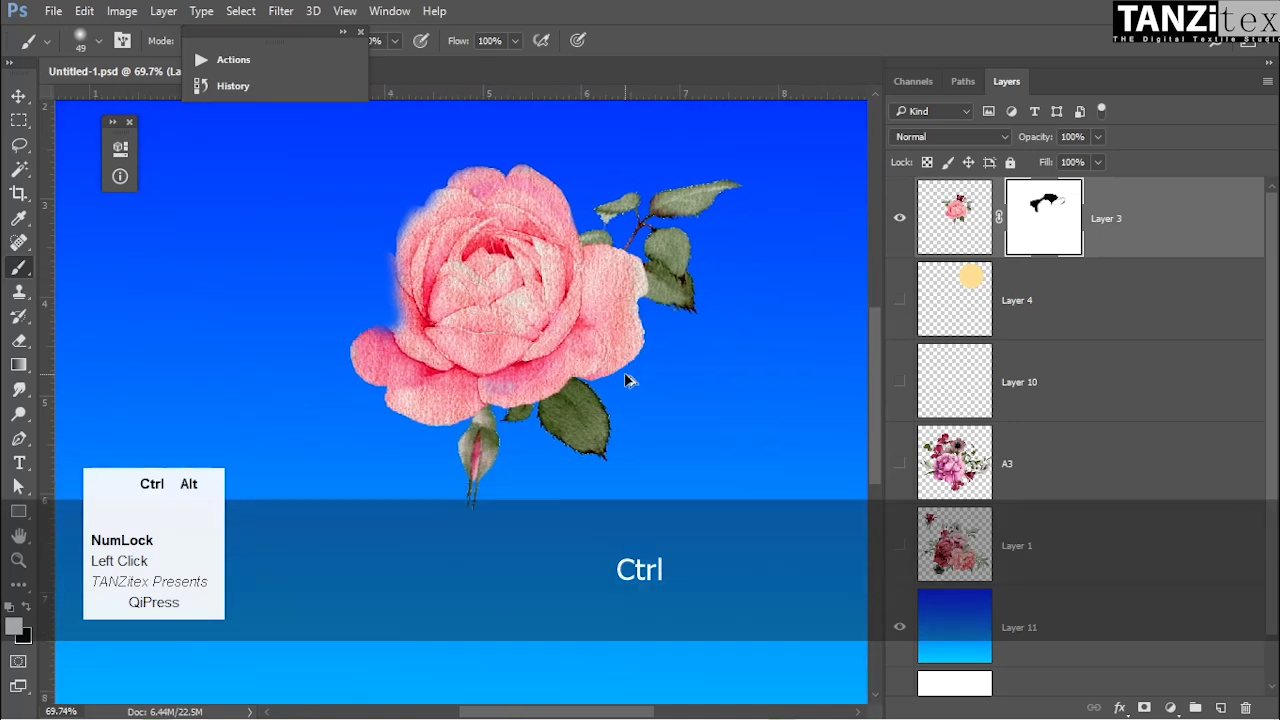
key("ctrl+alt+z")
key("ctrl+space")
left_click_drag(553, 381, 534, 380)
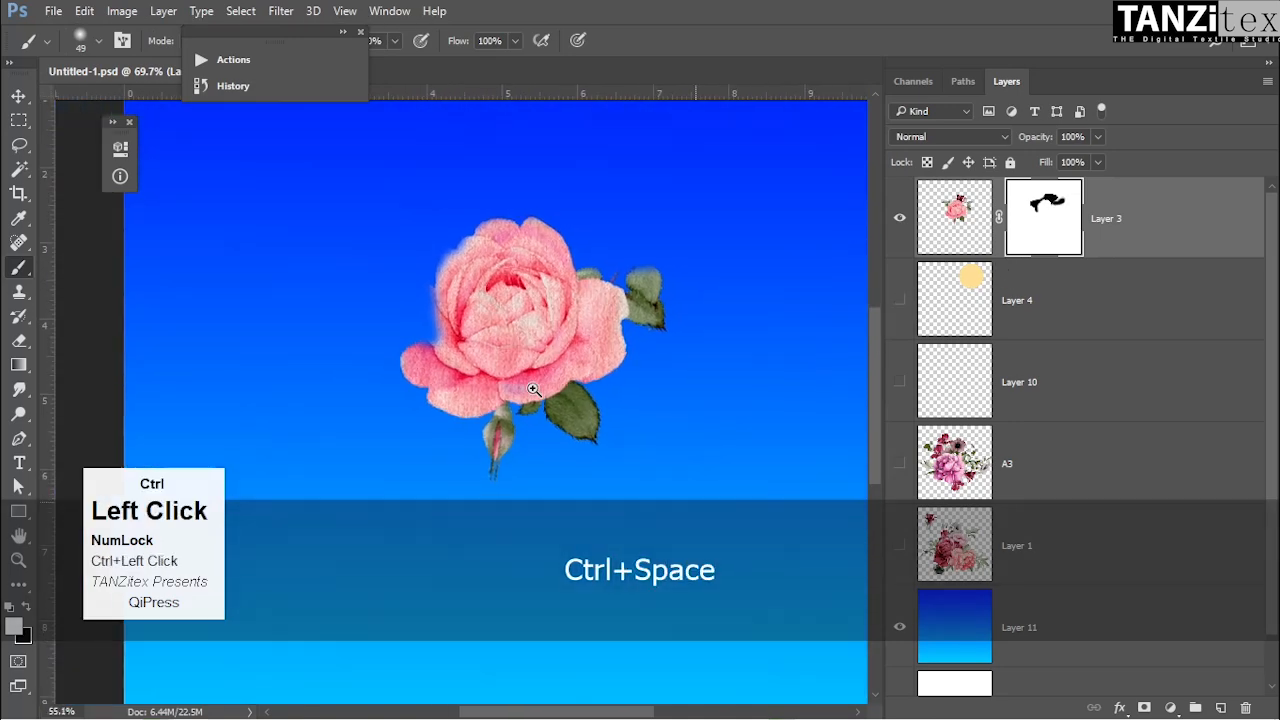
Duplicate Layer 3 with its mask and move the two roses apart, to the canvas's upper left and lower right.
key("v")
right_click(1160, 212)
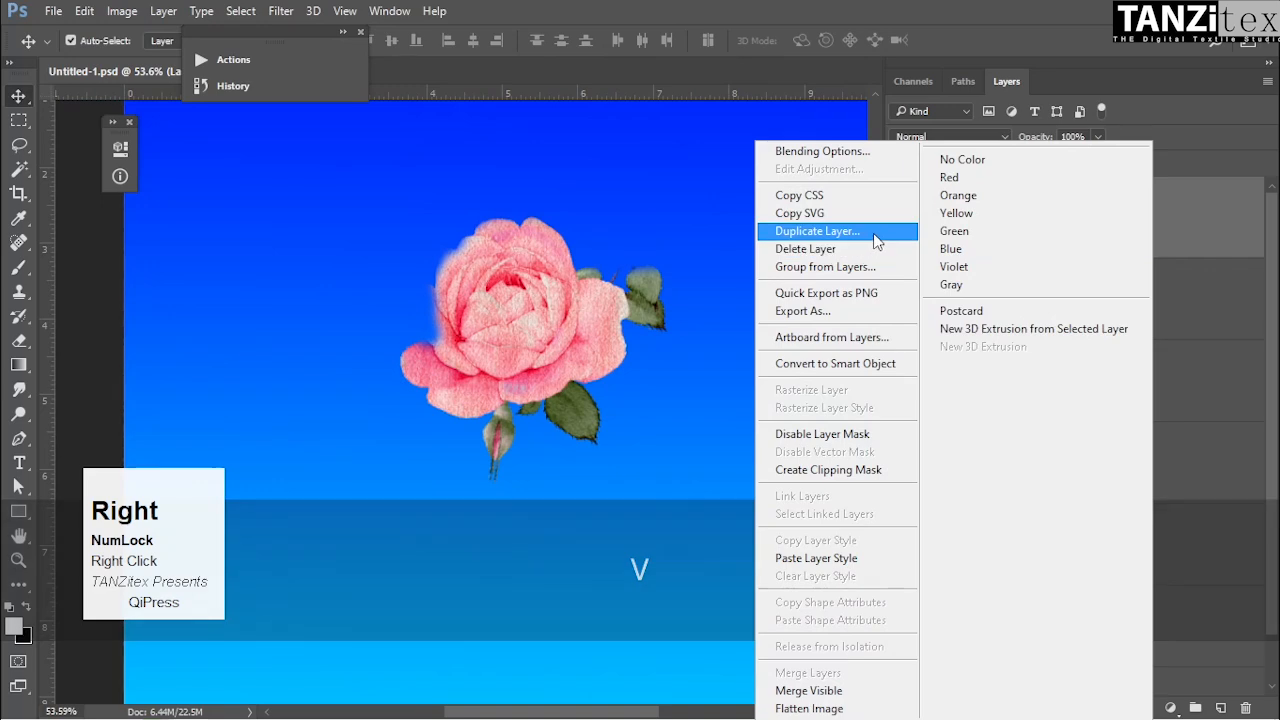
left_click(820, 231, "ctrl")
left_click(805, 207)
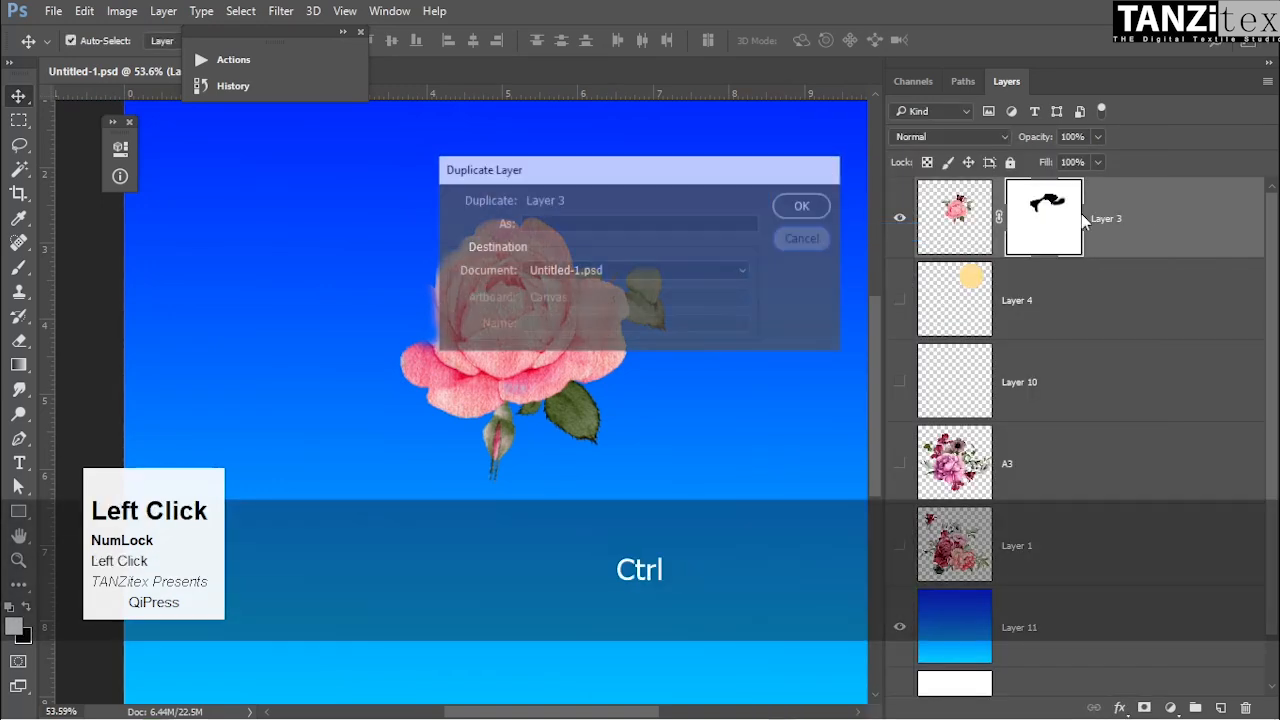
key("ctrl+j")
key("ctrl+space")
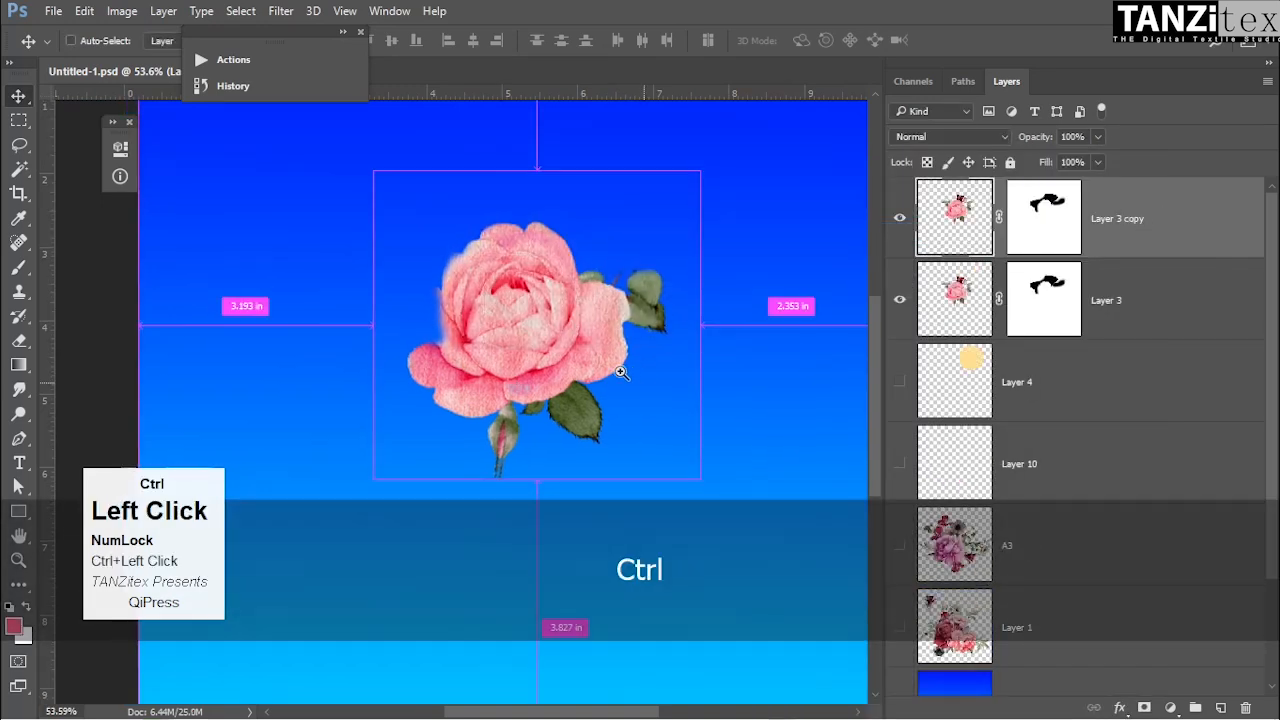
left_click_drag(588, 362, 571, 360)
key("v")
left_click_drag(476, 365, 362, 292)
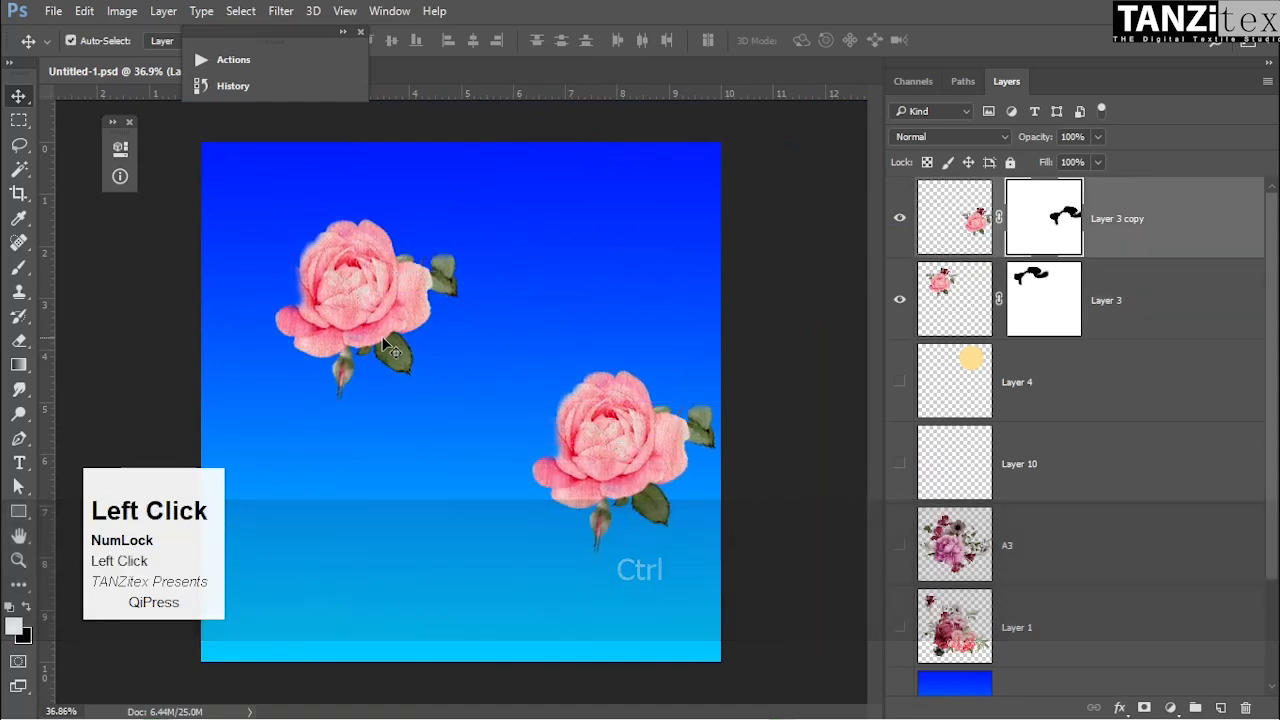
Undo the duplicated rose layer, the moves and the brushed fades on Layer 3's mask.
key("ctrl+alt+z")
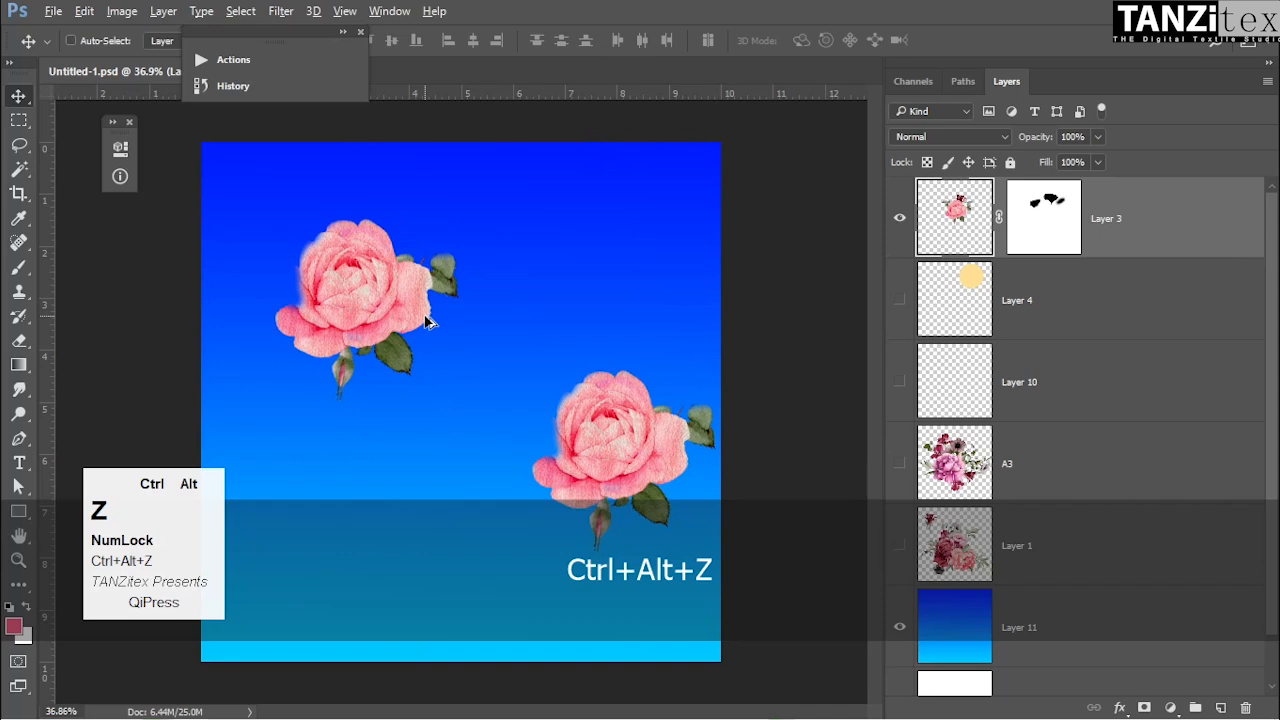
key("ctrl+alt+z")
key("ctrl+space")
left_click_drag(366, 243, 600, 463)
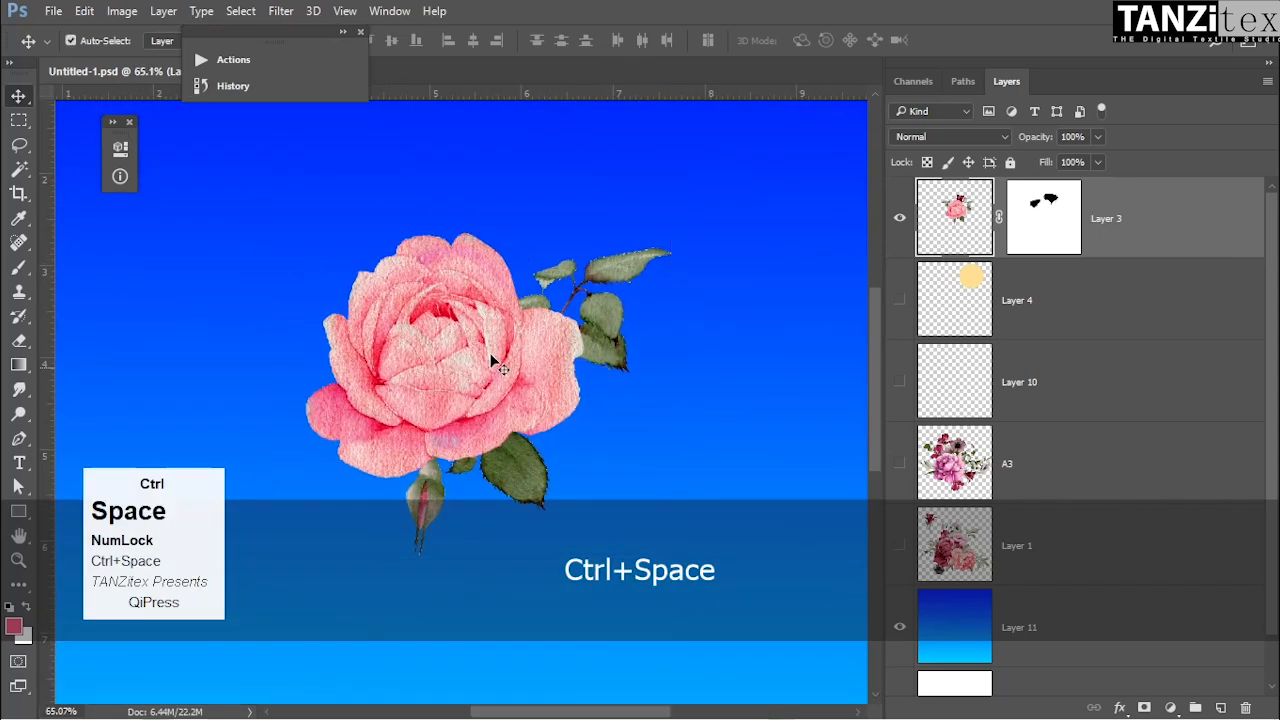
Move the rose to the canvas's upper left, duplicate Layer 3 with its mask and place the copy to the lower right.
key("ctrl+space")
left_click_drag(528, 365, 312, 261)
key("ctrl+j")
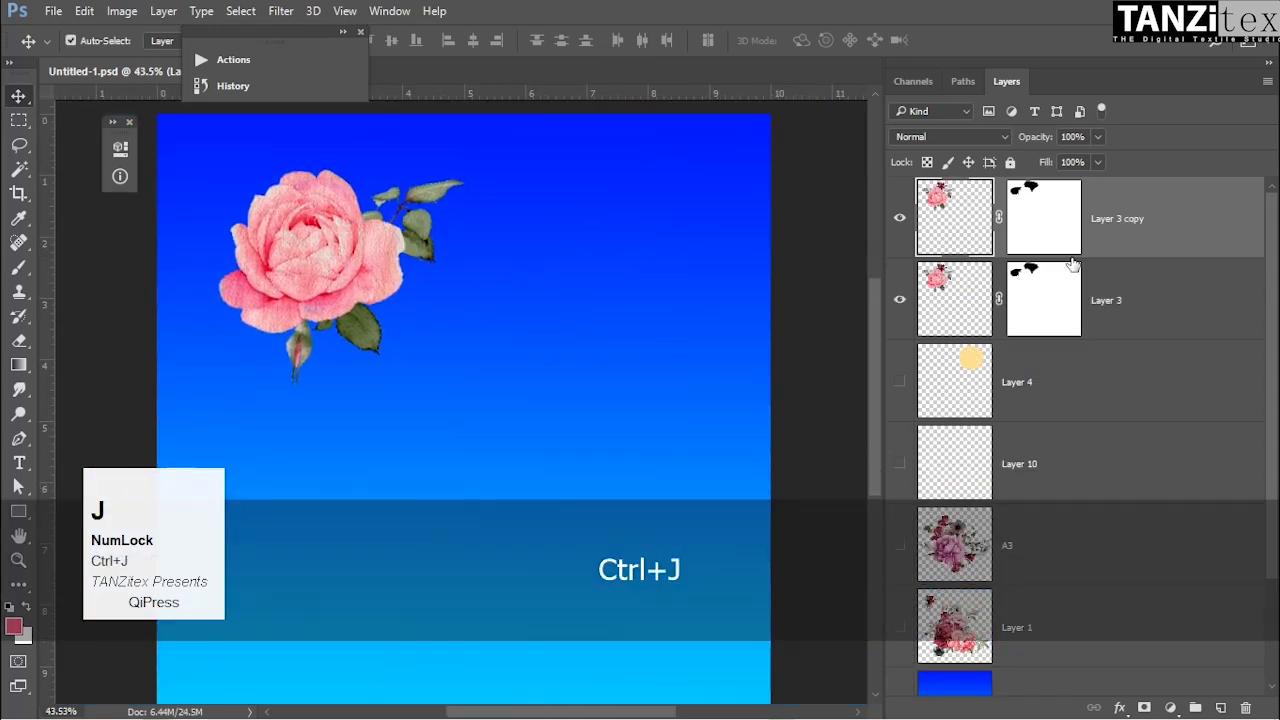
left_click(1043, 221)
left_click_drag(329, 292, 576, 444)
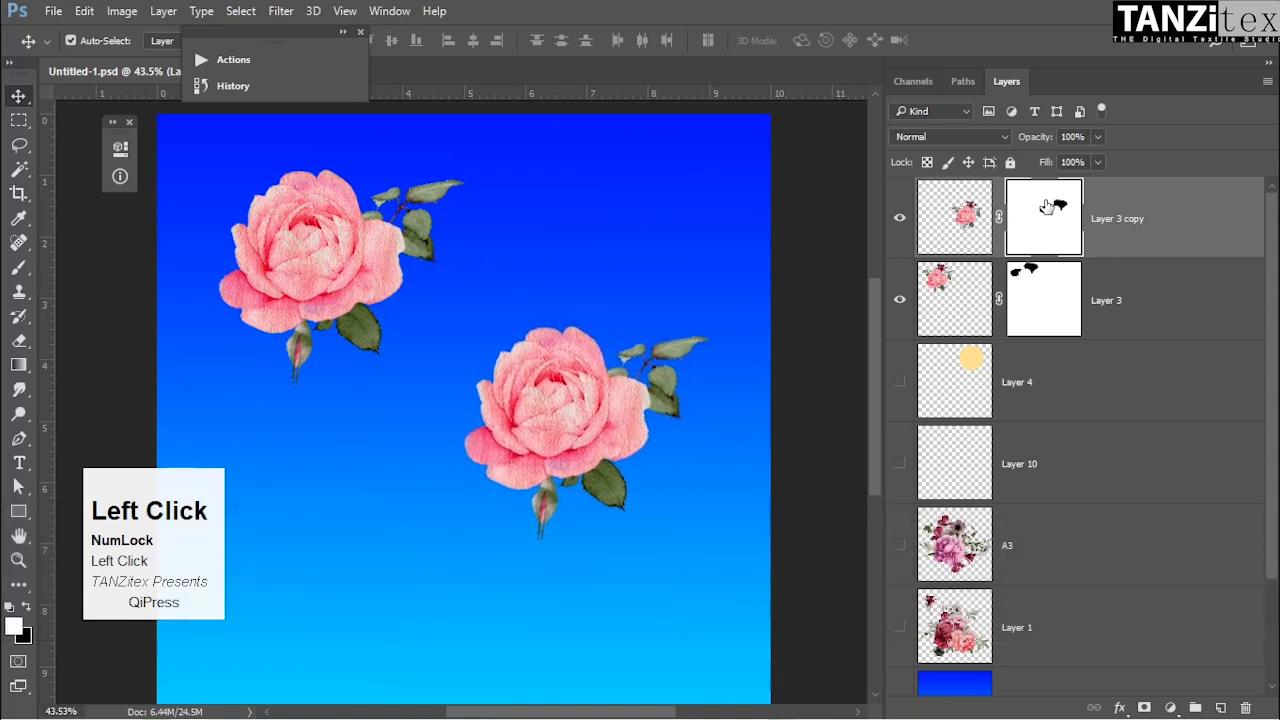
Fill Layer 3 copy's mask with white to reveal its full motif, and delete that layer mask.
key("alt+BackSpace")
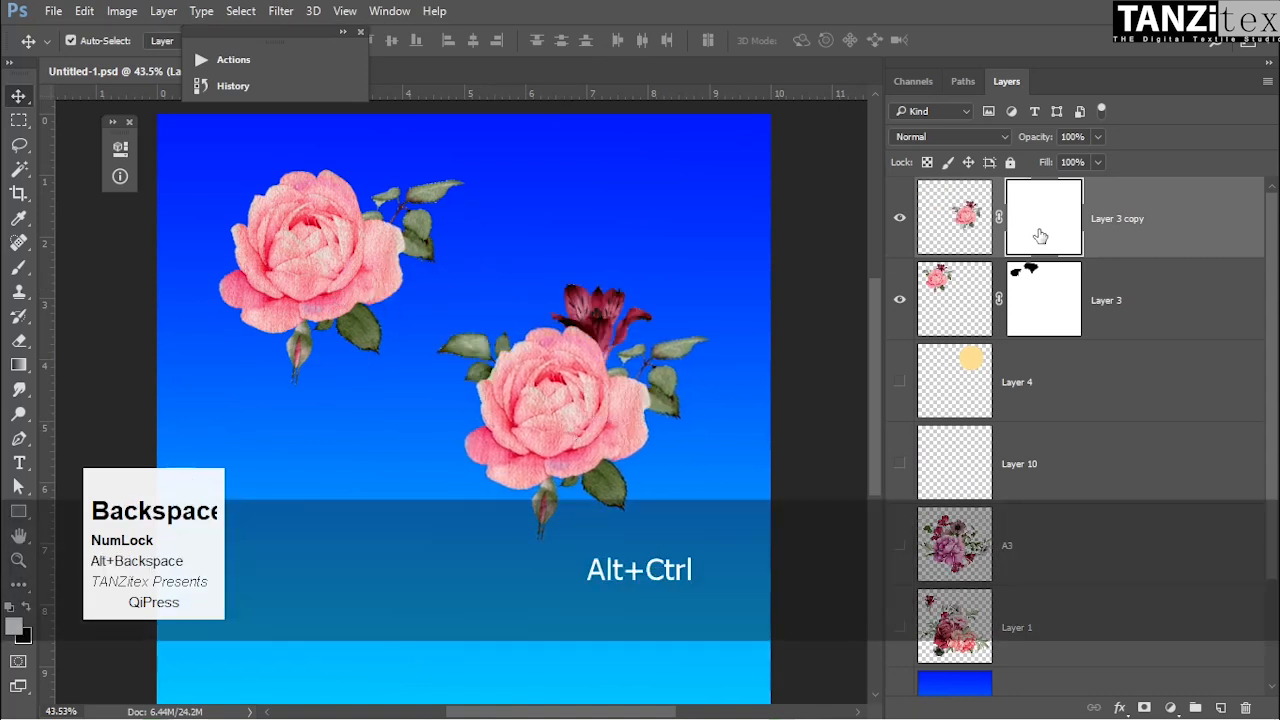
right_click(1040, 235)
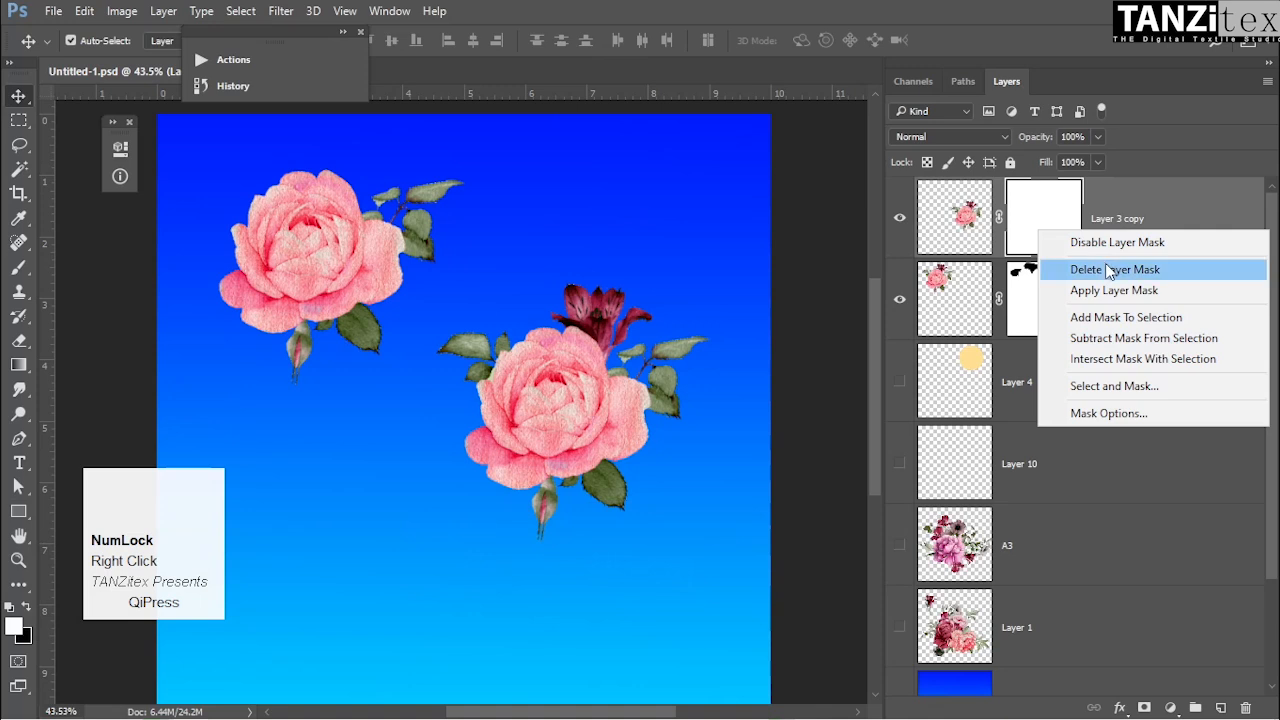
left_click(1117, 276)
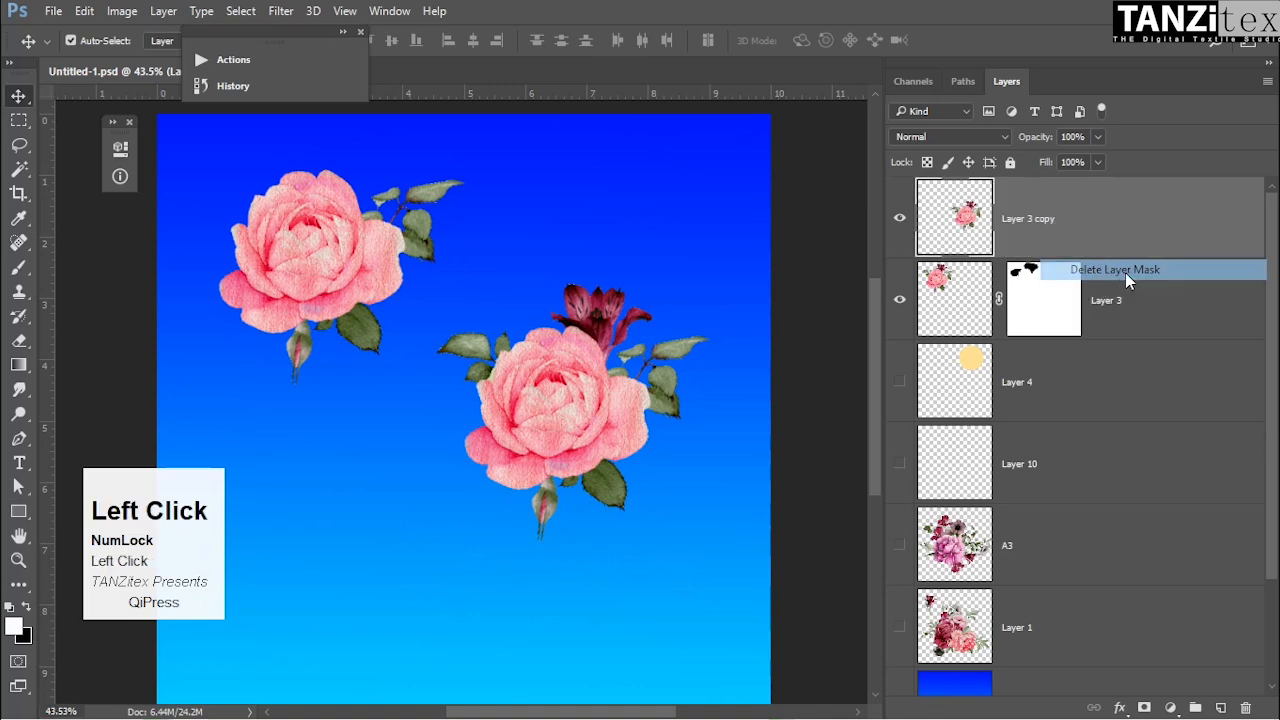
Try hiding part of the rose's upper-right petal on Layer 3's mask with a 45 px Eraser, and undo it.
left_click(1046, 292)
key("ctrl+space")
left_click(443, 316)
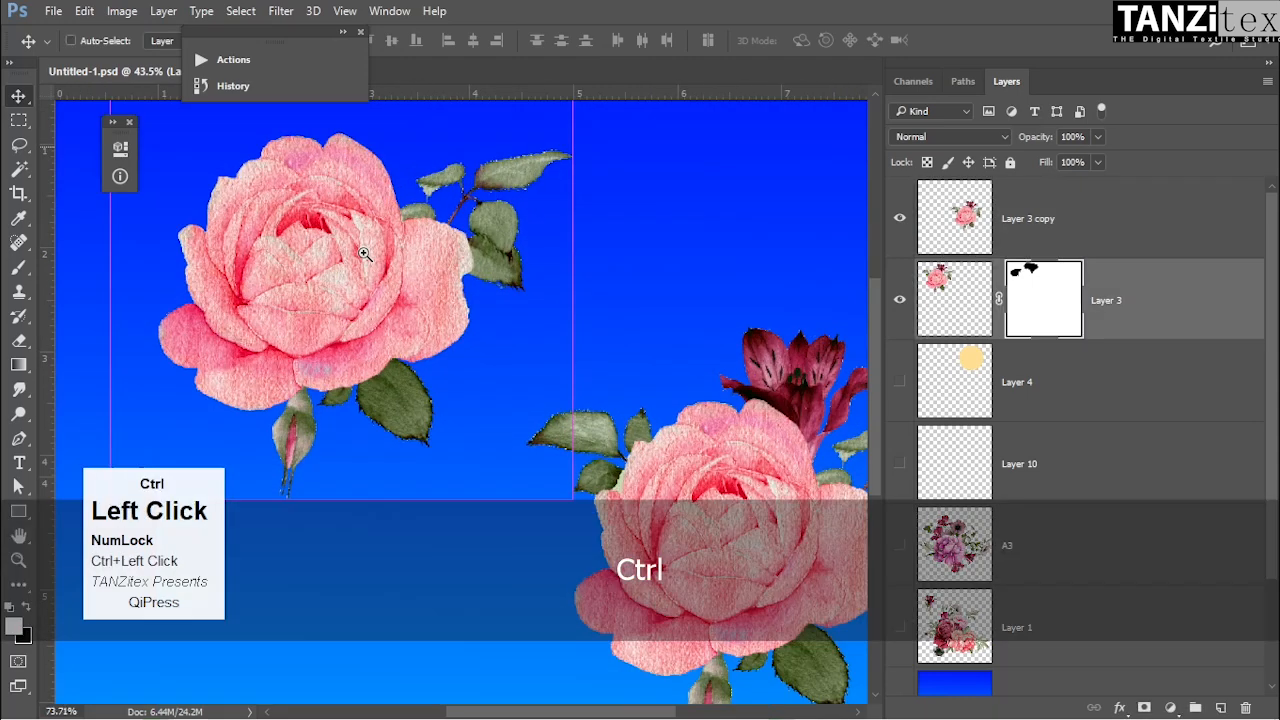
key("v")
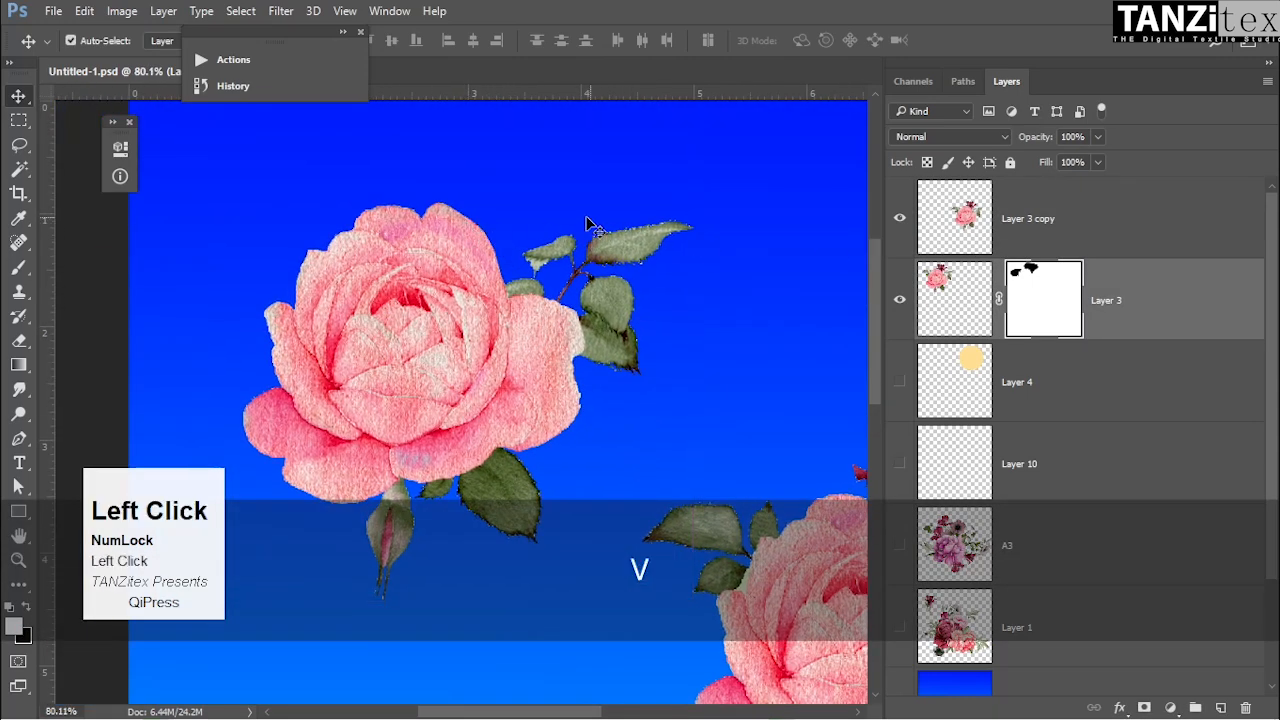
key("ctrl+space")
left_click(437, 195)
key("e")
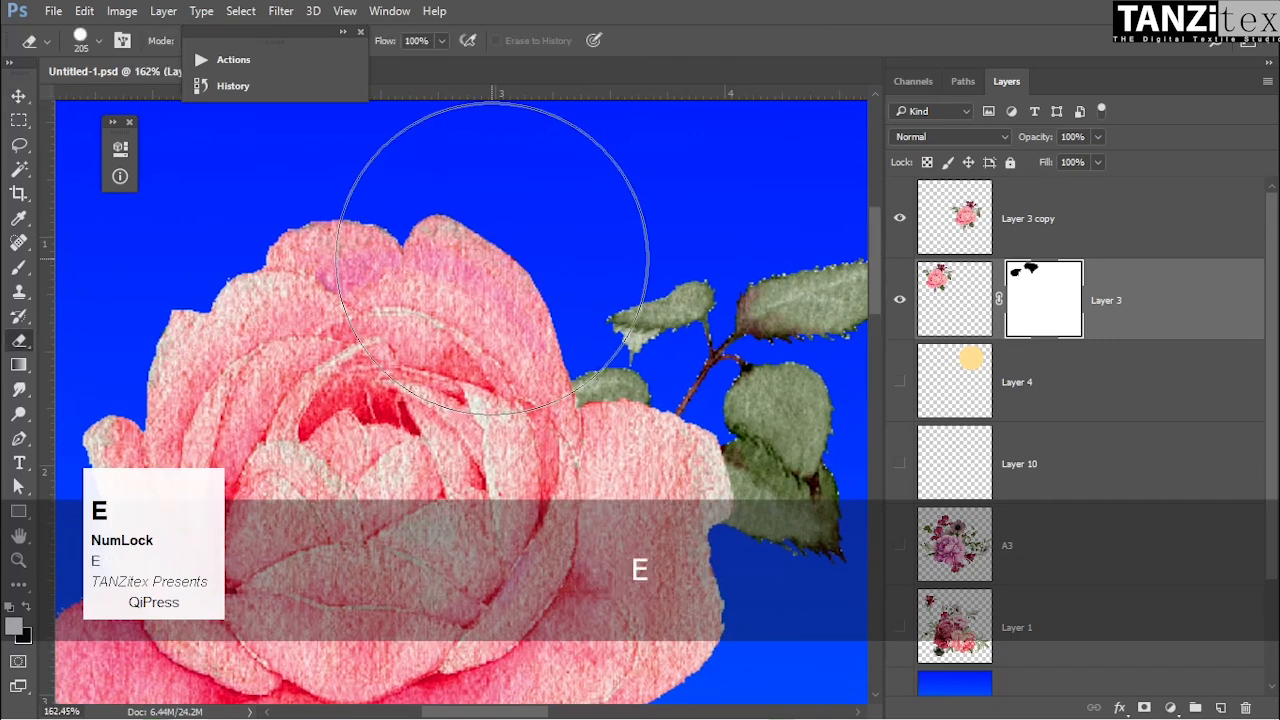
right_click(493, 258, "alt")
left_click(493, 262)
key("ctrl+alt+z")
Try erasing the upper-right petal edge directly on Layer 3's image with the 45 px Eraser, and undo the erasure.
key("x")
left_click(476, 253)
key("x")
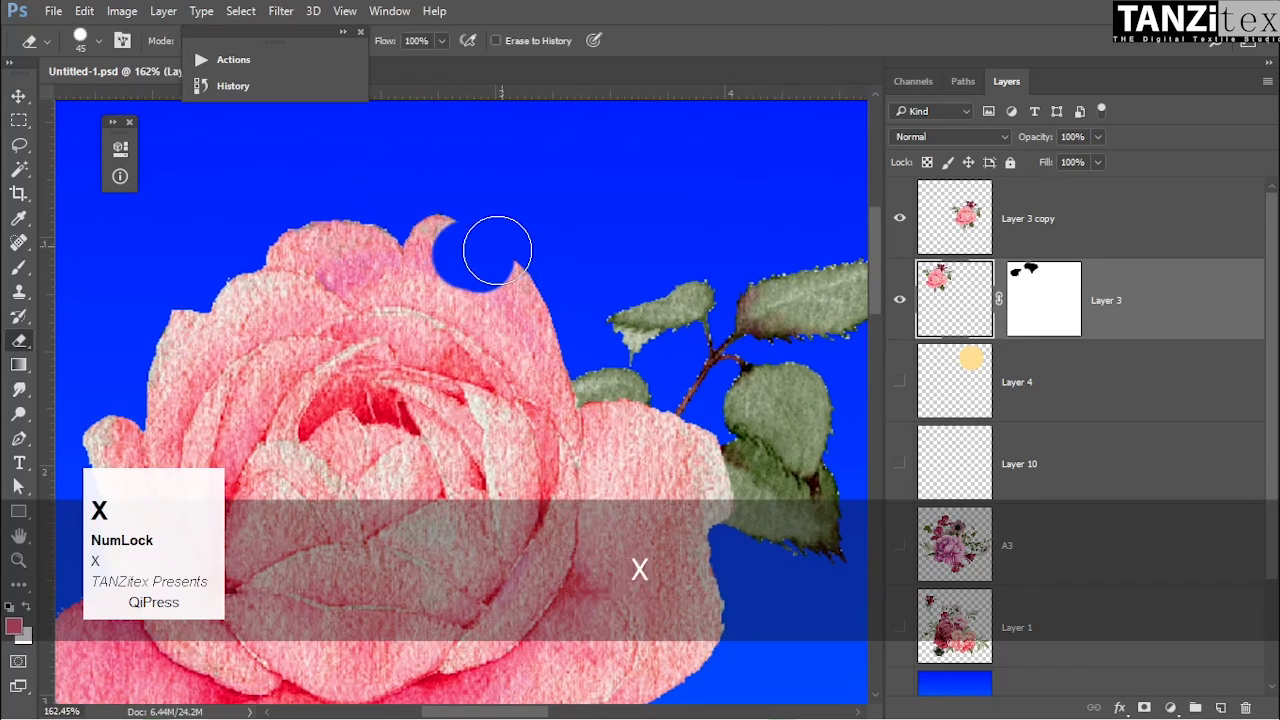
left_click(468, 256)
key("ctrl+alt+z")
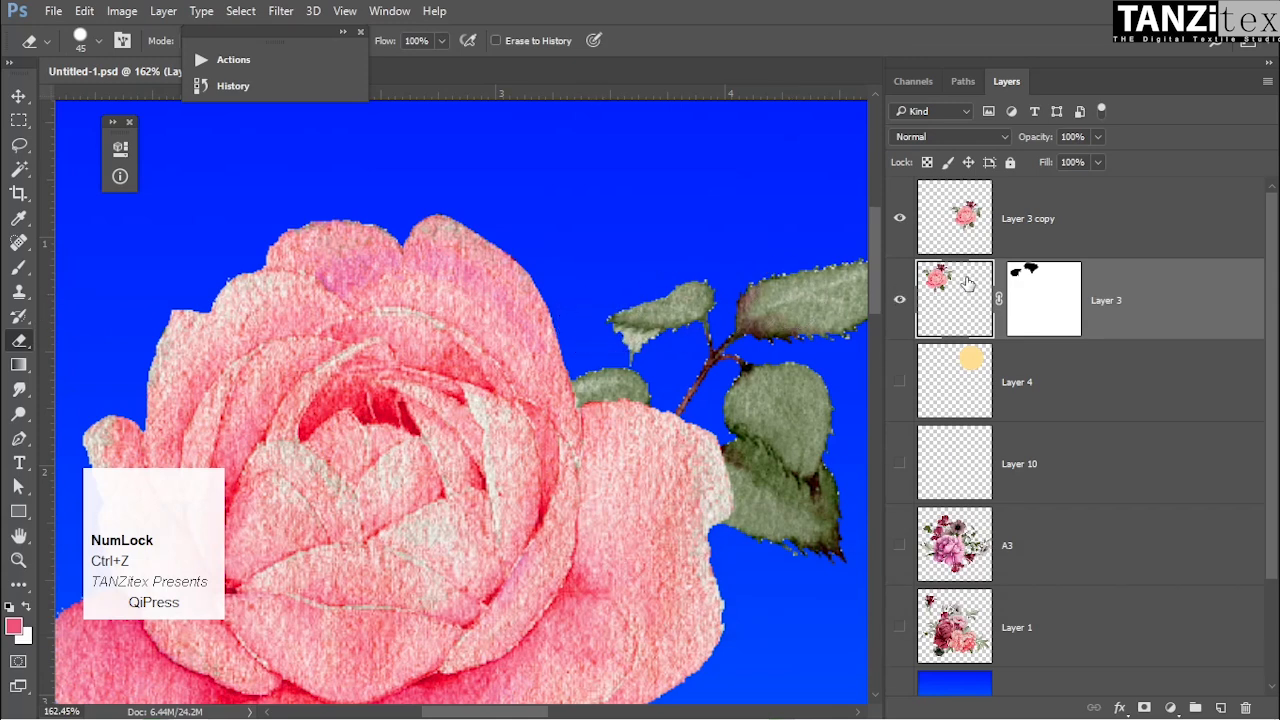
Target Layer 3's mask and undo the deletion of Layer 3 copy's mask.
left_click(1044, 302)
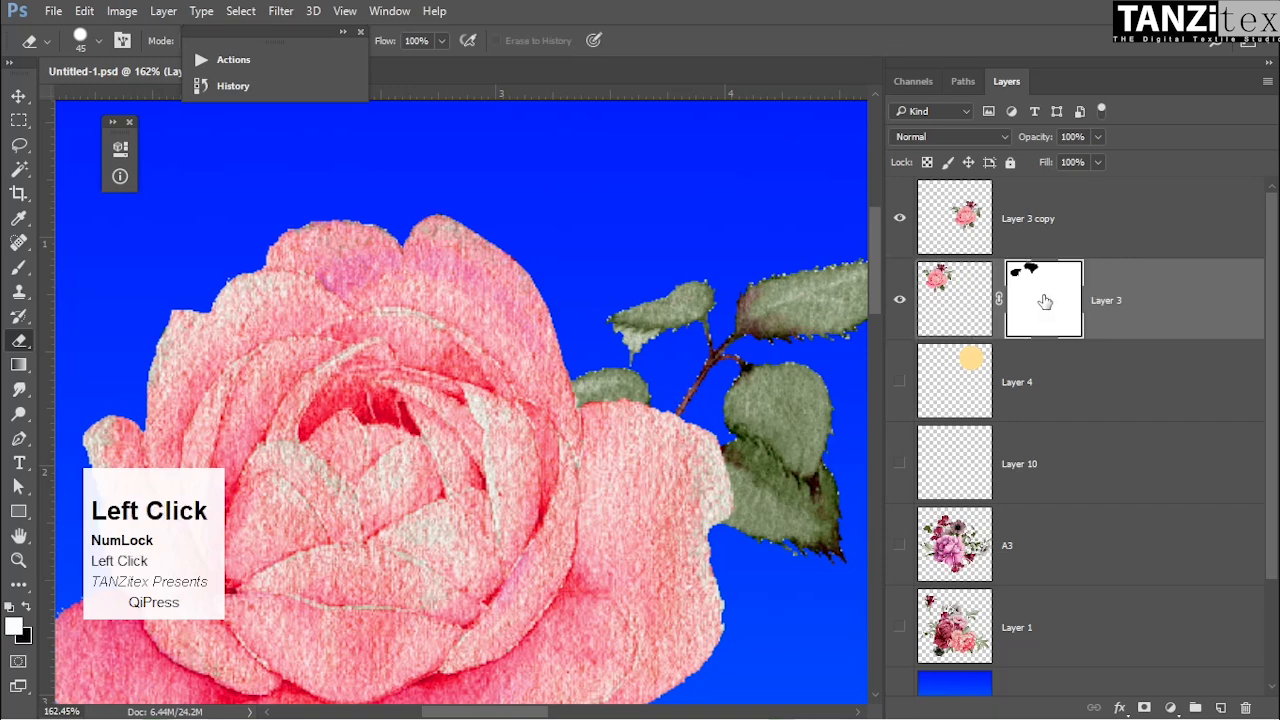
key("ctrl+alt+z")
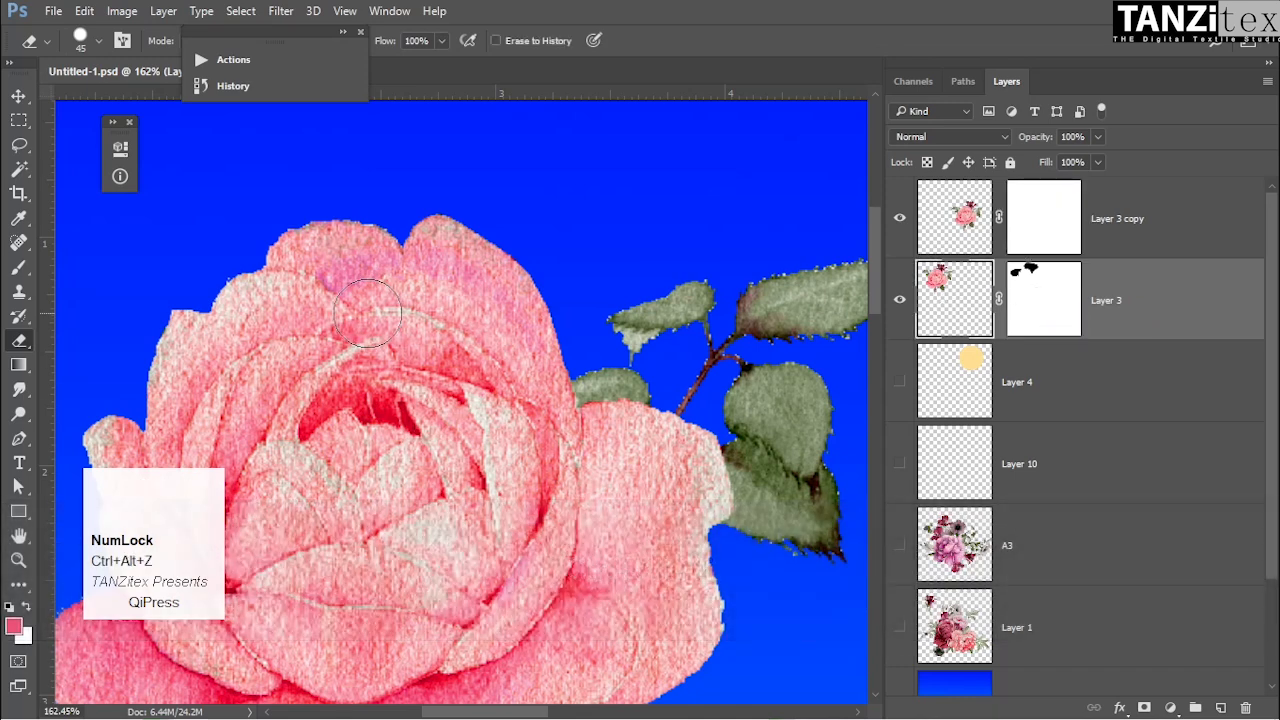
Try revealing the hidden dark flower along the upper-right petal on Layer 3's mask with a harder 49 px white brush, and undo the strokes.
left_click(1040, 291)
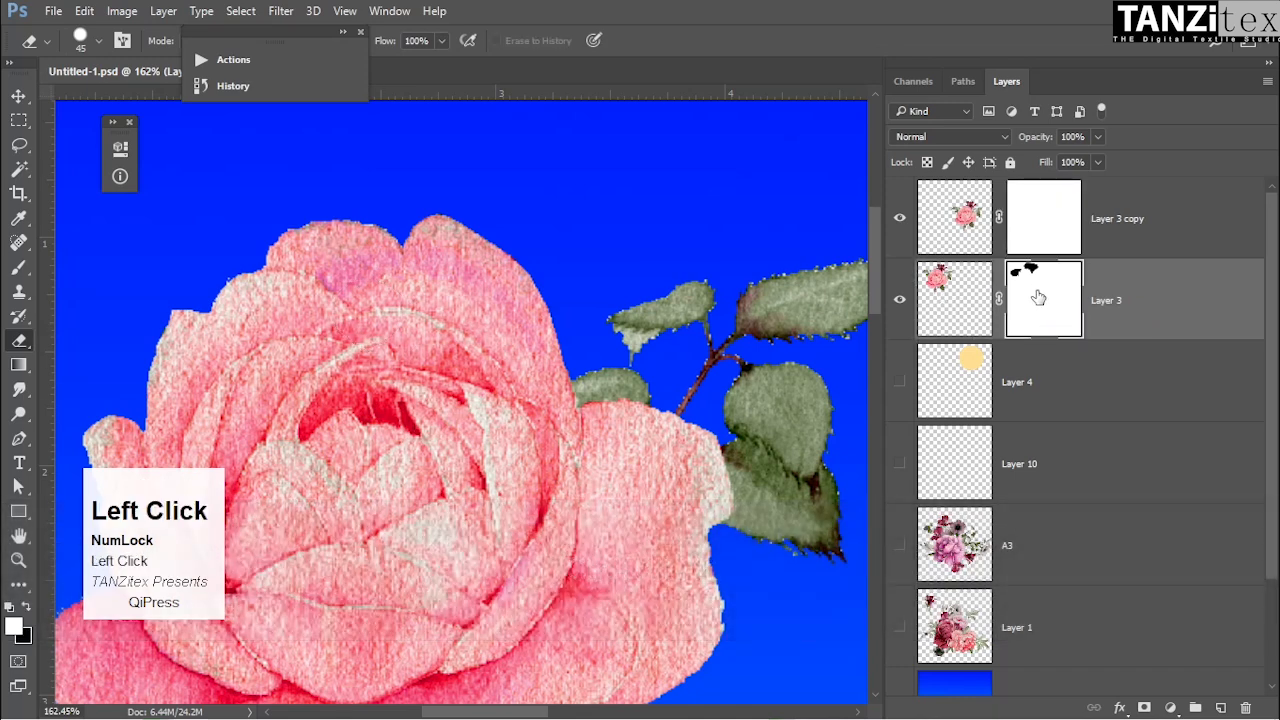
key("b")
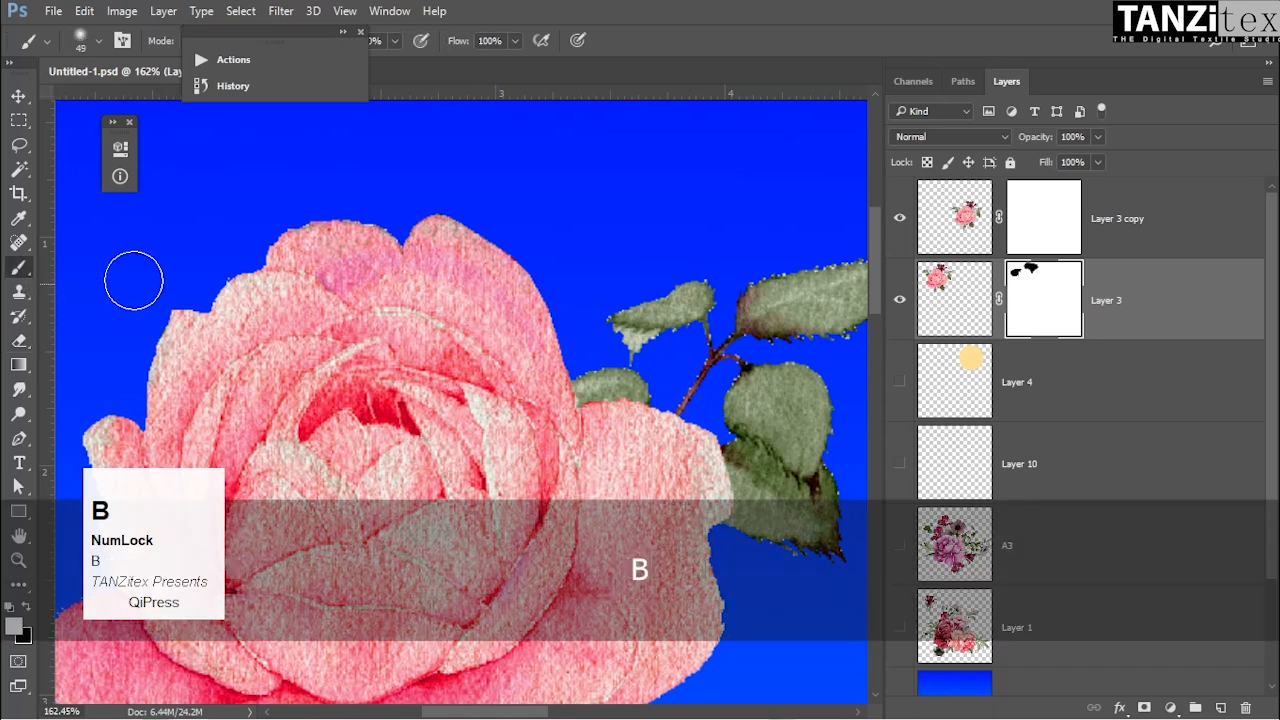
right_click(528, 236, "alt")
mouse_move(485, 267)
left_mouse_down()
mouse_move(433, 239)
mouse_move(518, 290)
left_mouse_up()
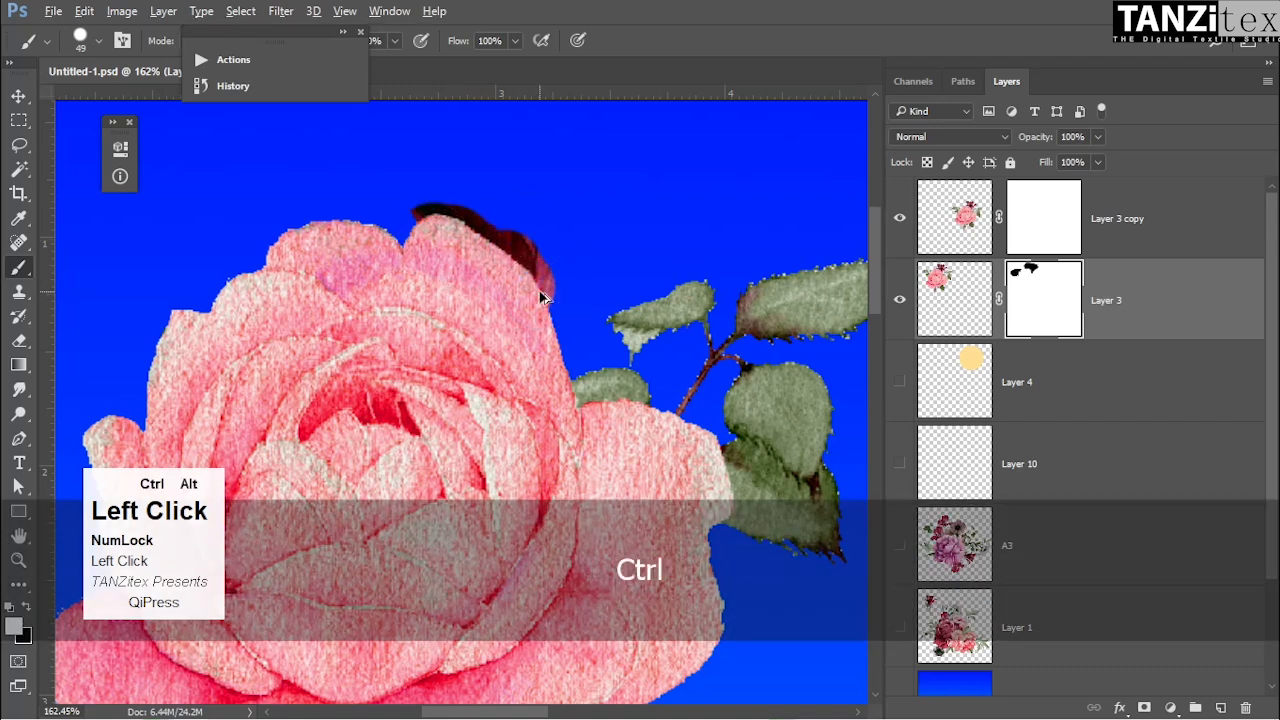
key("ctrl+alt+z")
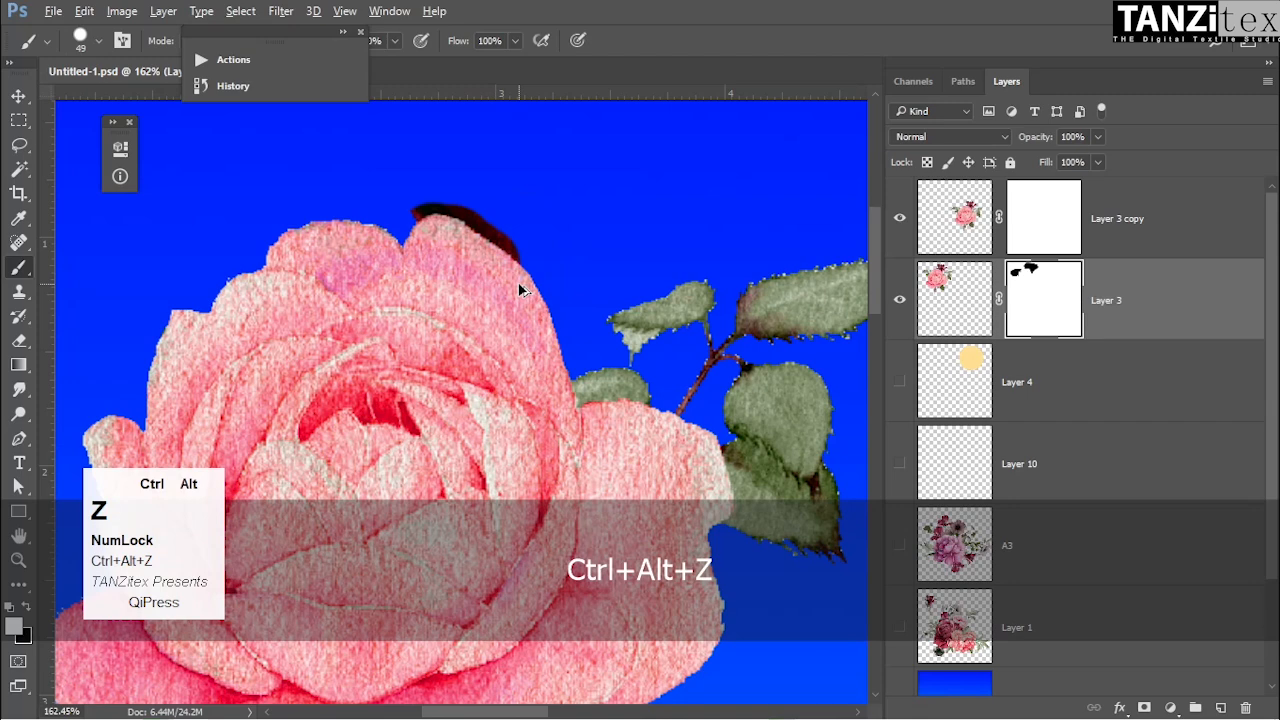
key("ctrl+alt+z")
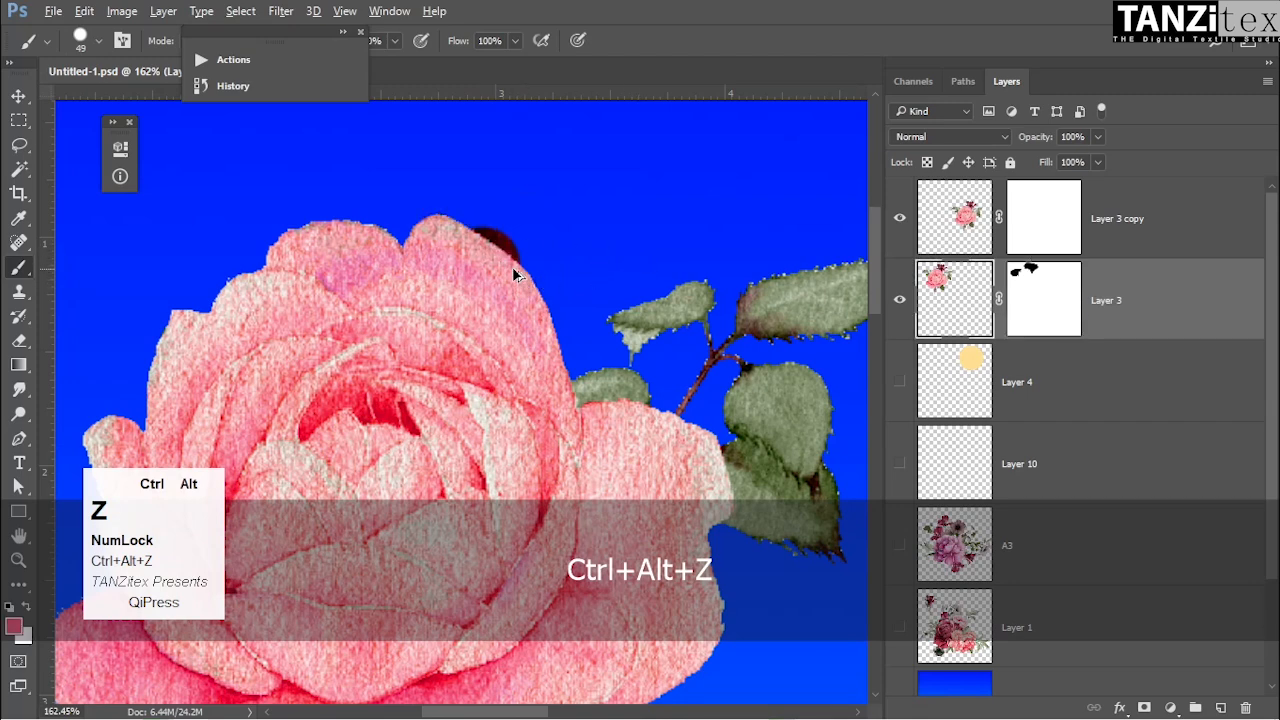
key("space")
left_click_drag(148, 357, 442, 279)
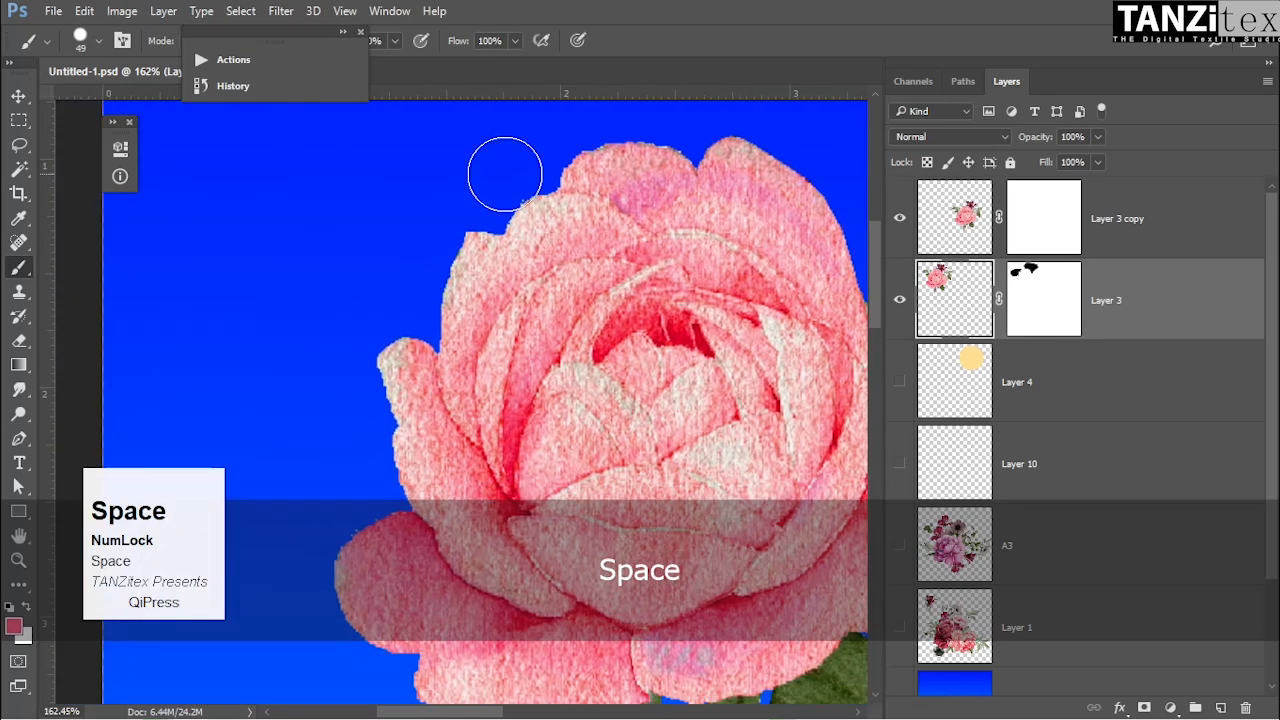
Load Layer 3's mask as a selection, and try filling the layer's image with white, undoing the fill.
left_click(1016, 290, "ctrl")
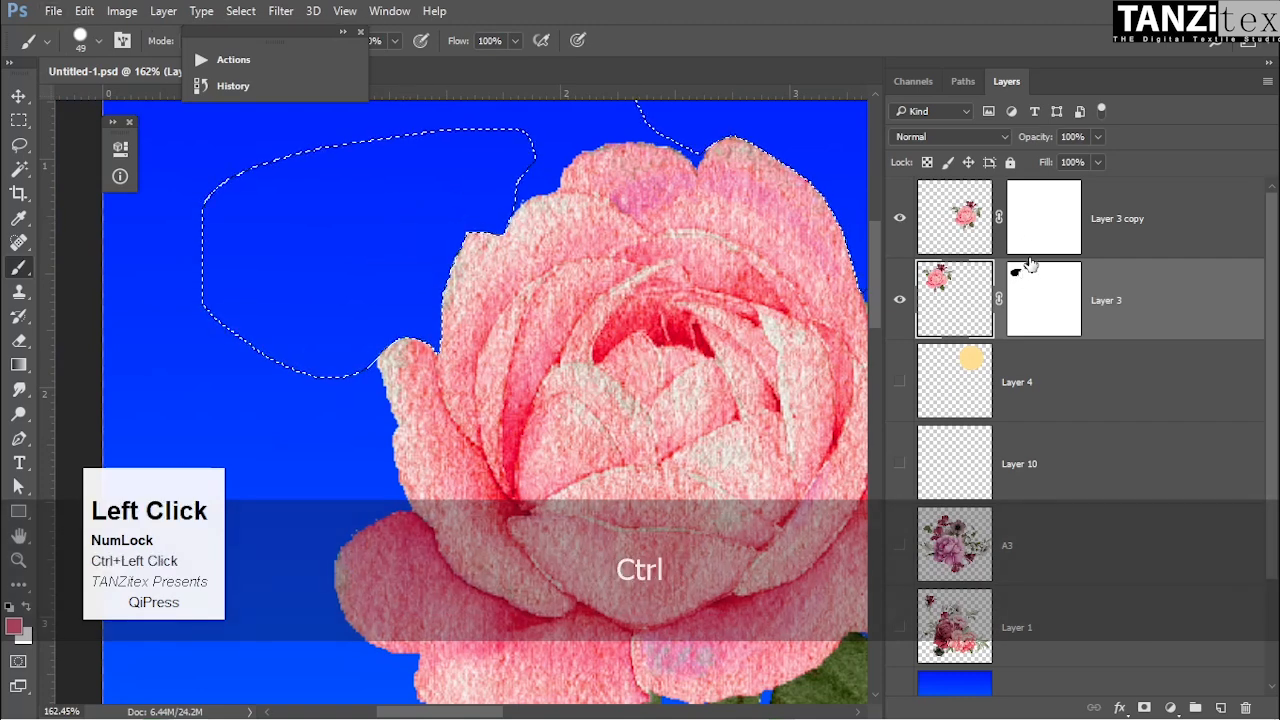
key("ctrl+BackSpace")
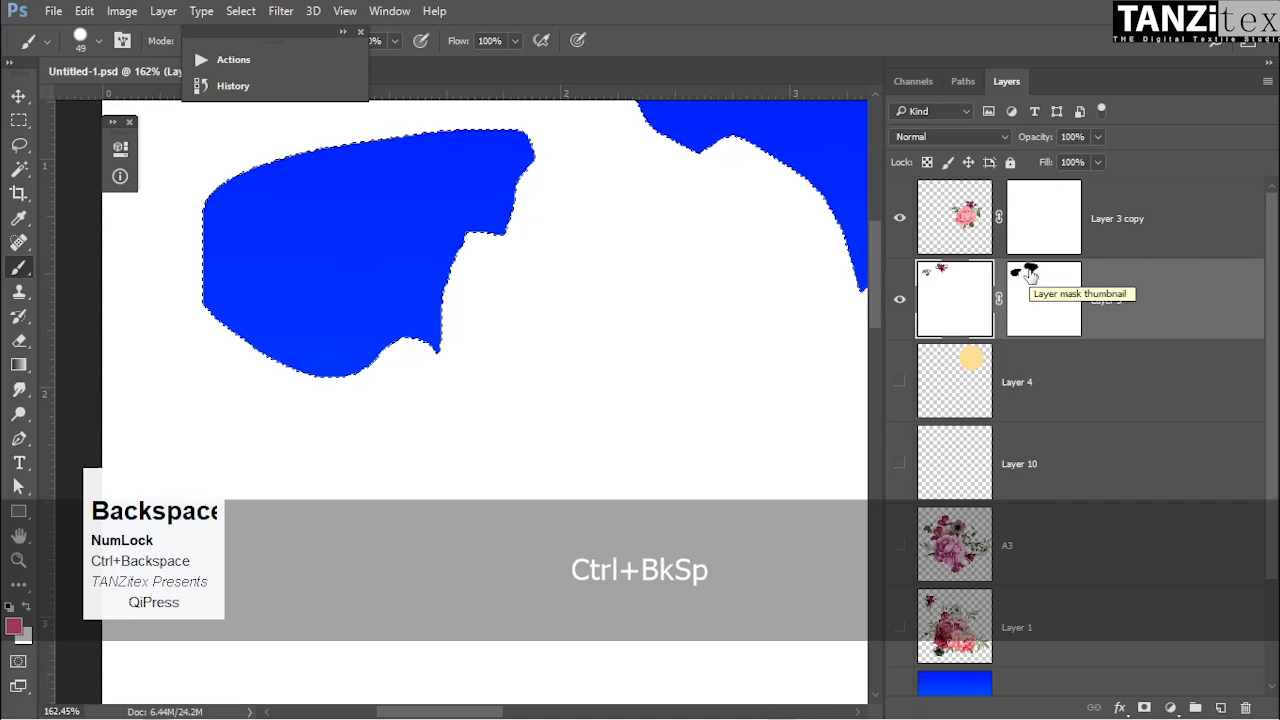
key("ctrl+alt+z")
left_click(1030, 280)
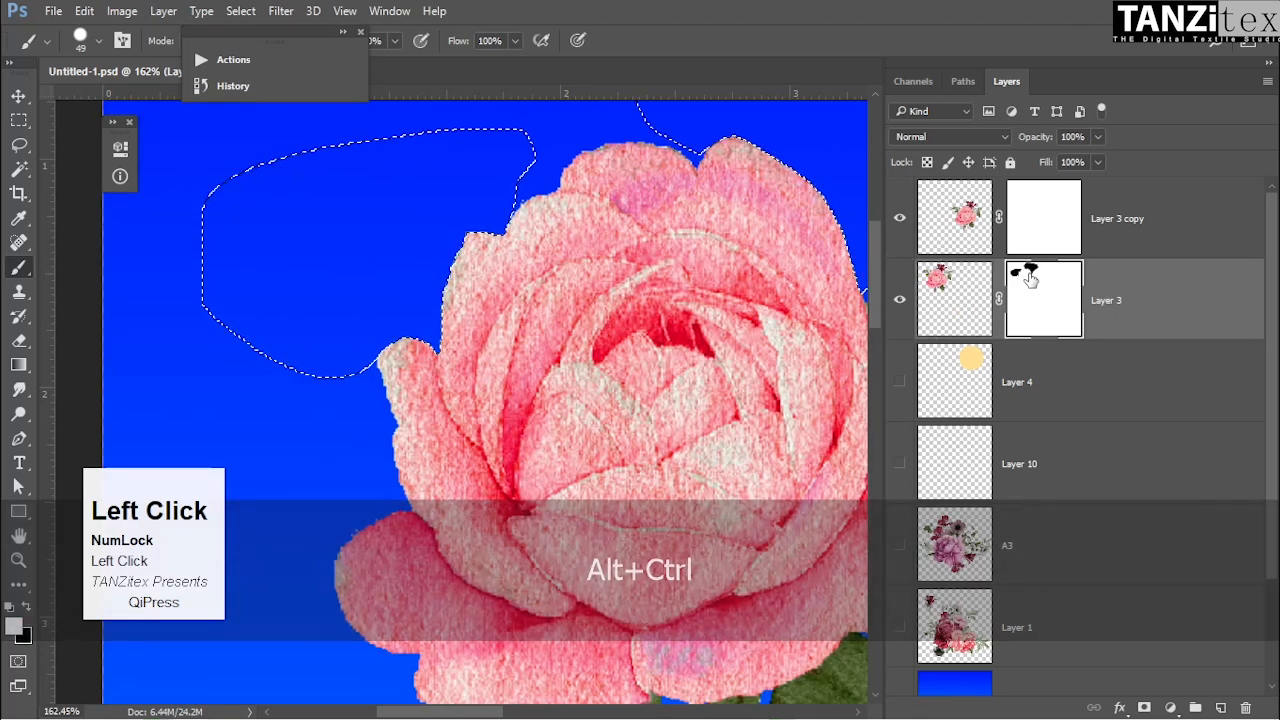
Switch the target between Layer 3's image and its mask, and fill the mask's selected area with white.
left_click(959, 298)
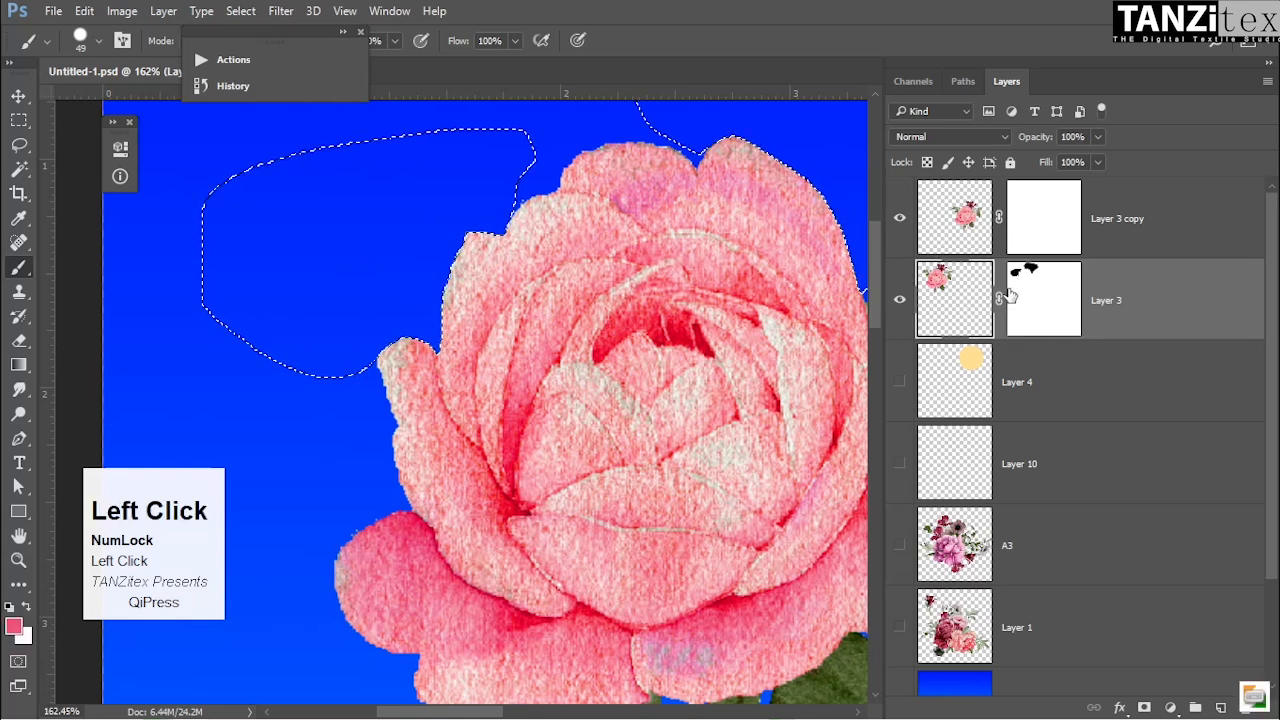
left_click(1050, 286)
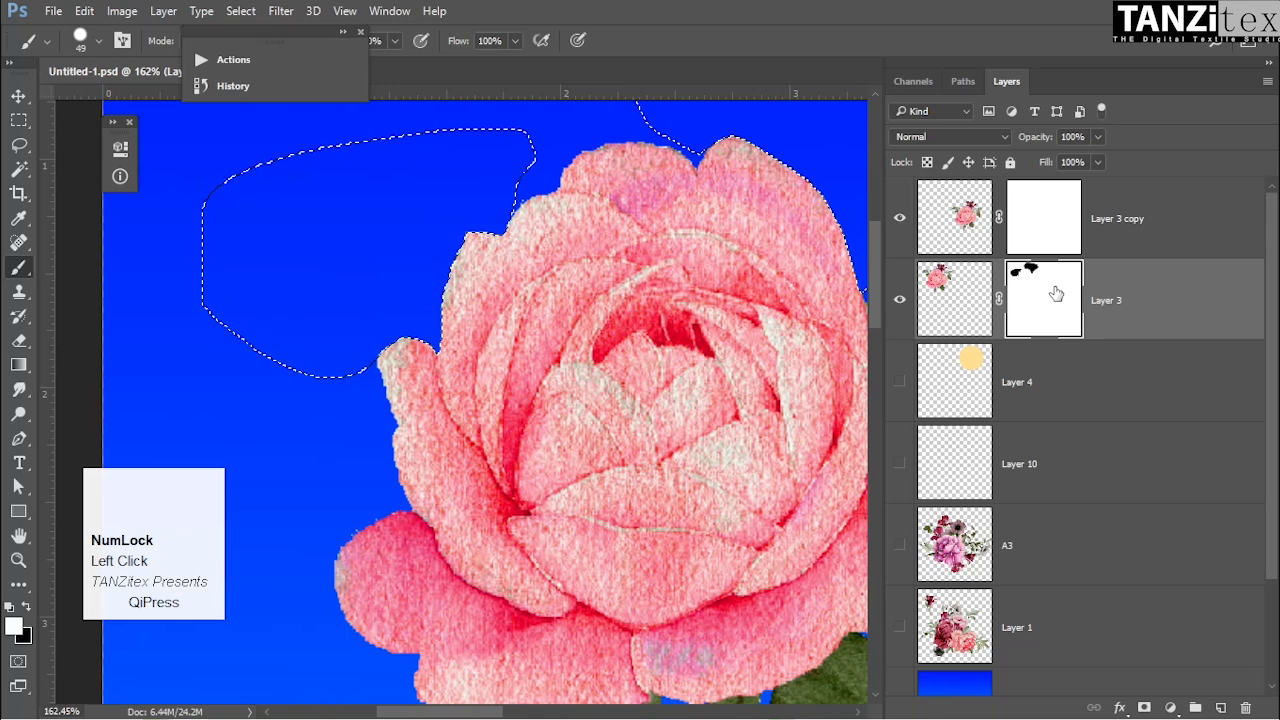
left_click(976, 309)
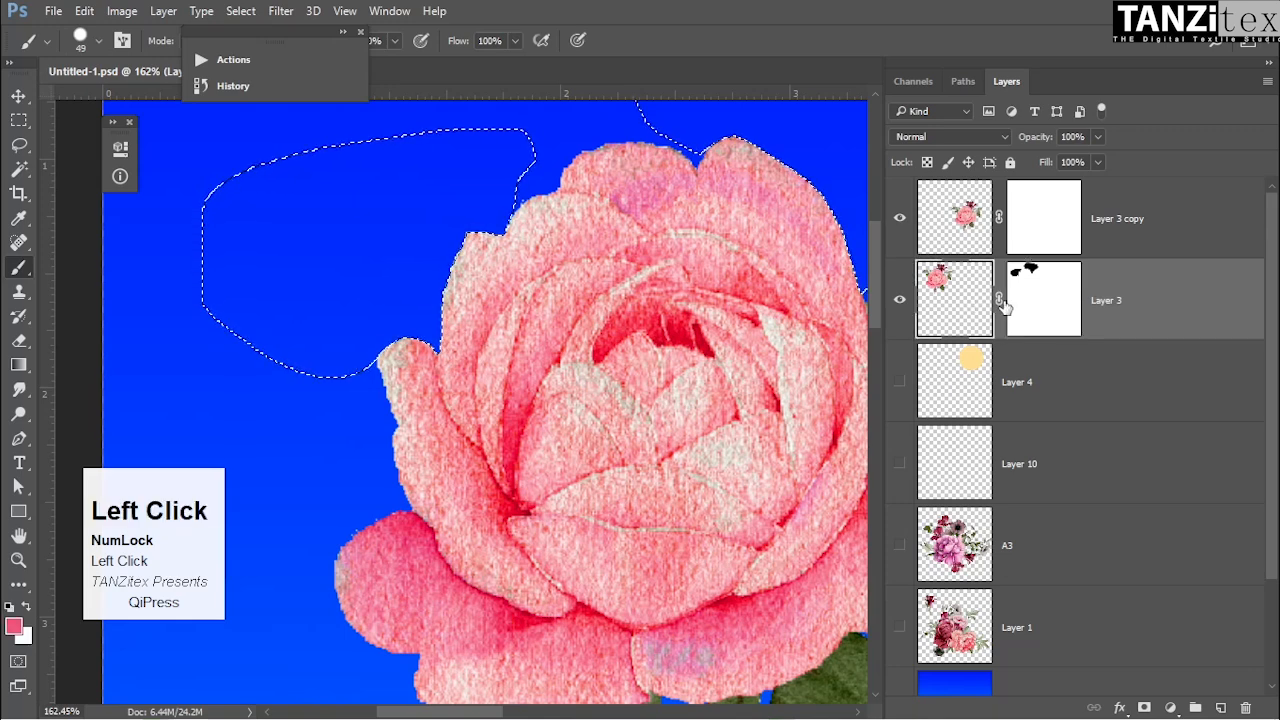
left_click(1042, 311)
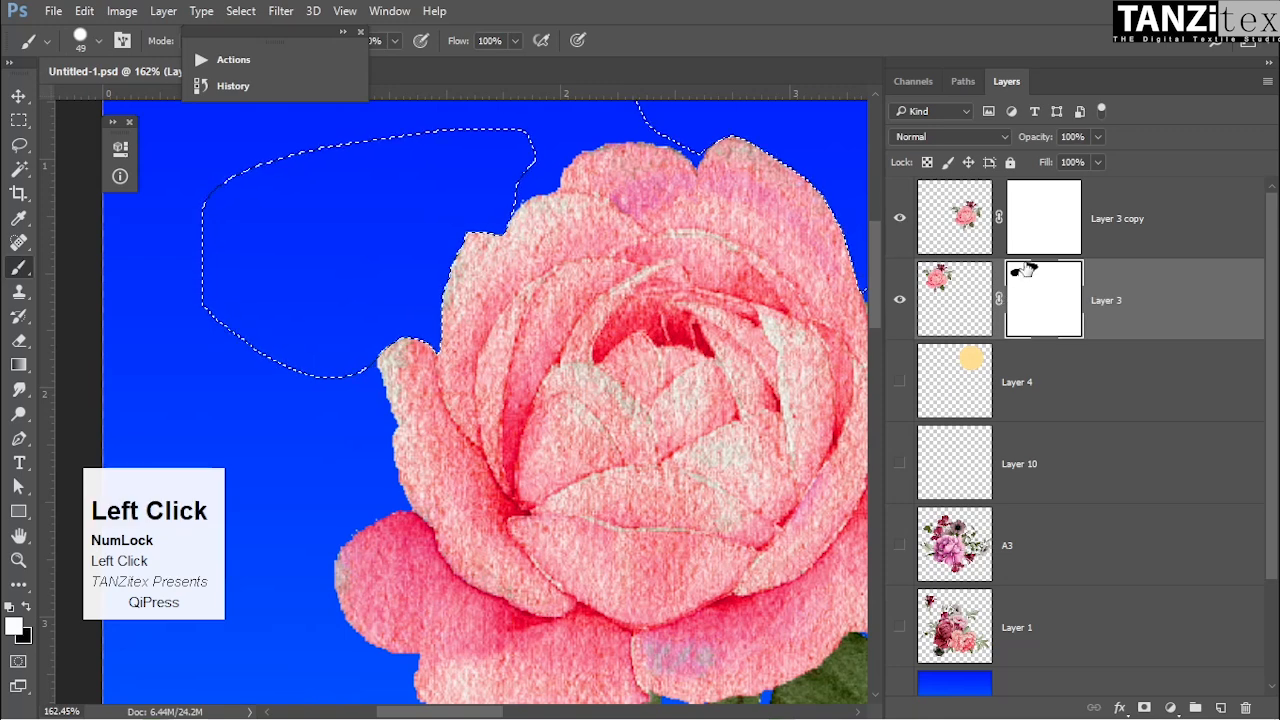
key("alt+BackSpace")
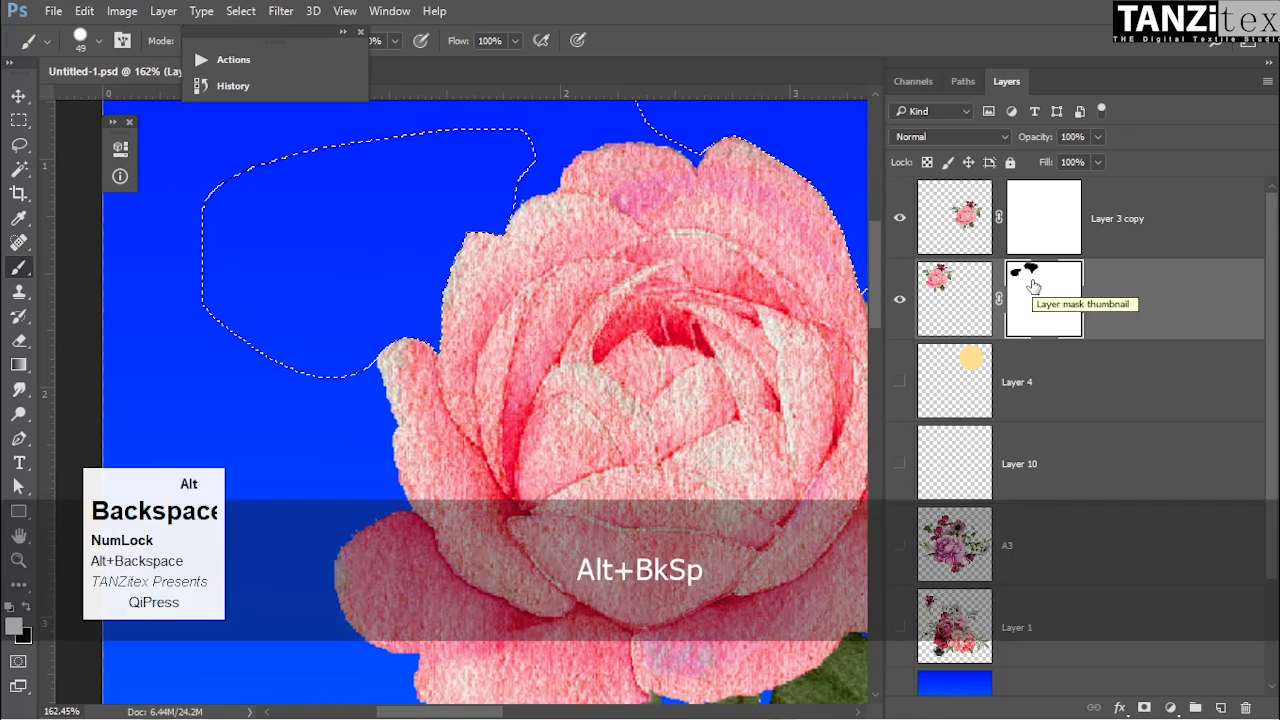
Display Layer 3's mask on its own over the whole canvas and refill its selected area with white.
left_click(1018, 281)
left_click_drag(731, 285, 668, 280)
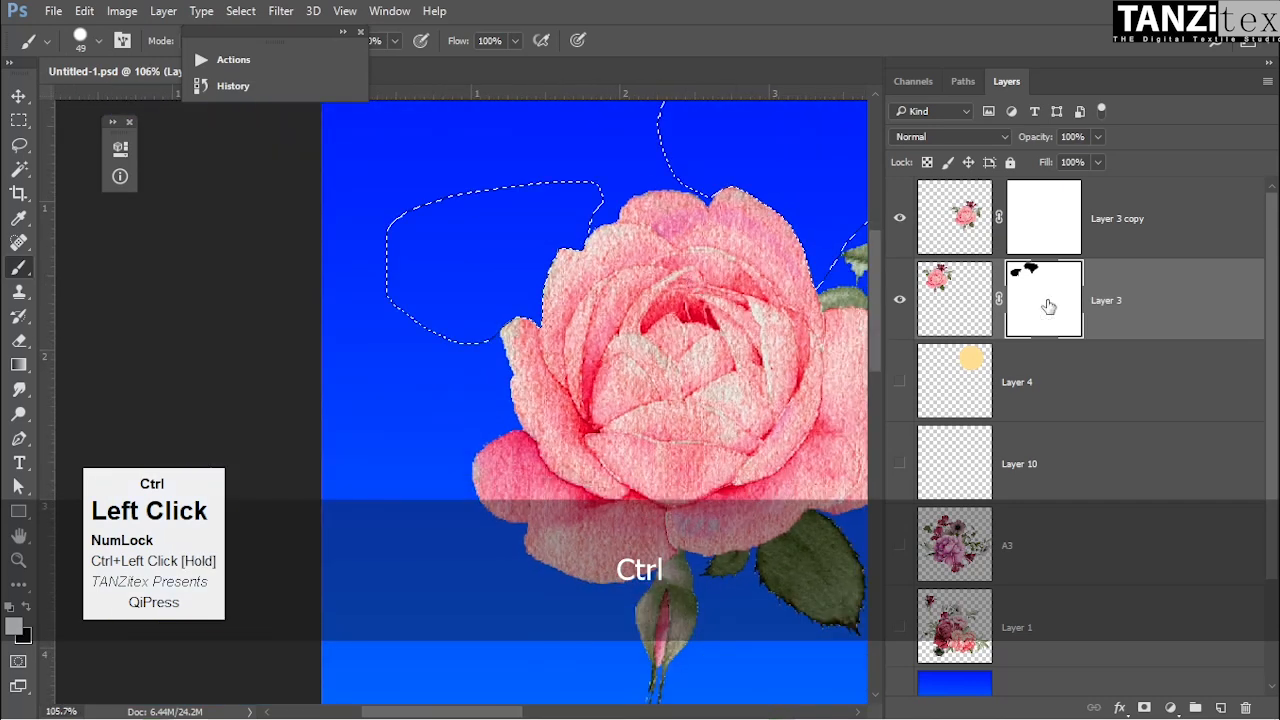
left_click(1020, 272, "alt")
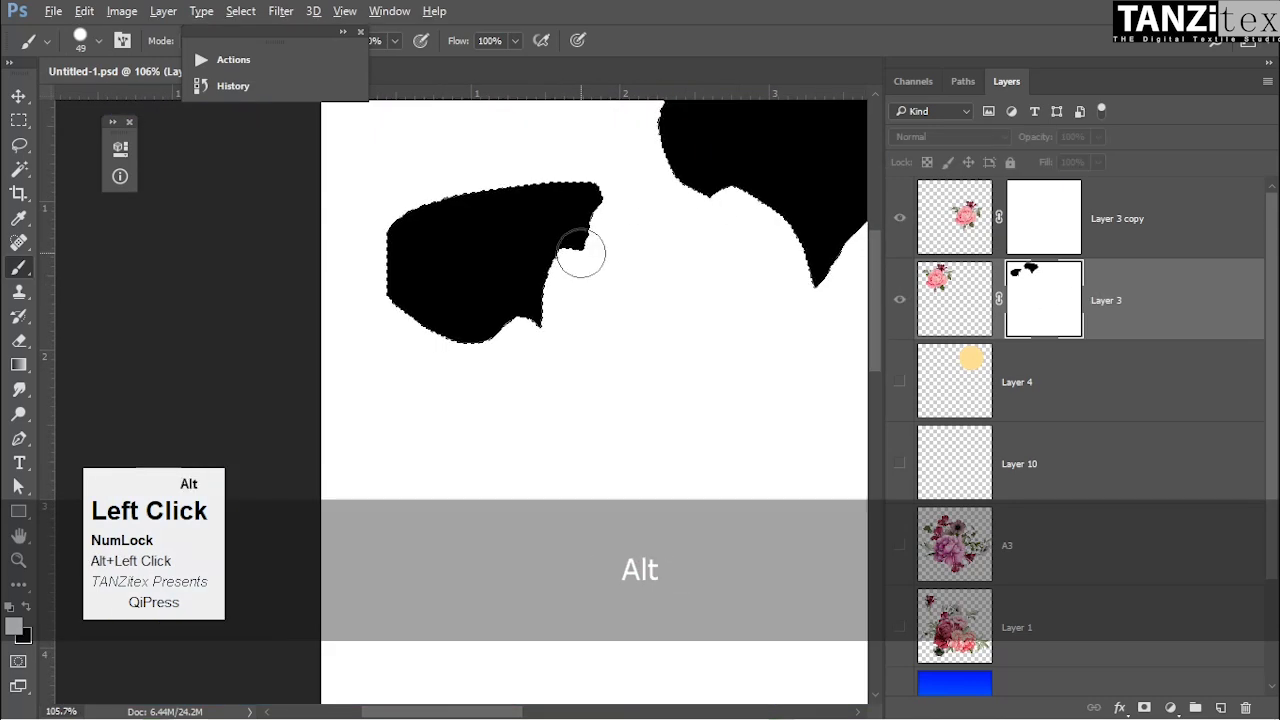
key("alt+BackSpace")
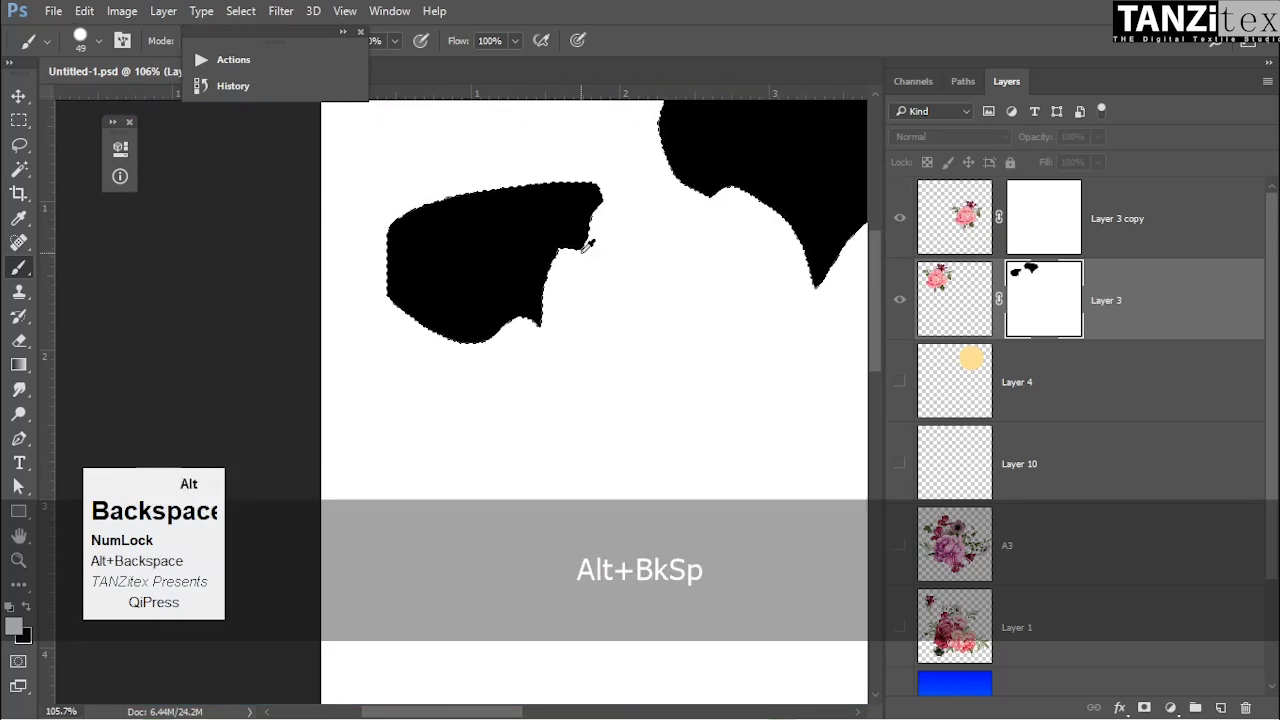
left_click(20, 95)
key("alt+BackSpace")
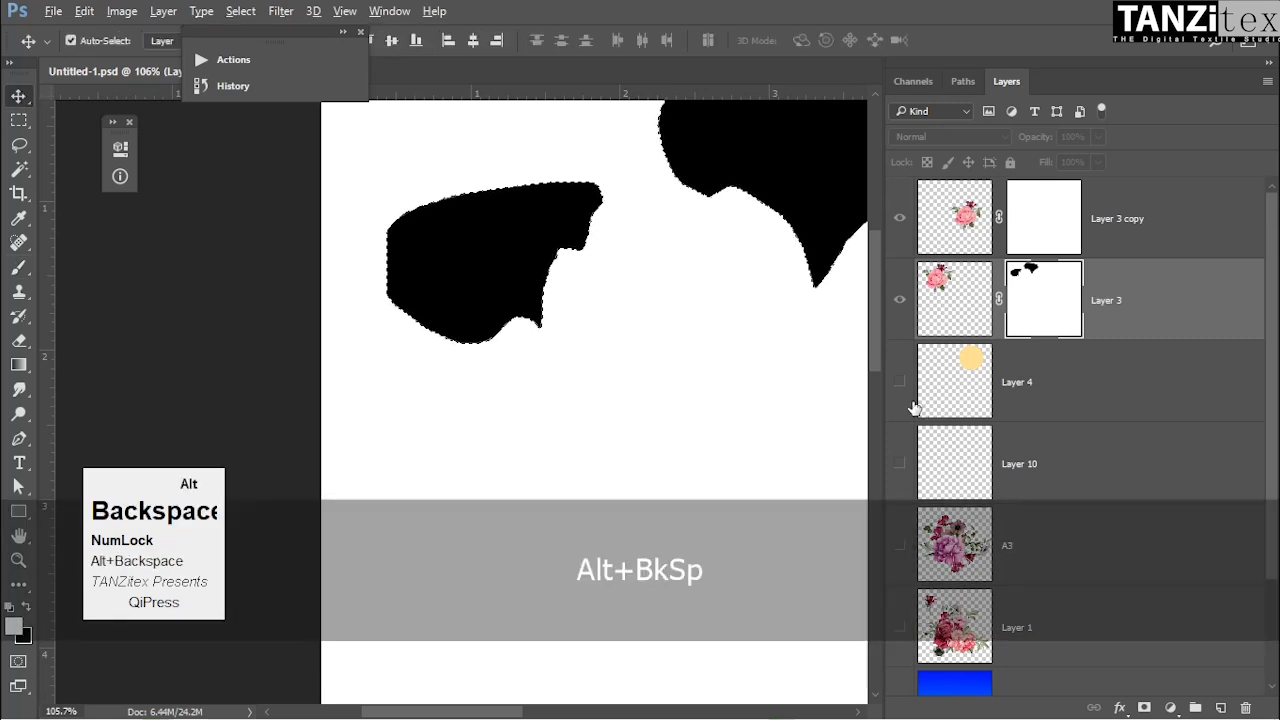
key("ctrl+space")
left_click_drag(514, 391, 435, 379)
left_click_drag(631, 349, 642, 379)
key("ctrl+space")
left_click_drag(372, 272, 412, 280)
left_click_drag(597, 315, 581, 315)
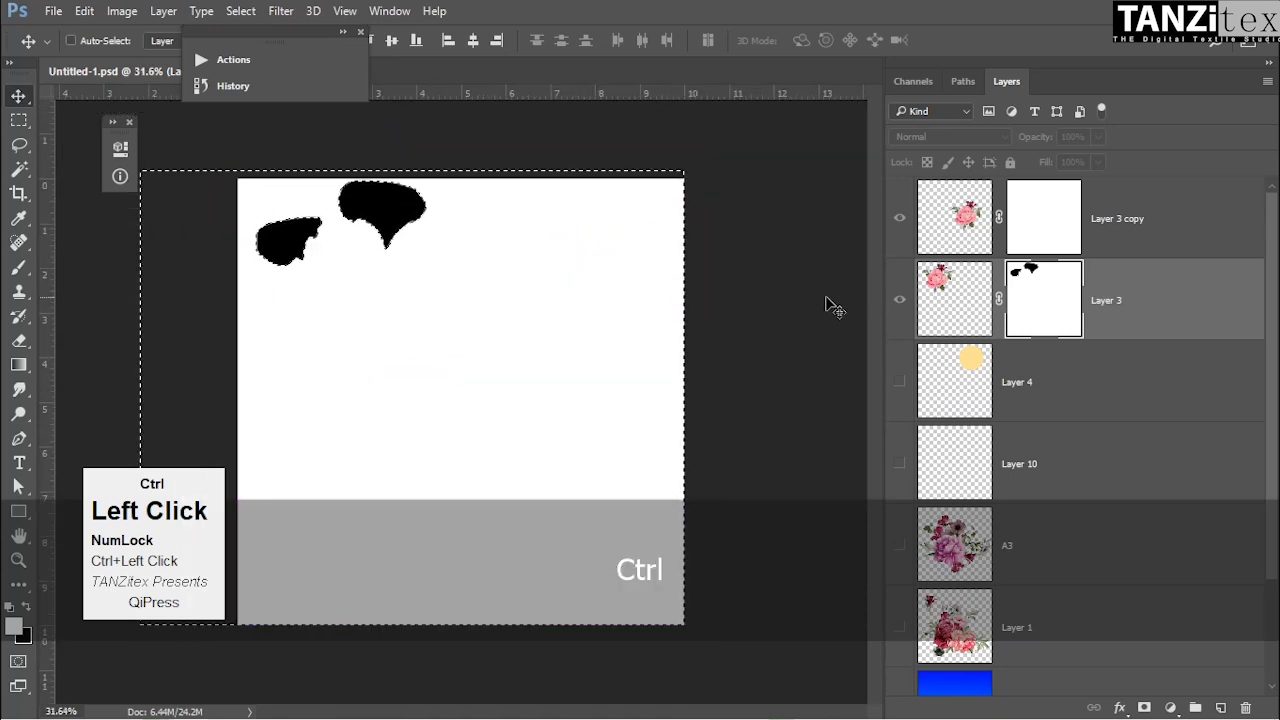
Reload Layer 3's mask as a selection in normal image view and invert it to select the masked-out areas.
key("ctrl+d")
left_click(1045, 287, "ctrl")
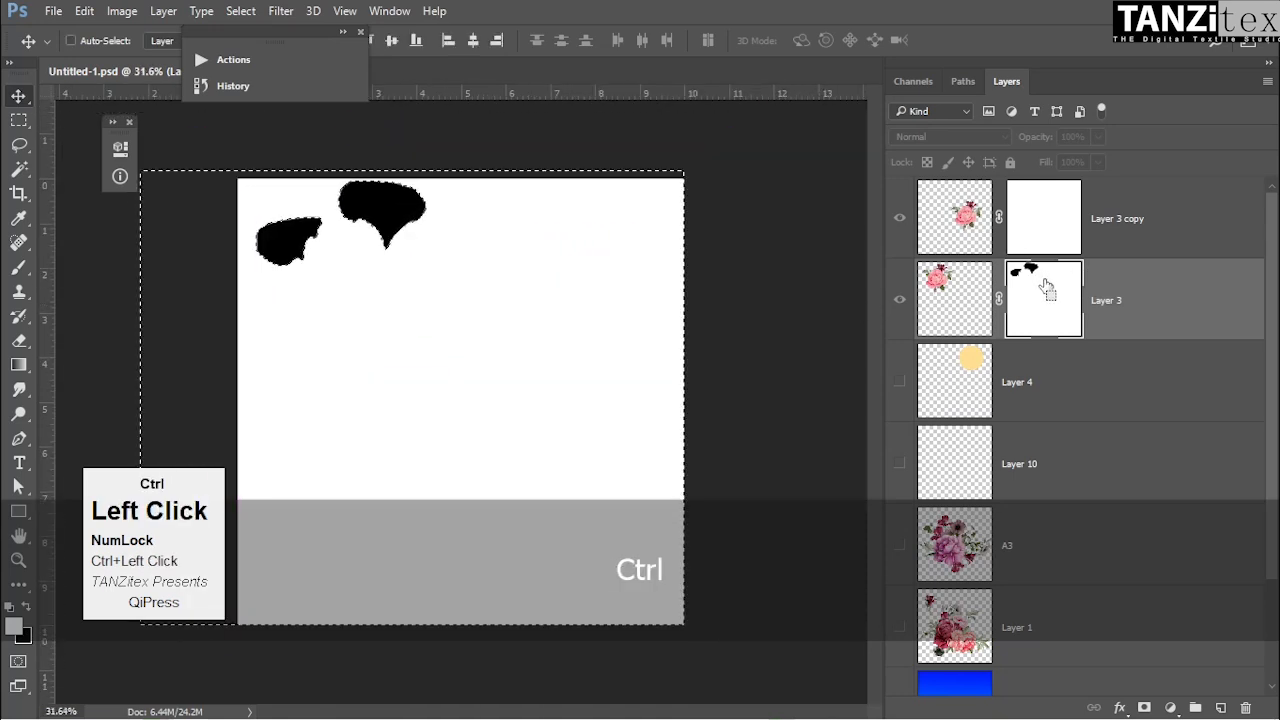
left_click(1045, 288, "alt")
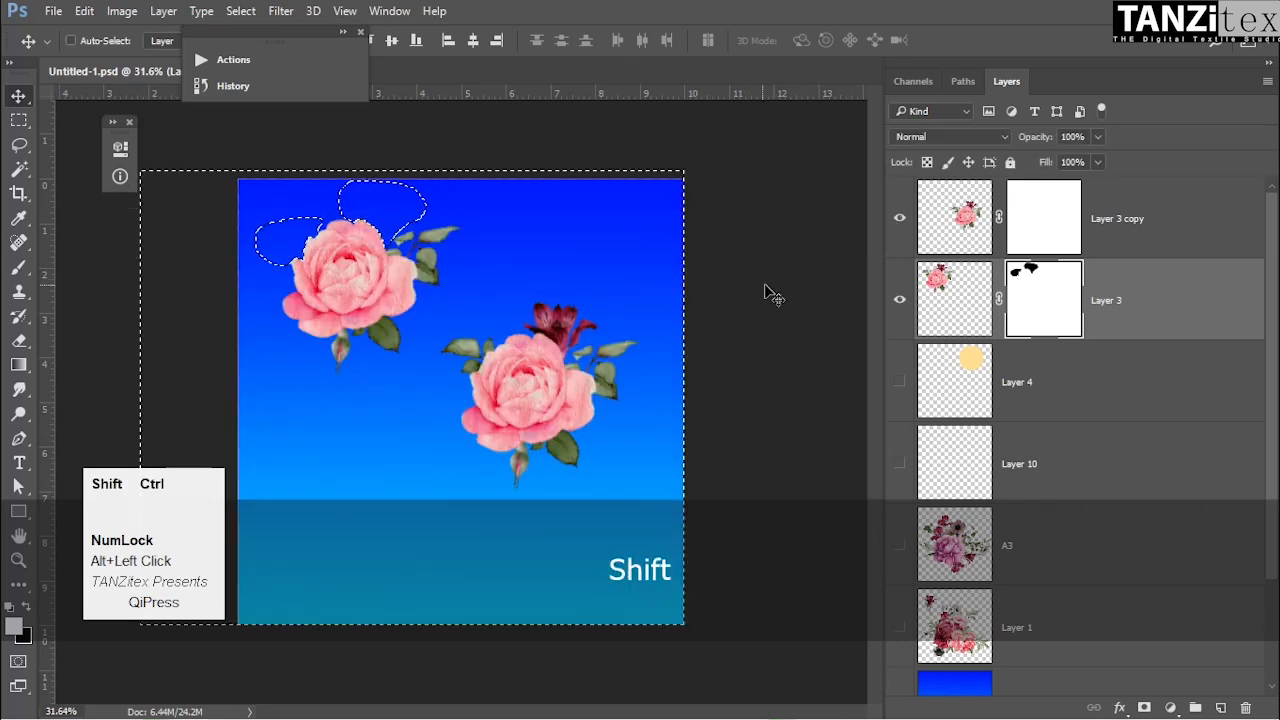
key("ctrl+shift+i")
left_click_drag(456, 316, 492, 316)
left_click_drag(381, 233, 577, 322)
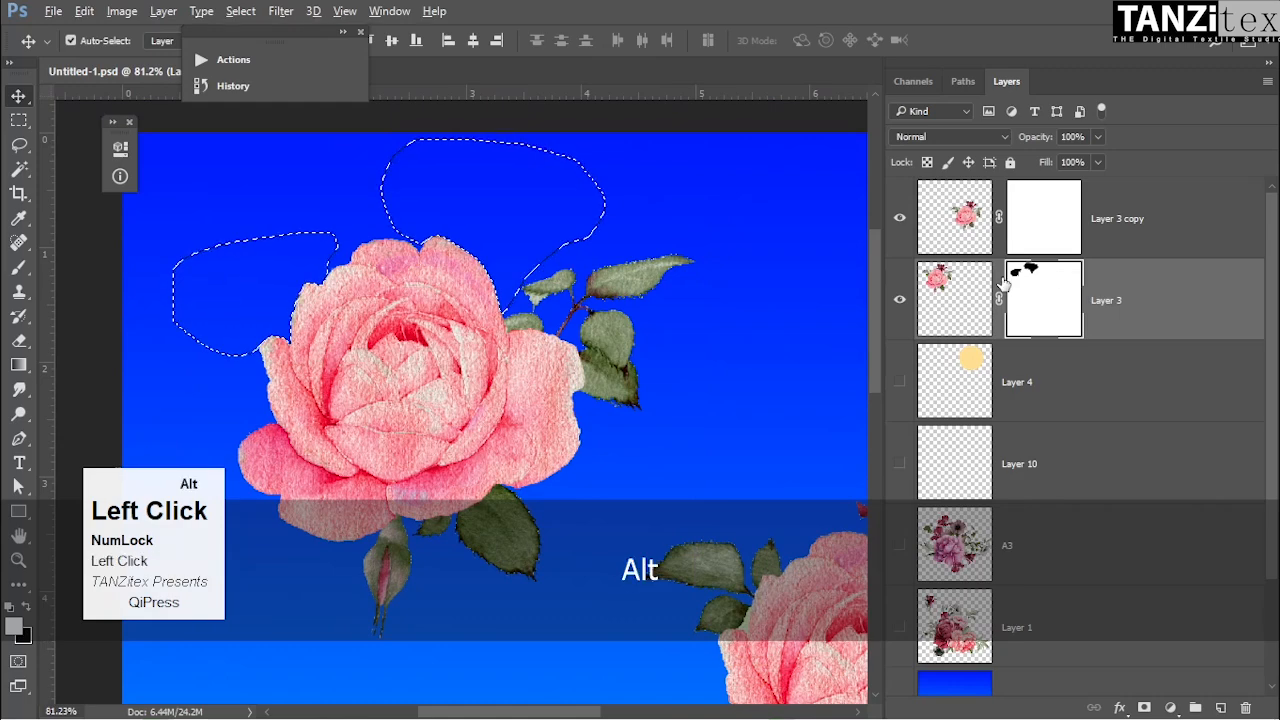
Try revealing the masked-out areas by filling the selection on Layer 3's mask with white, undo the fill, and deselect.
key("alt+BackSpace")
left_click_drag(352, 415, 441, 329)
key("ctrl+alt+z")
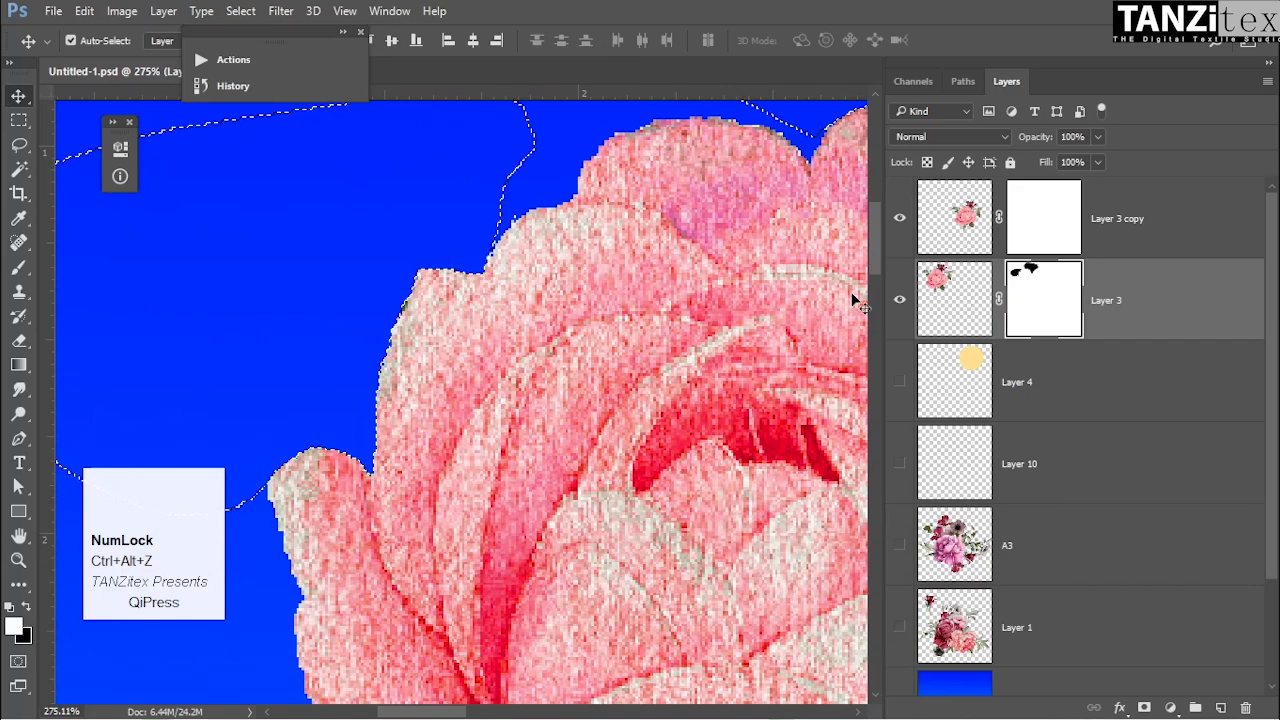
left_click(566, 316, "ctrl")
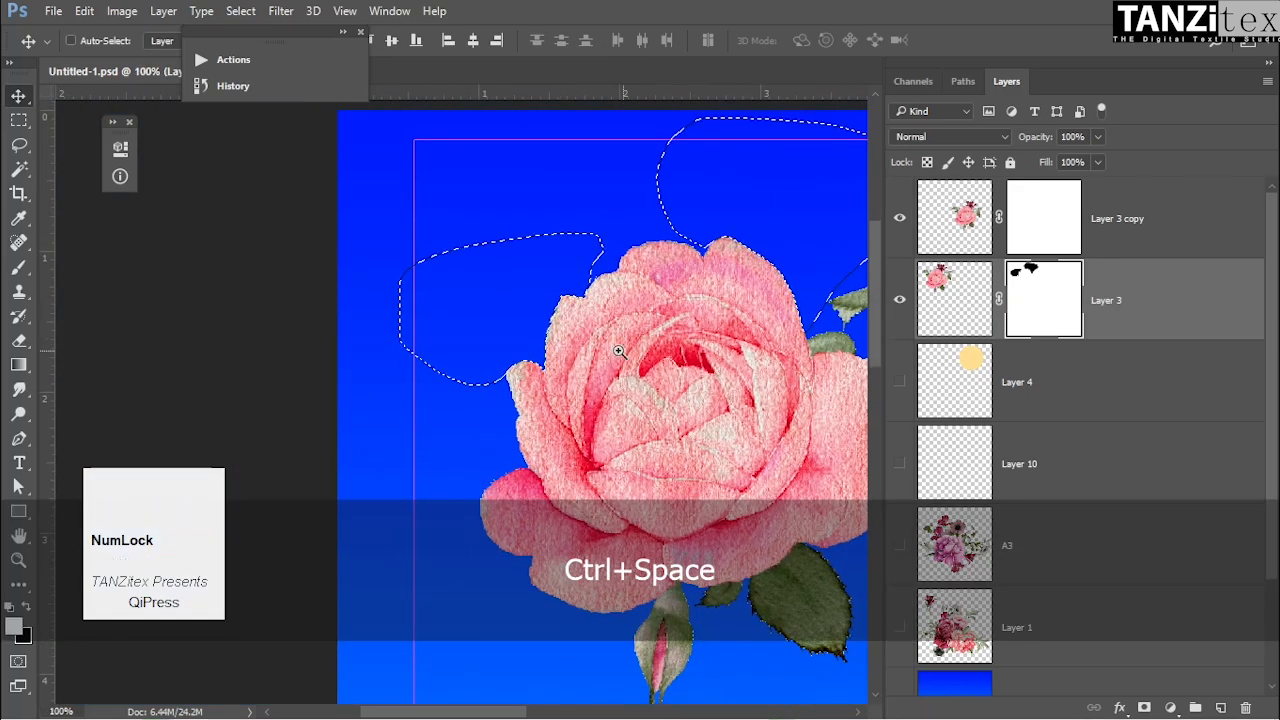
key("ctrl+d")
left_click_drag(600, 349, 533, 295)
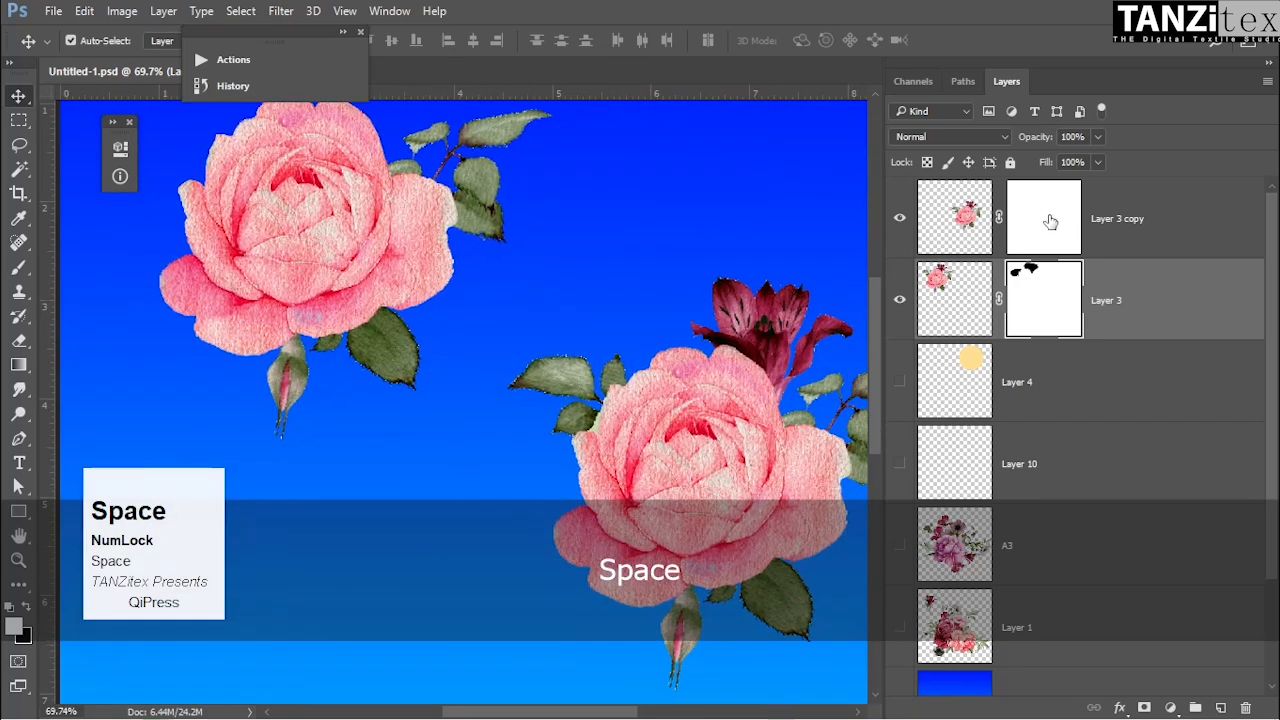
Delete the layer mask from Layer 3 copy.
left_click(1138, 220)
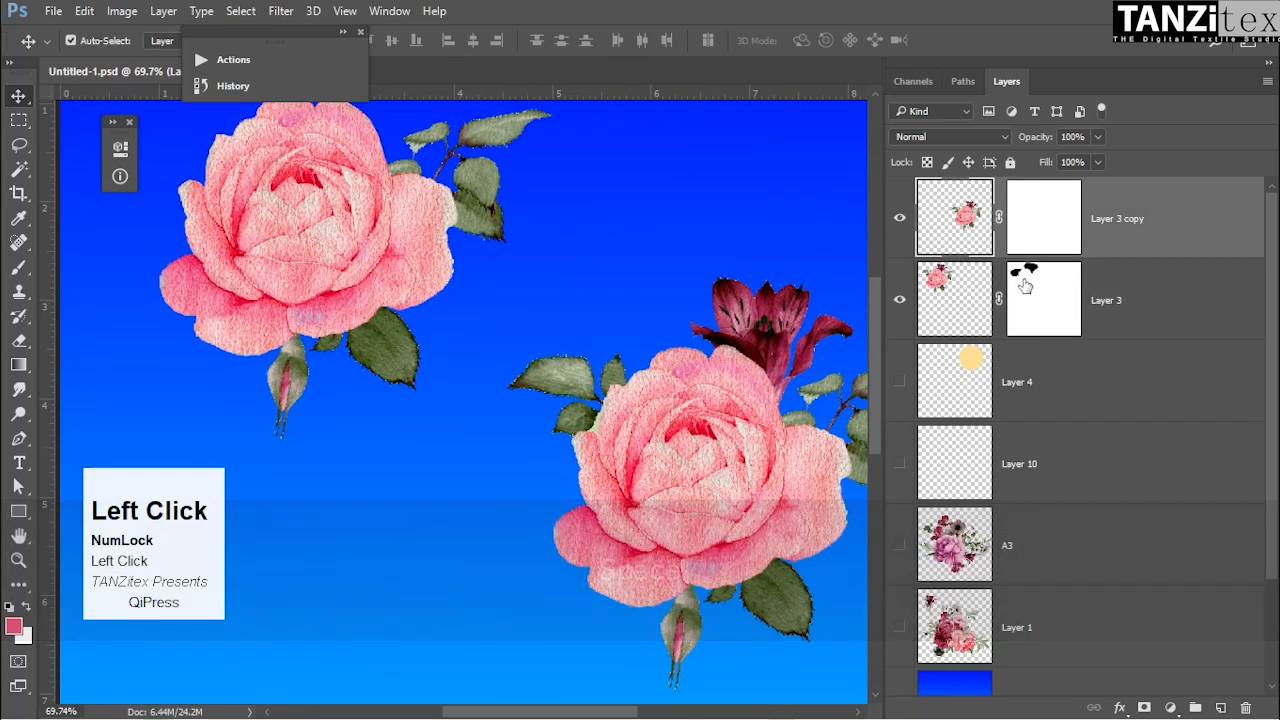
left_click(1040, 216)
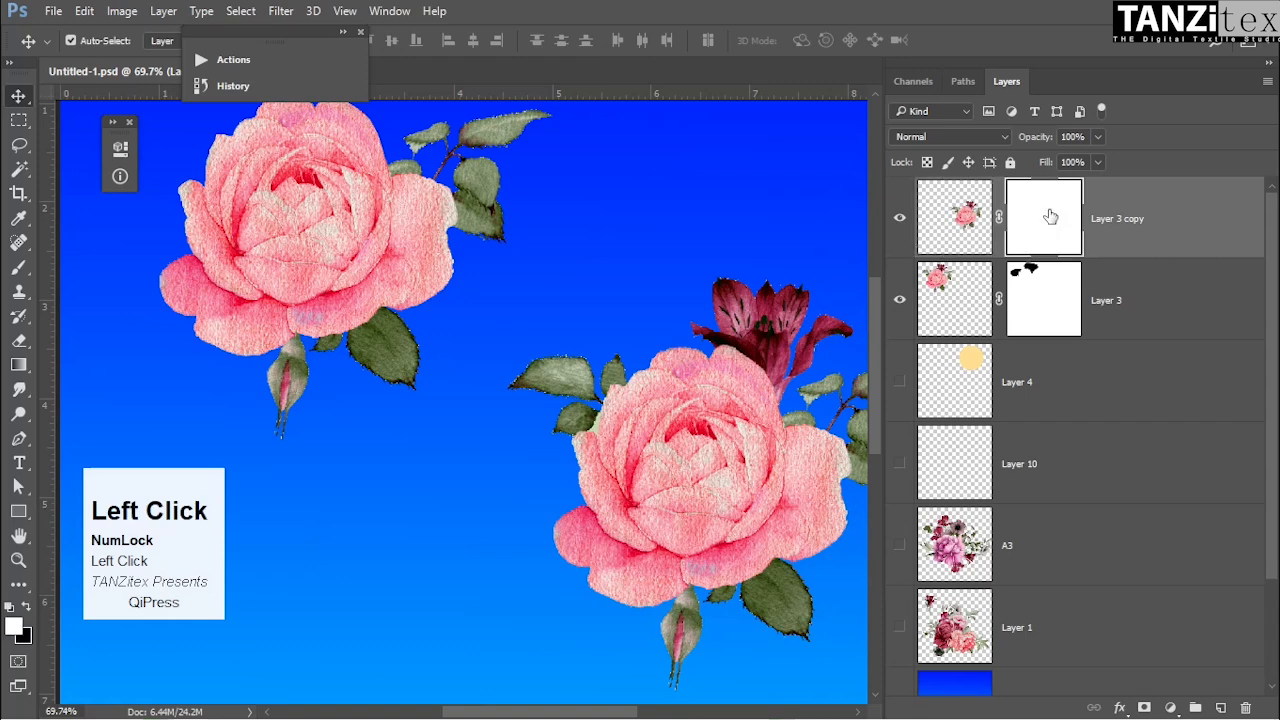
right_click(1050, 217)
left_click(1124, 251)
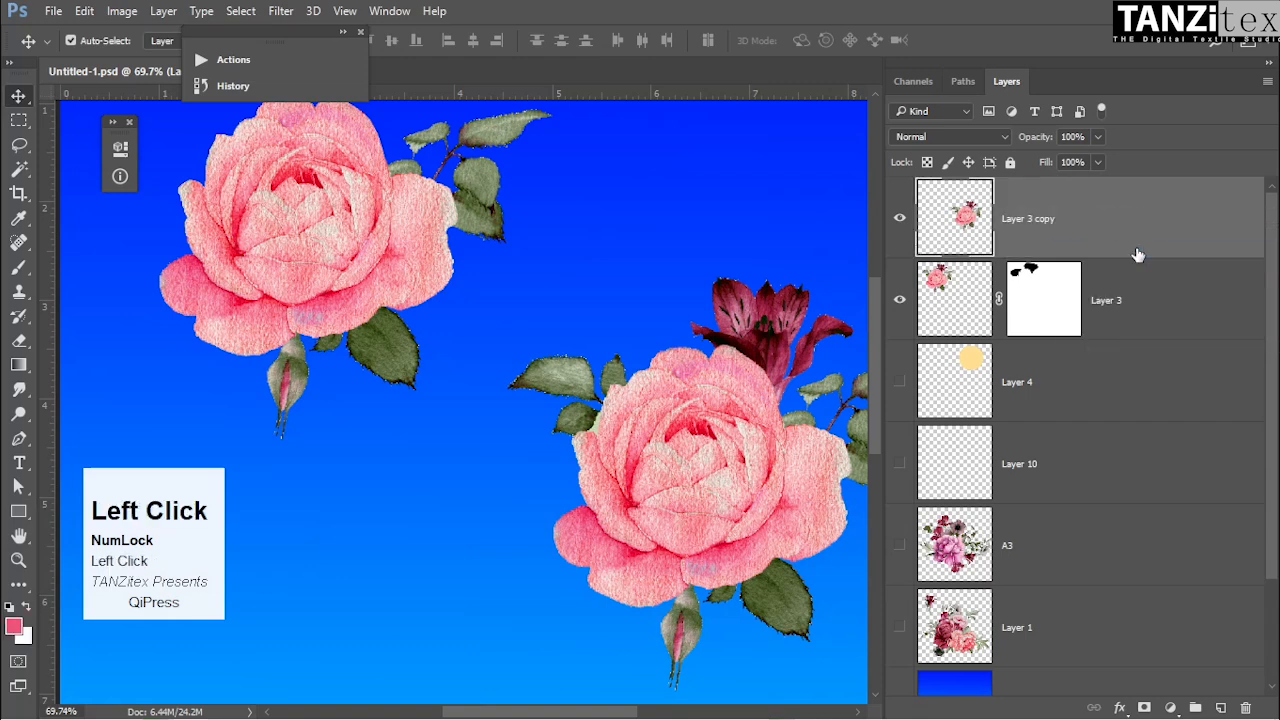
Trace the upper-left petal edge of the Layer 3 copy rose, where it meets the leaves, with the Pen tool.
left_click_drag(629, 429, 465, 447)
left_click_drag(349, 378, 380, 375)
left_click_drag(298, 380, 478, 413)
key("p")
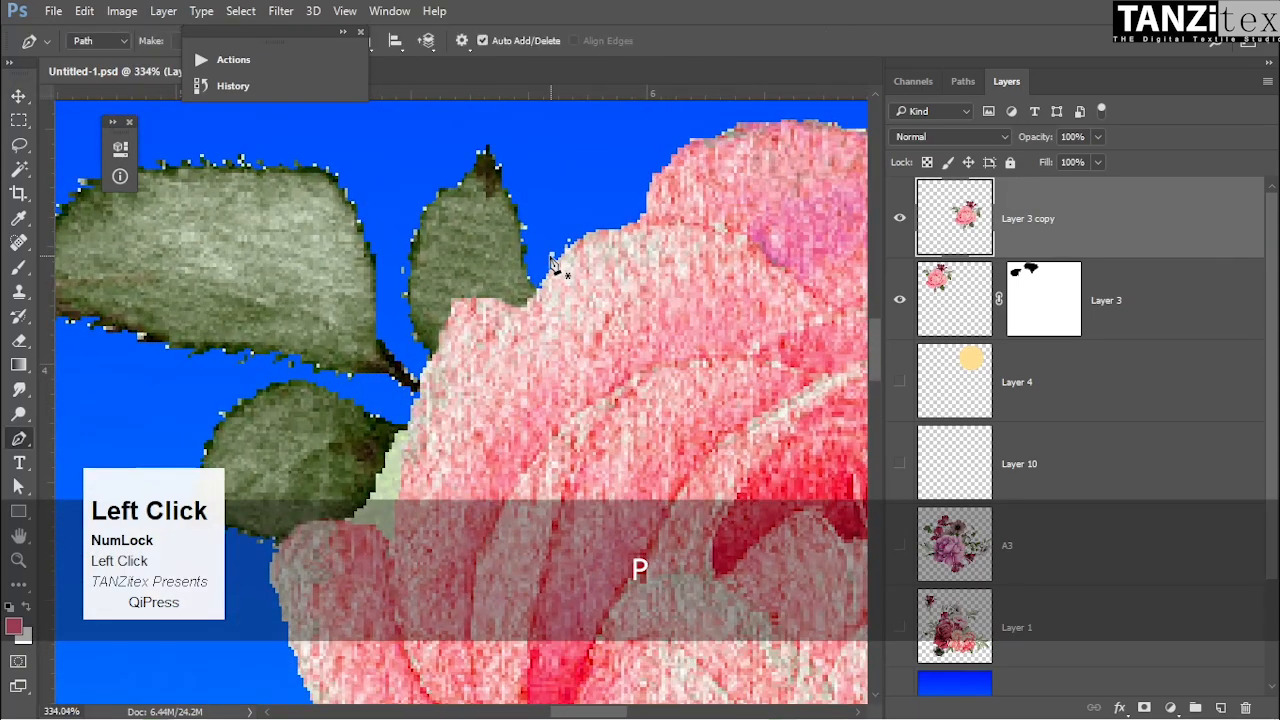
left_click(528, 311)
mouse_move(452, 304)
left_mouse_down()
mouse_move(416, 313)
mouse_move(454, 326)
left_mouse_up()
left_click_drag(421, 386, 421, 402)
left_click_drag(387, 553, 371, 396)
left_click(361, 438)
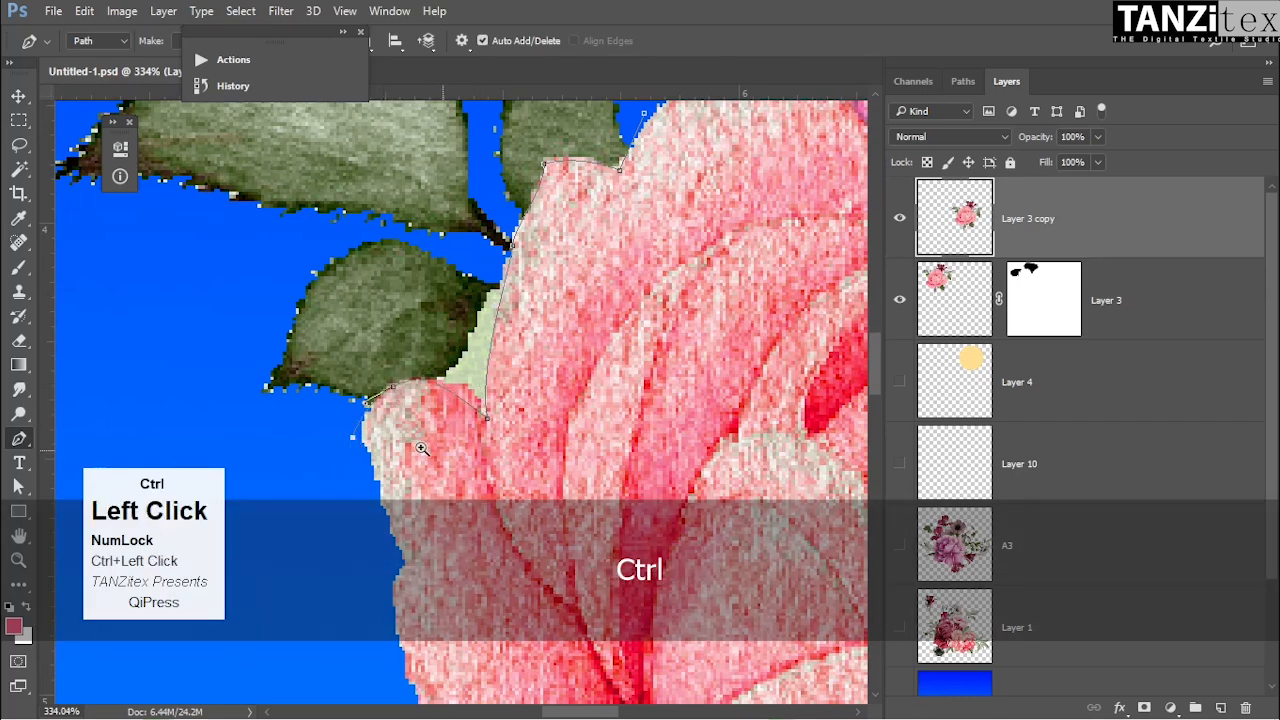
Continue the path in a wide loop around the three leaves beside the rose and close it at the petal edge.
left_click_drag(450, 450, 350, 455)
left_click_drag(316, 461, 311, 443)
left_click_drag(320, 327, 347, 272)
left_click_drag(415, 228, 521, 227)
left_click_drag(520, 261, 528, 386)
left_click(515, 367)
Try creating a vector mask on Layer 3 copy from the leaf path, and undo it.
right_click(496, 338)
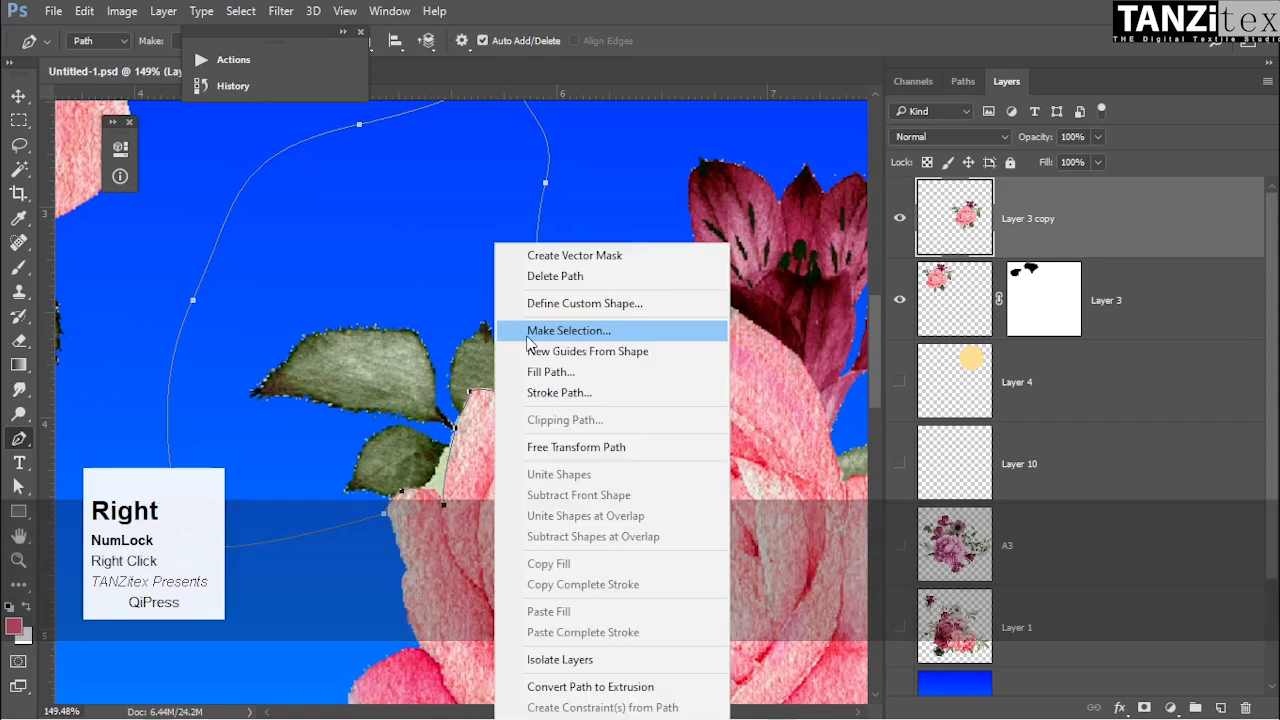
left_click(639, 254)
key("ctrl+space")
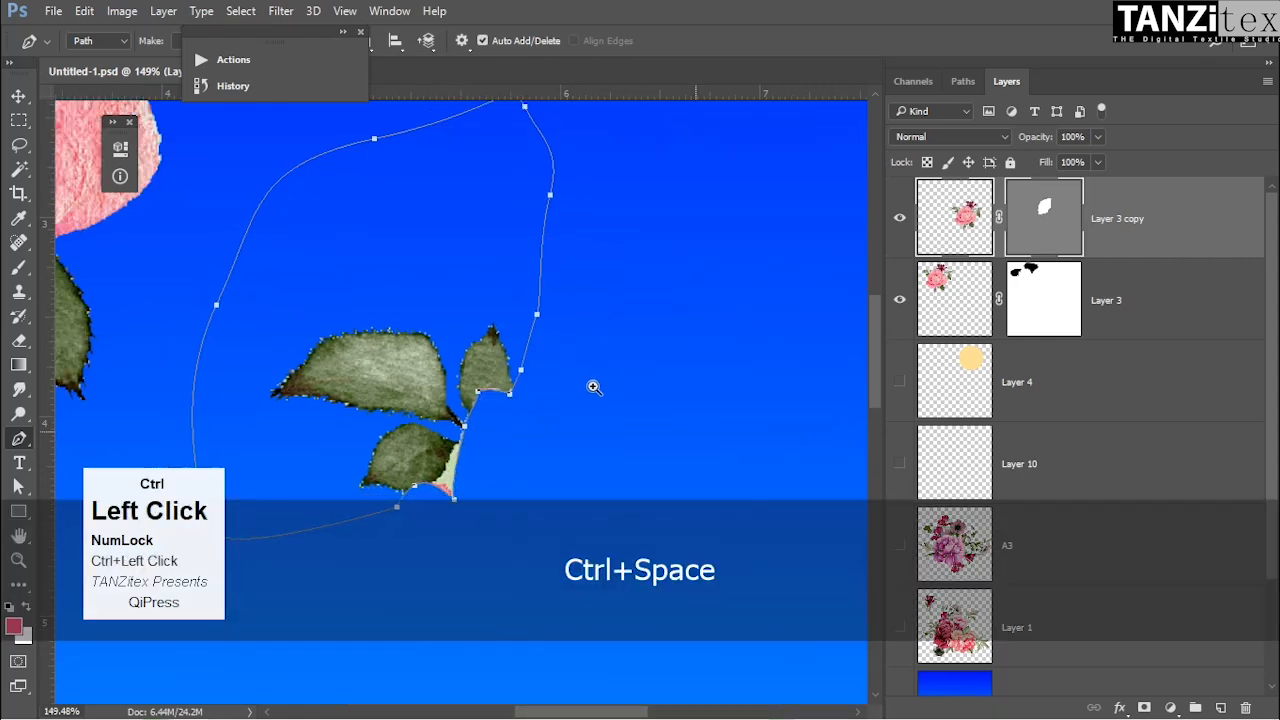
left_click_drag(594, 387, 564, 394)
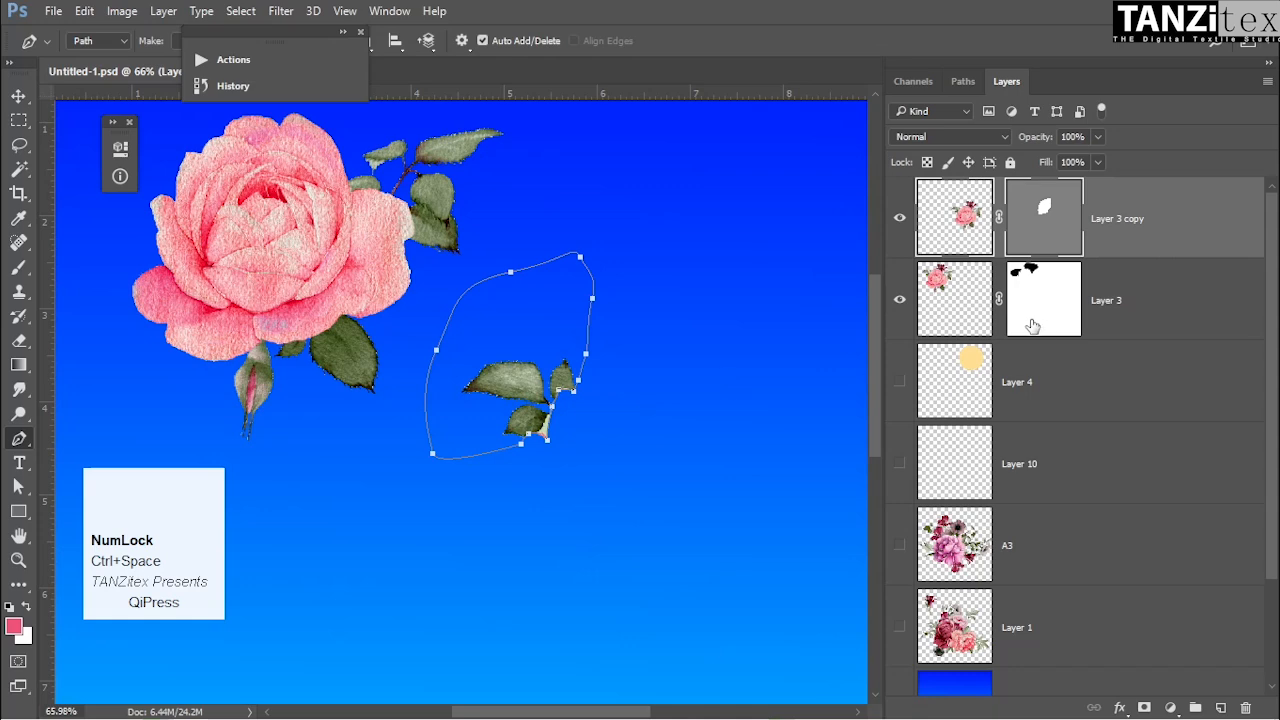
key("ctrl+alt+z")
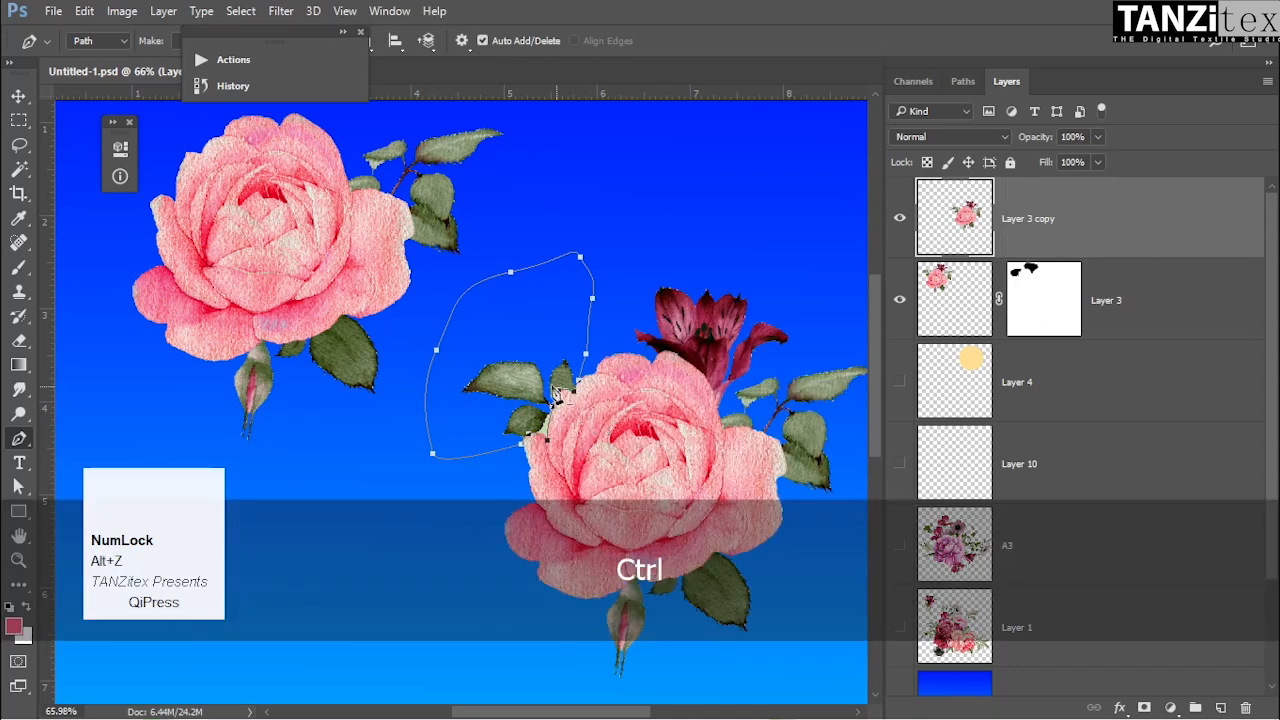
Select Layer 3 copy and create a vector mask on it from the closed path around the leaves.
left_click(1027, 287)
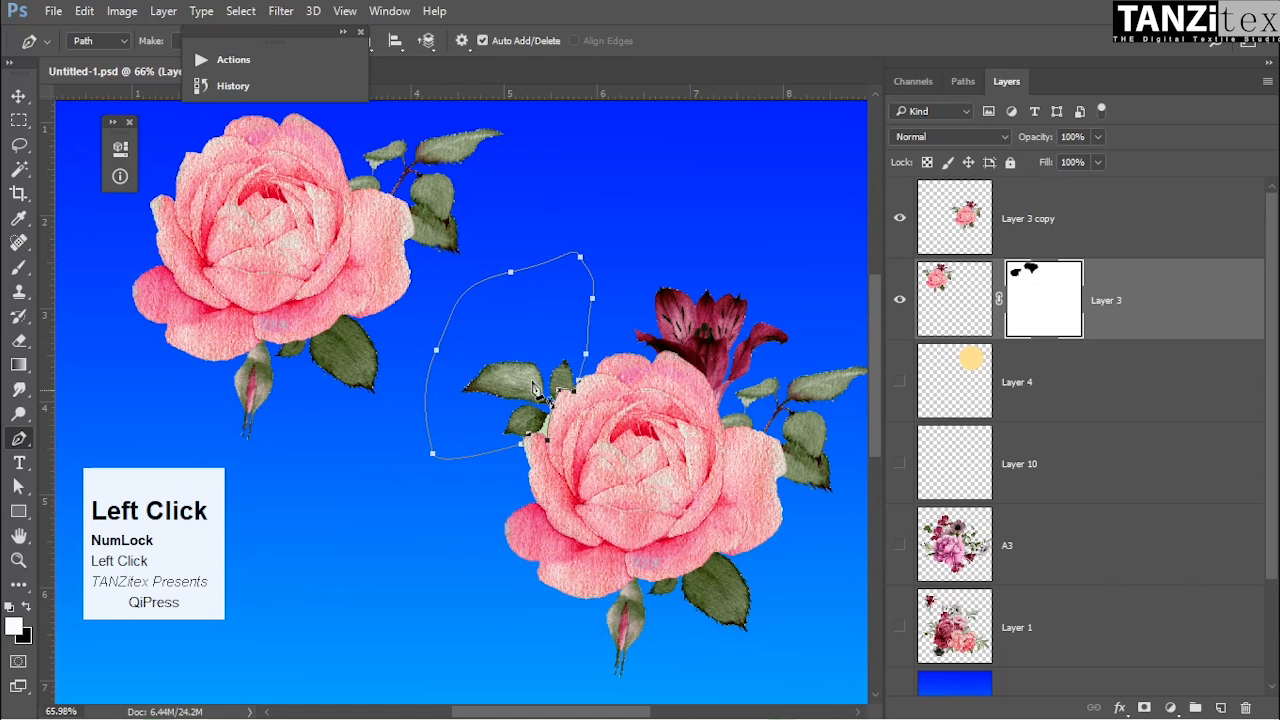
left_click(1068, 219)
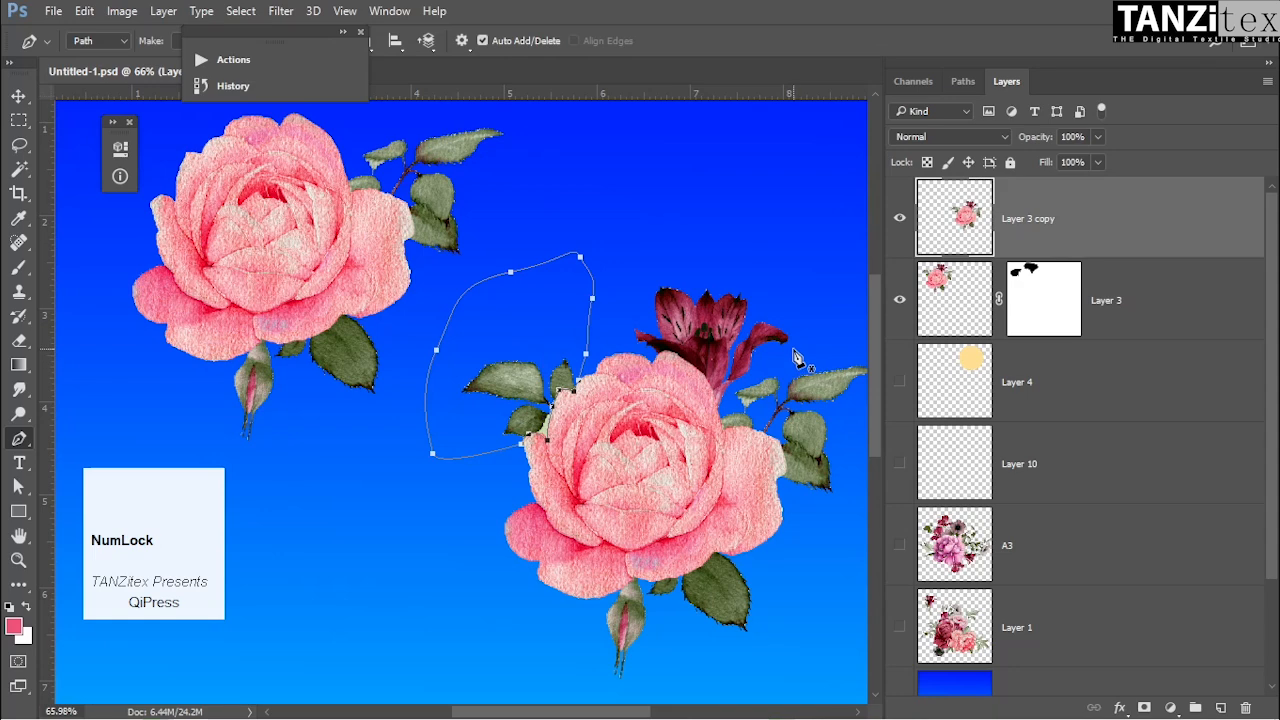
key("alt")
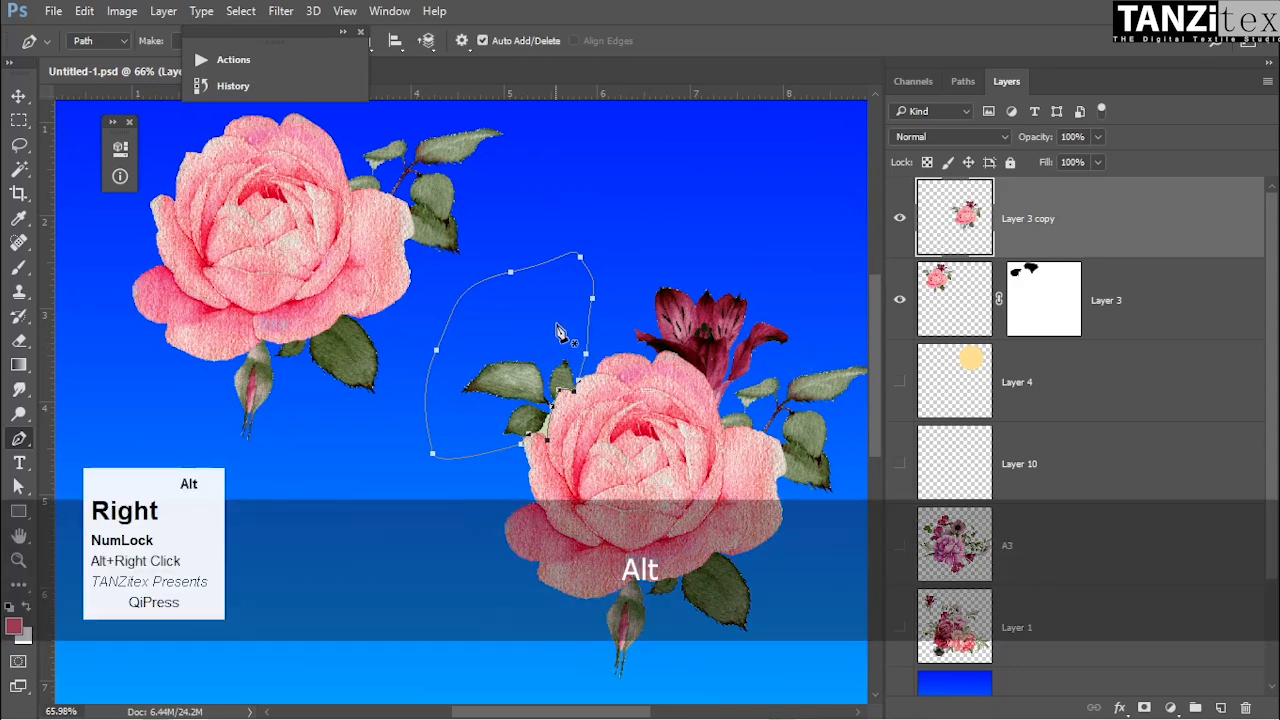
right_click(562, 370)
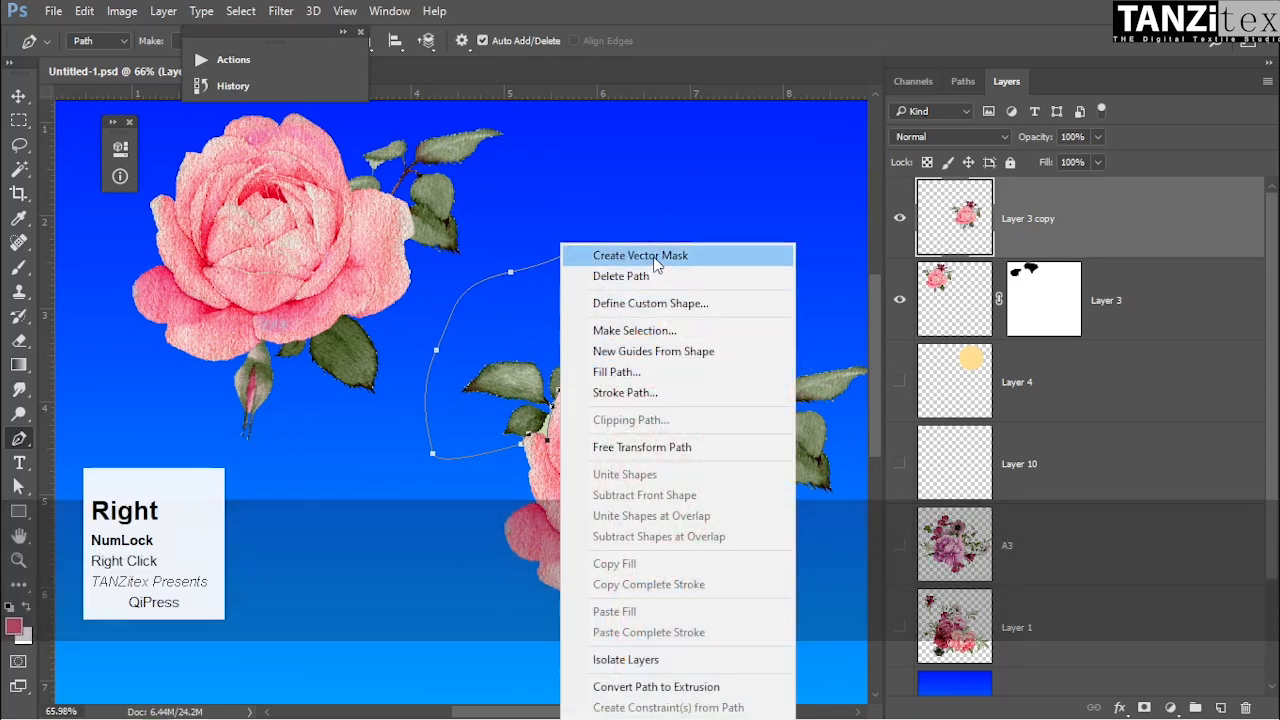
left_click(657, 255)
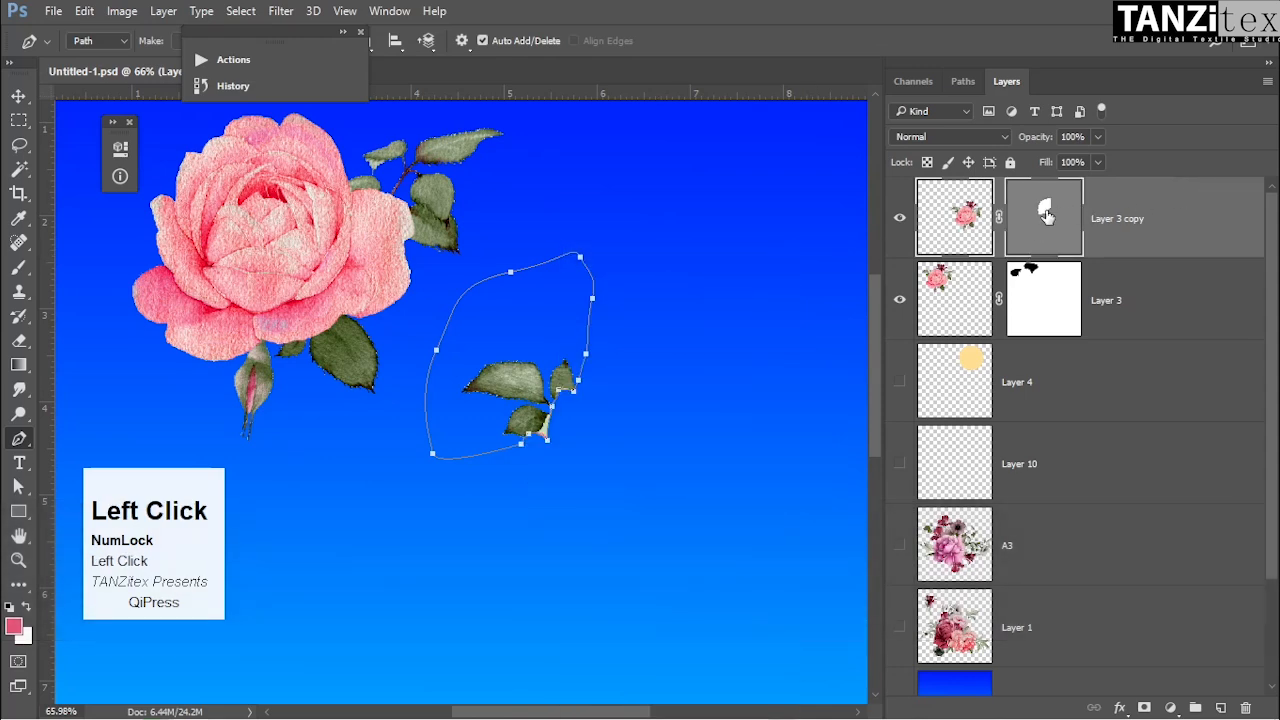
Apply Invert to Layer 3 copy with its leaf-shaped vector mask in place.
key("alt")
key("ctrl")
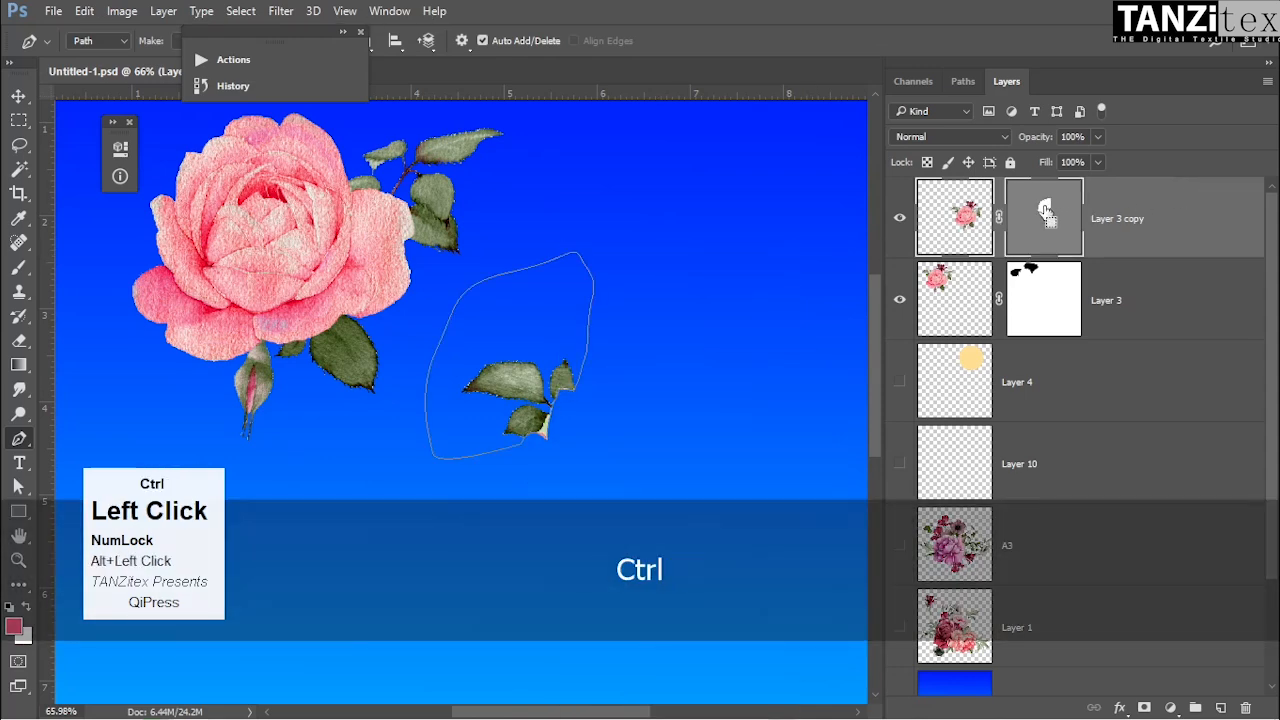
key("ctrl+i")
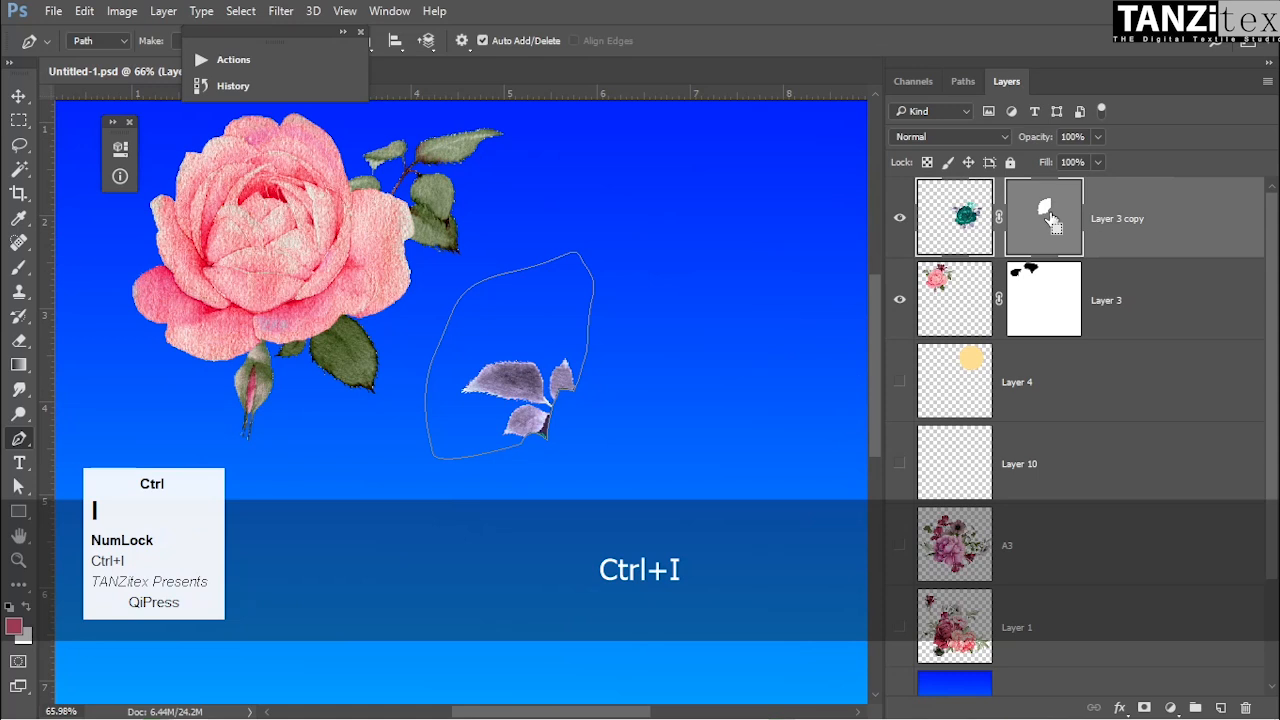
Undo the Invert, the leaf-shaped vector mask and the pen path around the leaves on Layer 3 copy.
key("ctrl+alt+z")
key("ctrl+alt+z")
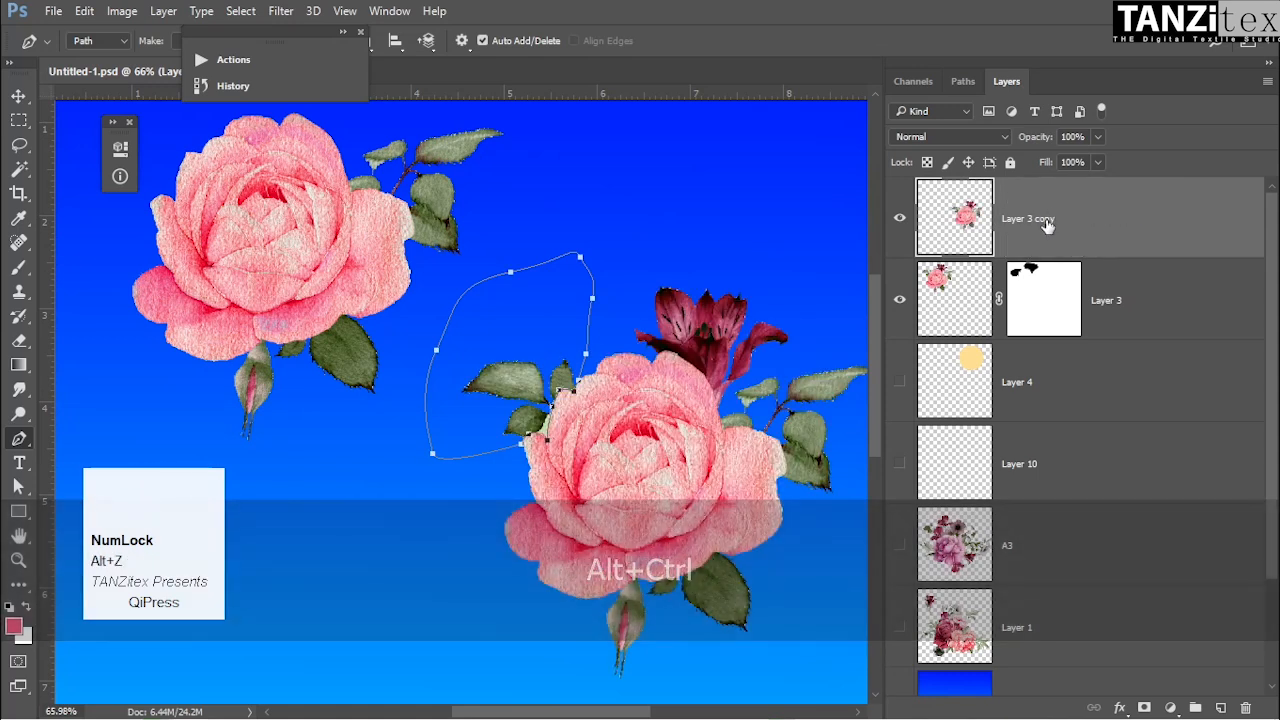
key("ctrl+alt+z")
key("ctrl+alt+z")
key("ctrl+alt+z")
key("ctrl+alt+z")
key("ctrl+alt+z")
key("ctrl+alt+z")
key("ctrl+alt+z")
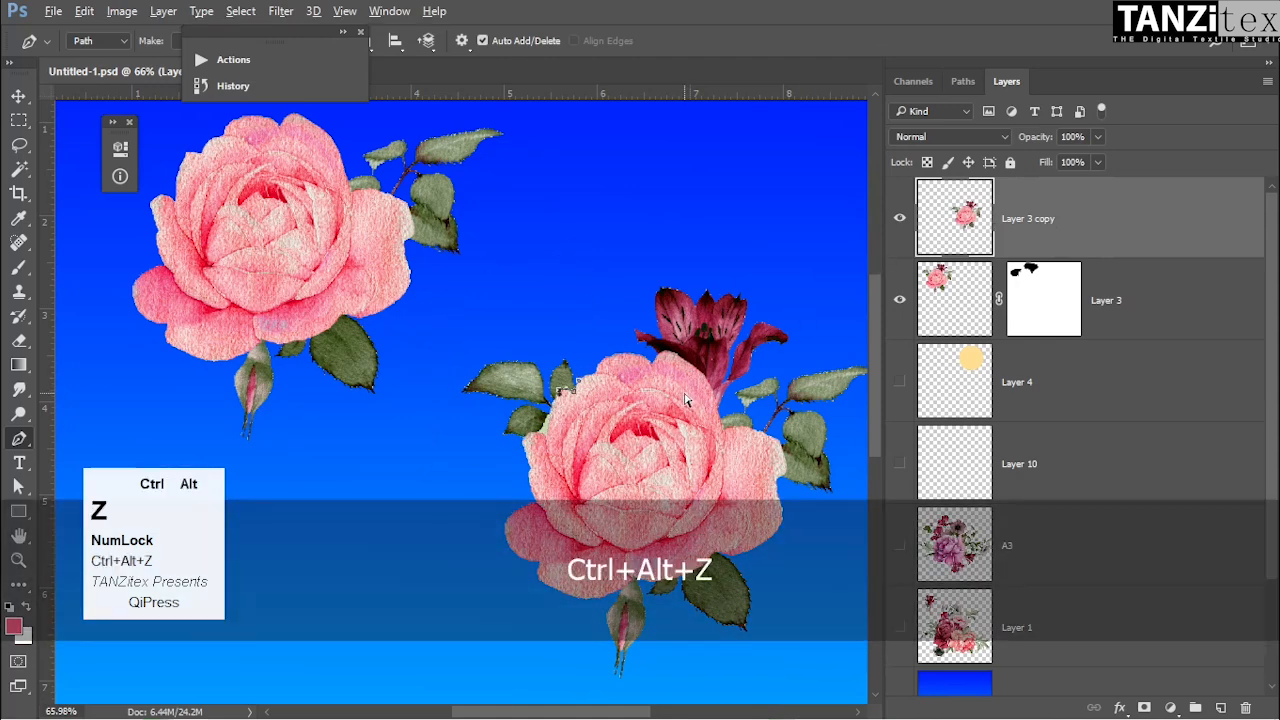
key("ctrl+alt+z")
Clear the stray path and the active selection, and delete the blank layer mask from Layer 3 copy.
left_click_drag(575, 393, 619, 427)
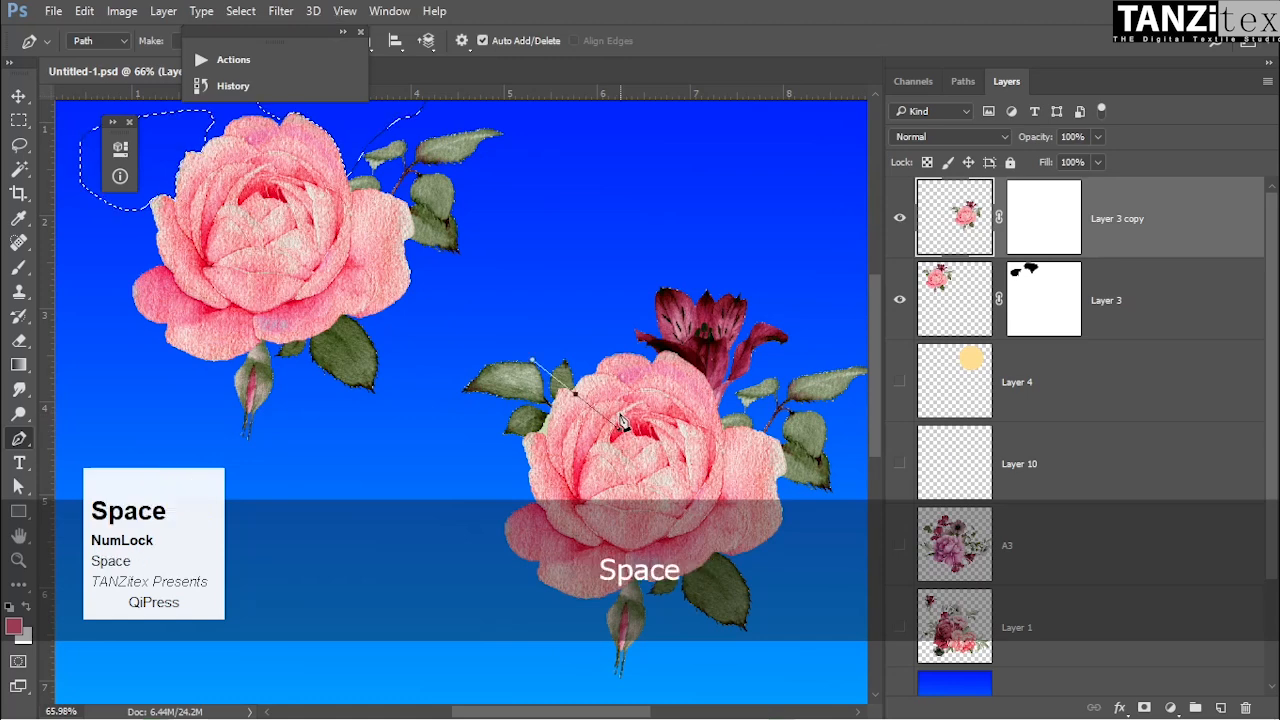
key("Delete")
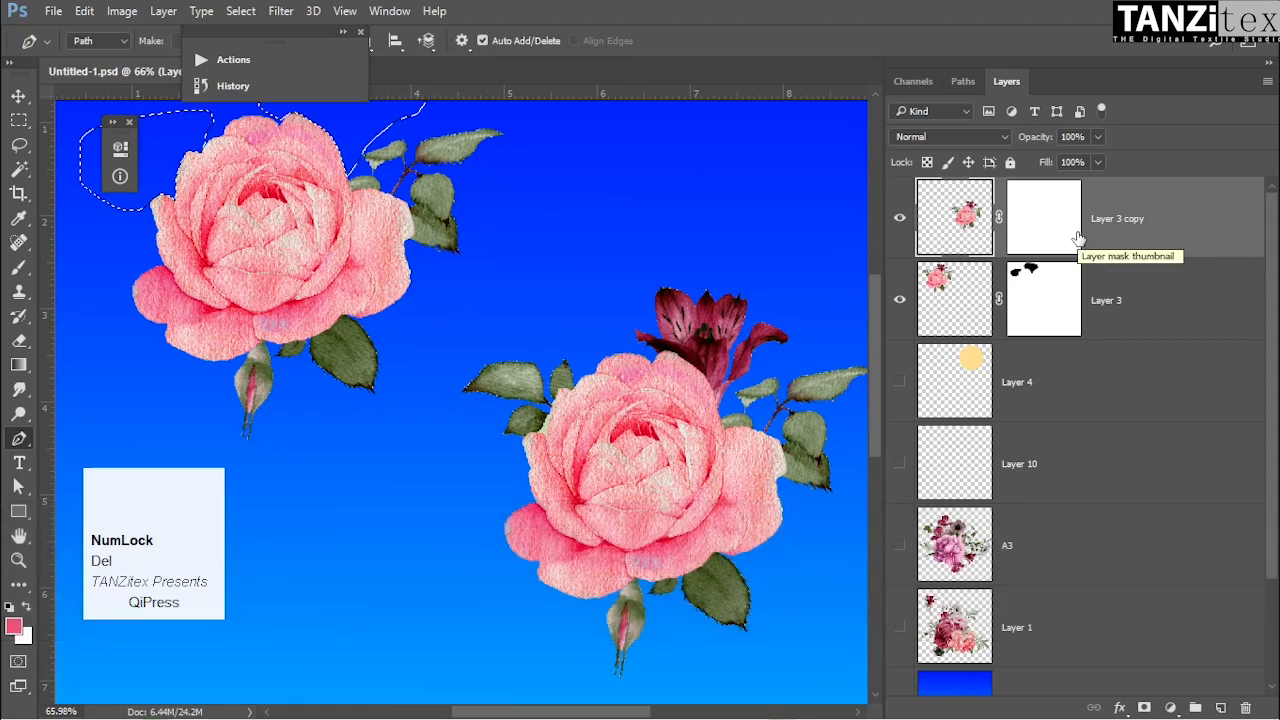
key("ctrl+d")
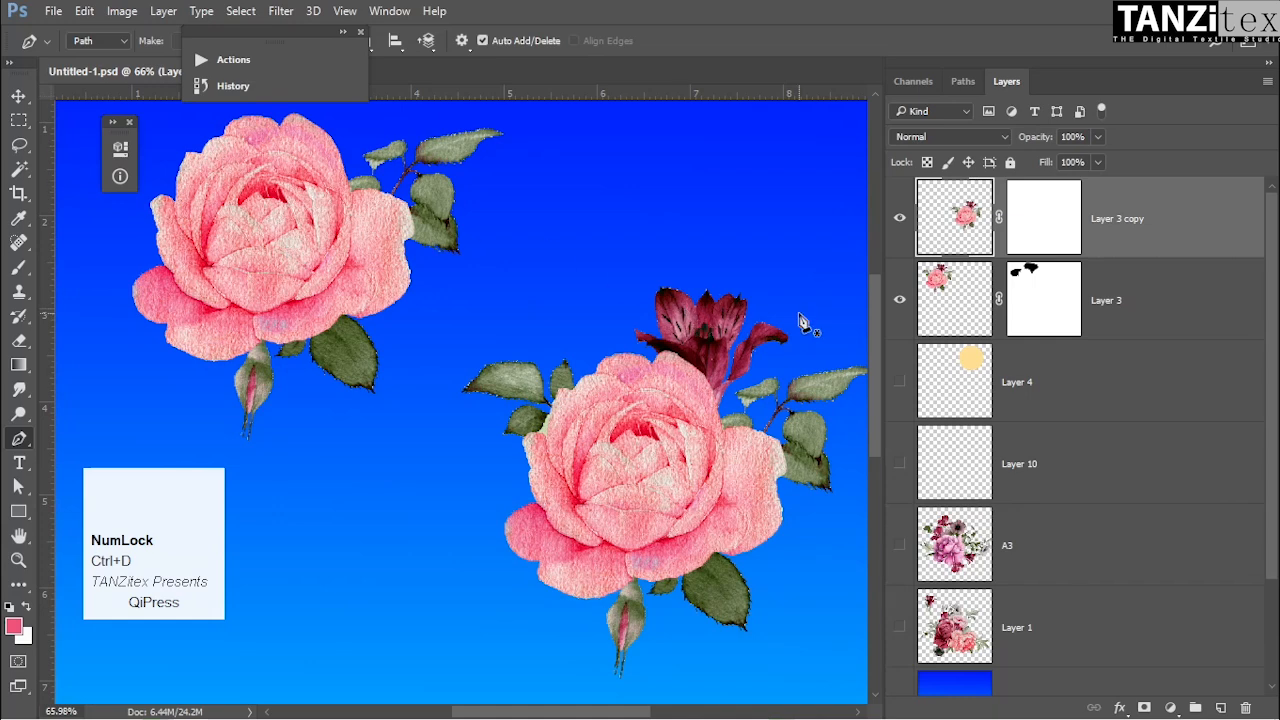
left_click(1060, 228)
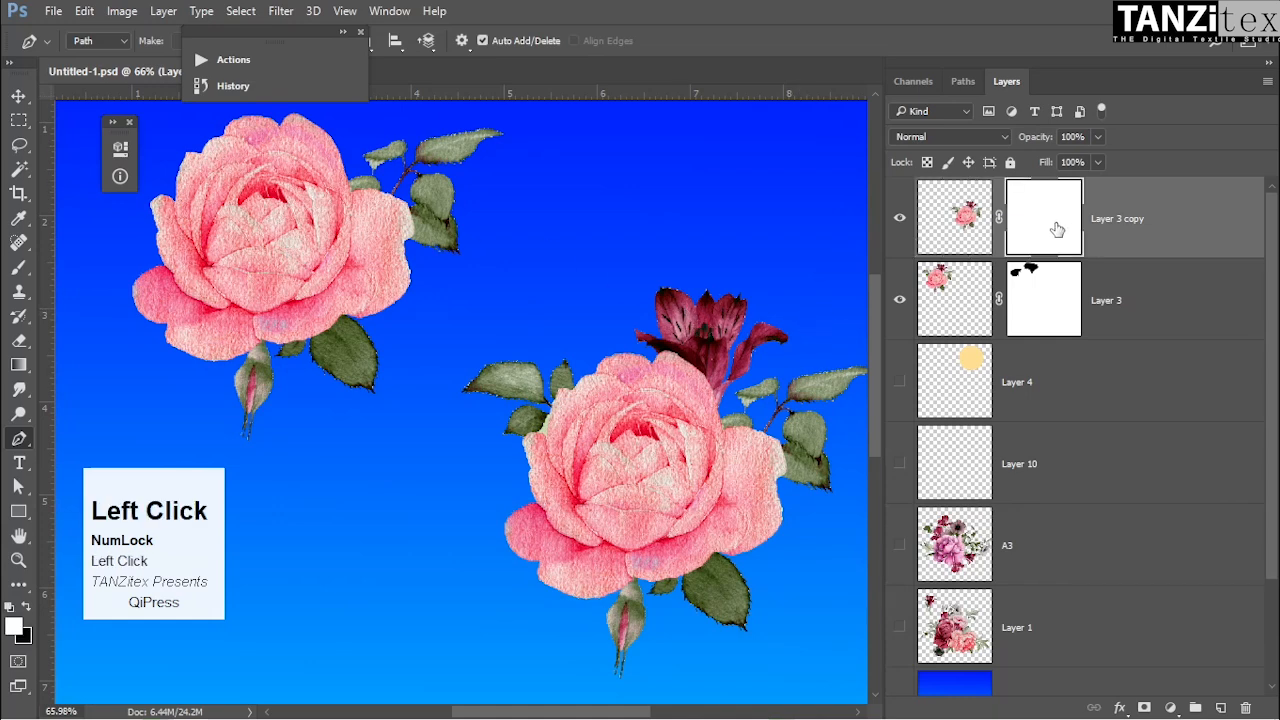
right_click(1058, 227)
left_click(1124, 263)
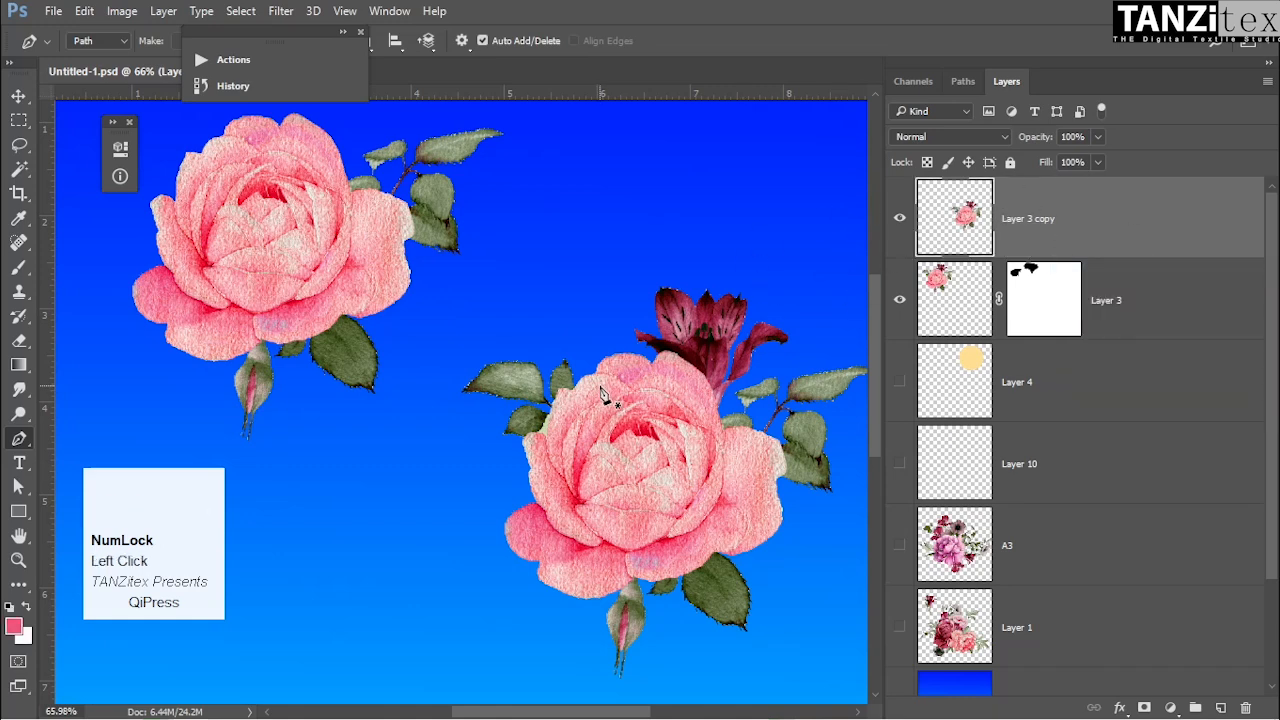
Draw a new pen path along the petal edge between the rose and the three leaves beside it.
mouse_move(580, 401)
left_mouse_down()
mouse_move(626, 429)
mouse_move(574, 403)
left_mouse_up()
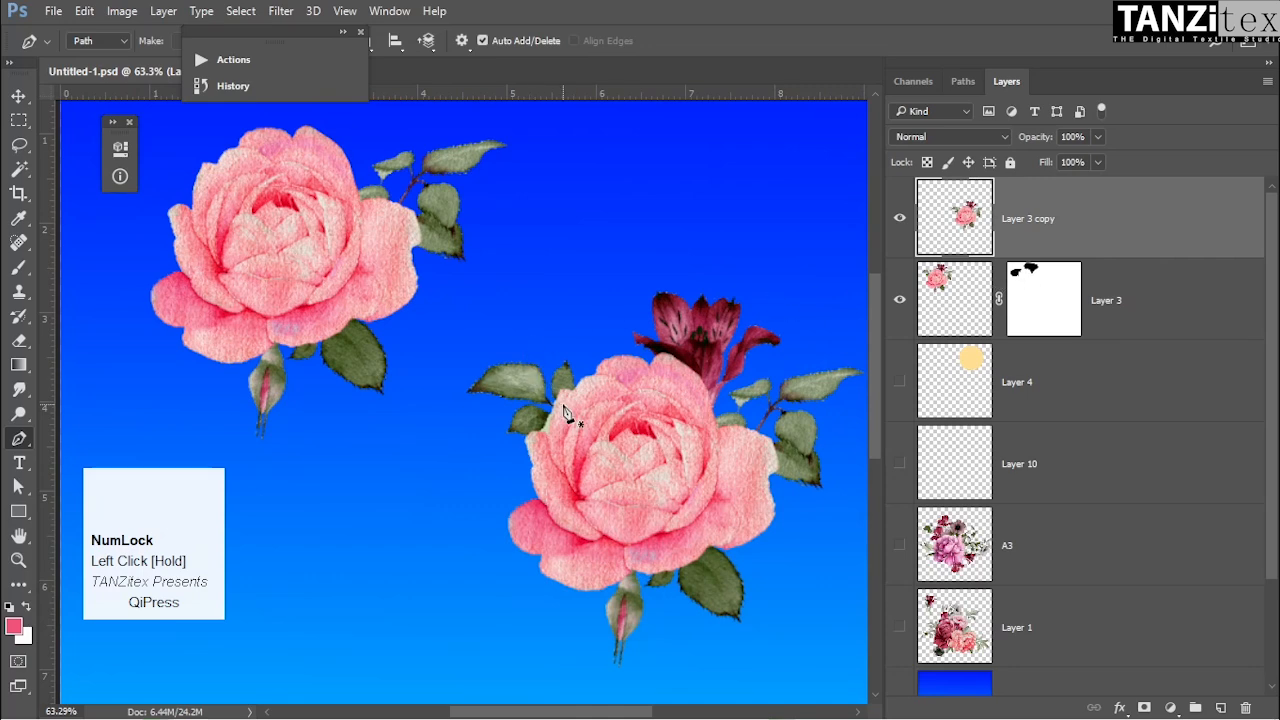
key("ctrl+space")
left_click_drag(558, 397, 658, 285)
left_click_drag(634, 357, 533, 382)
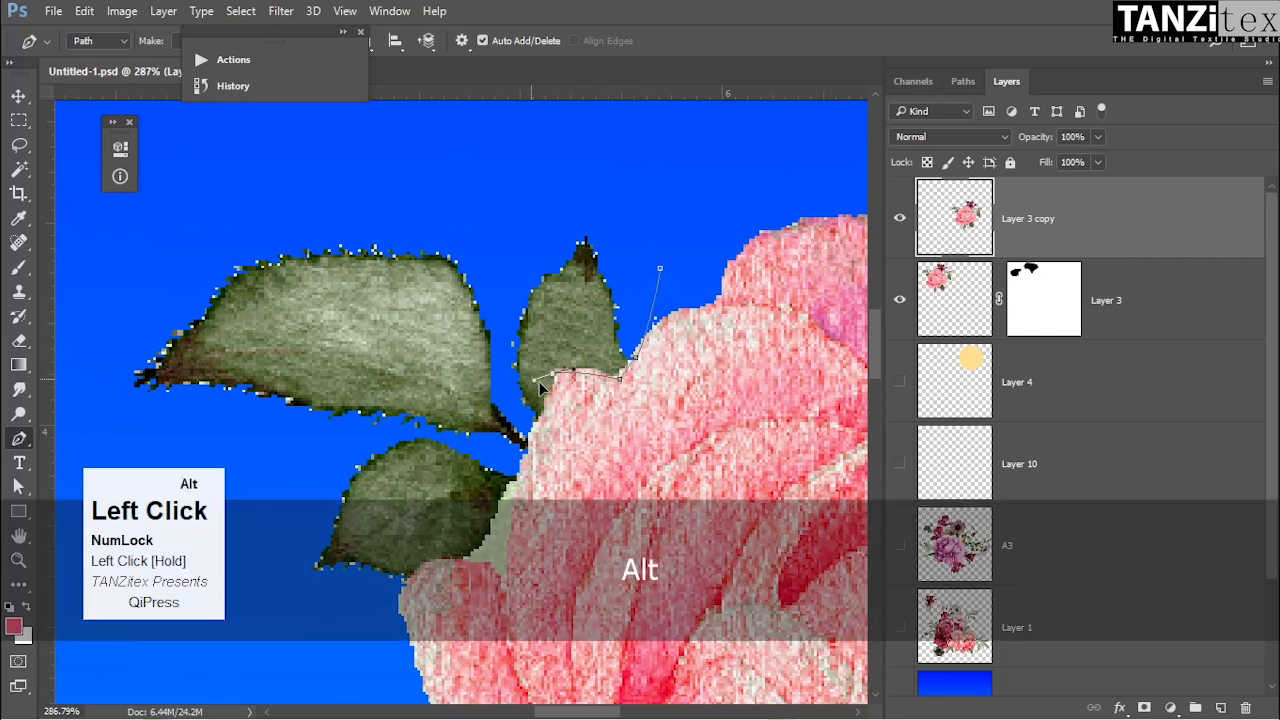
left_click_drag(510, 553, 503, 622)
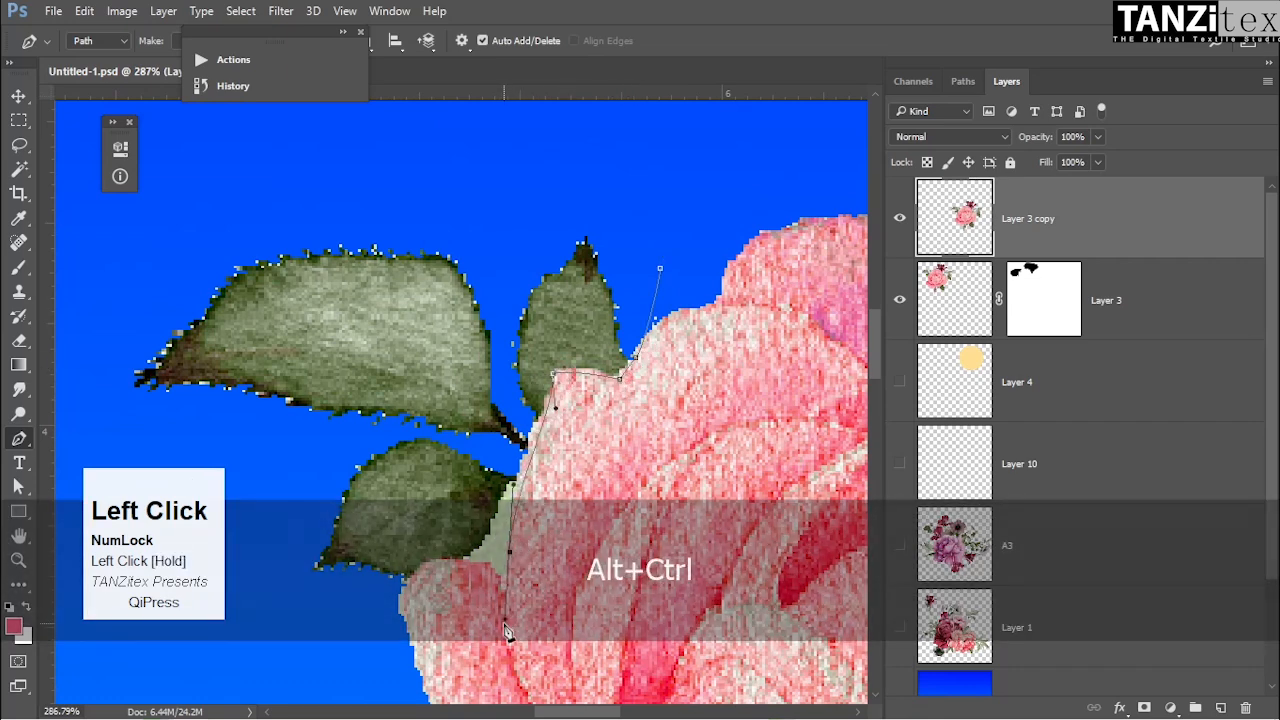
key("space")
left_click_drag(502, 572, 475, 453)
key("ctrl+z")
left_click(578, 480)
left_click(472, 537)
left_click_drag(535, 510, 491, 506)
Continue the path in a wide loop around the rose, dark flower and opposite leaves, and close it at the petal edge.
left_click_drag(505, 640, 518, 385)
left_click_drag(349, 378, 551, 544)
left_click_drag(654, 522, 715, 517)
key("space")
left_click_drag(786, 460, 593, 547)
left_click_drag(746, 499, 771, 457)
left_click_drag(808, 354, 742, 619)
left_click_drag(784, 331, 738, 252)
left_click_drag(629, 213, 512, 204)
left_click_drag(418, 213, 333, 317)
left_click_drag(331, 354, 334, 364)
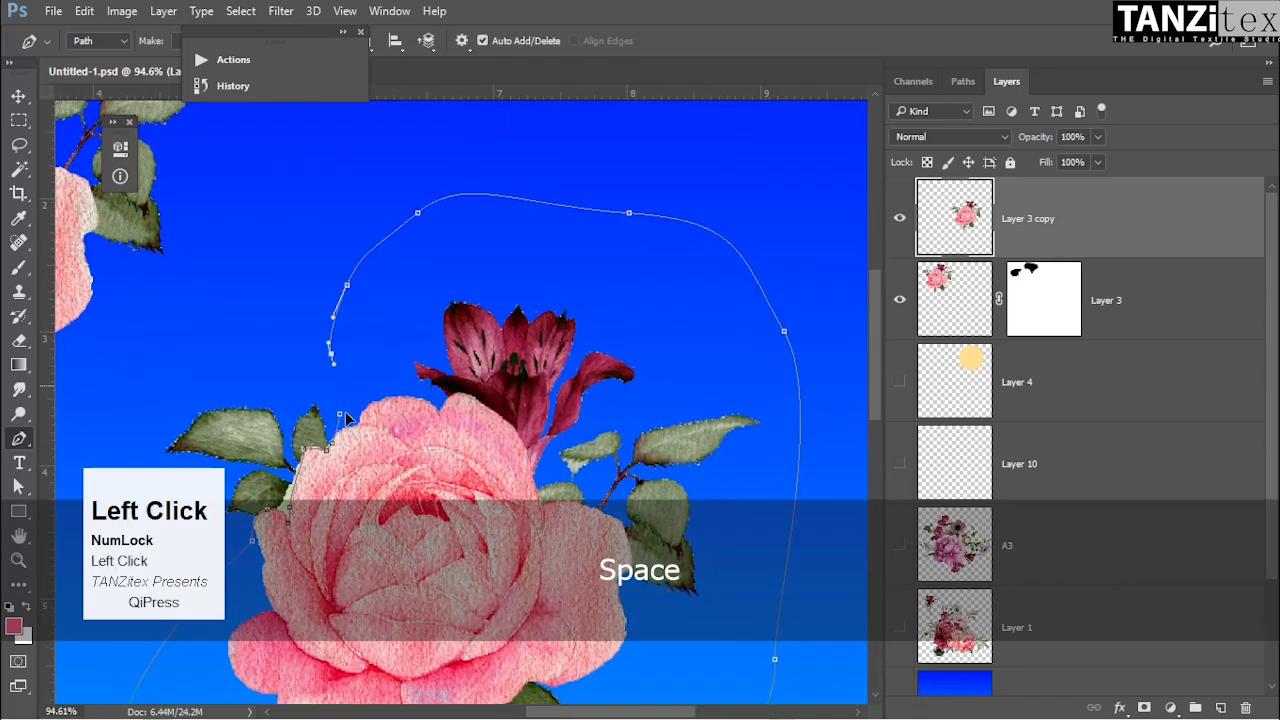
left_click(340, 414)
Create a vector mask on Layer 3 copy from the closed path around the rose and hide the path outline.
left_click_drag(534, 420, 657, 430)
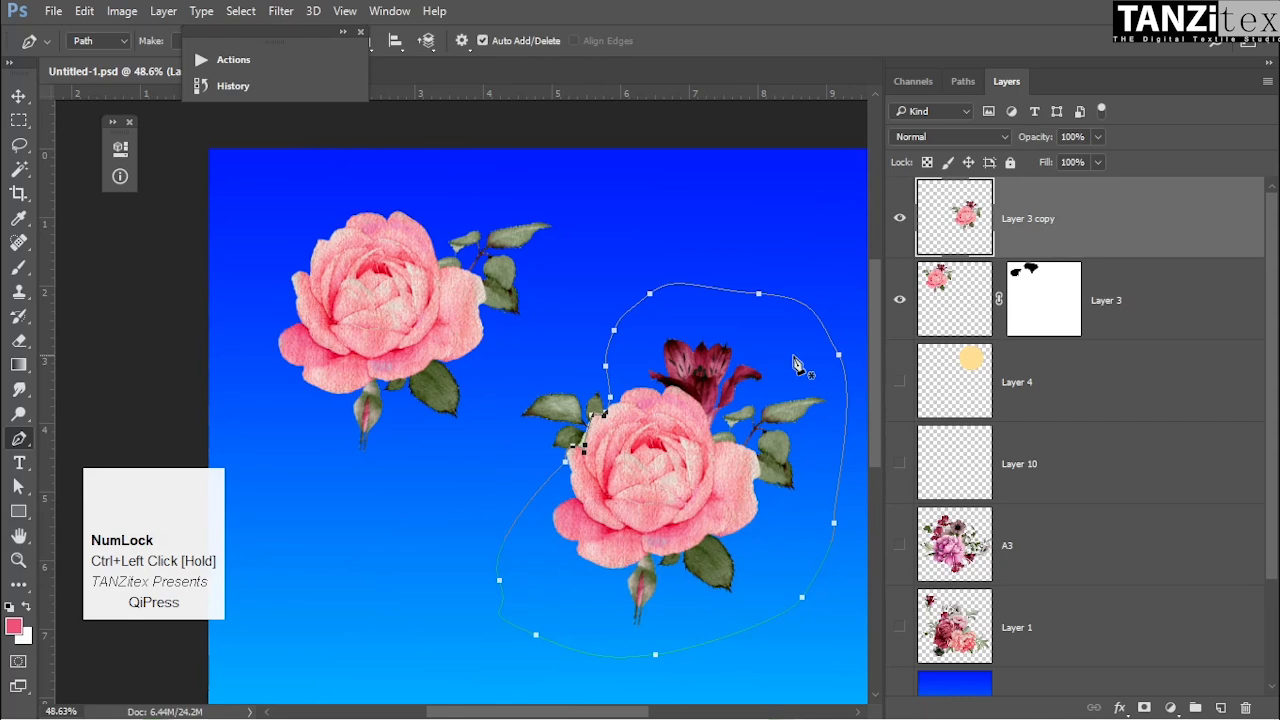
right_click(622, 324)
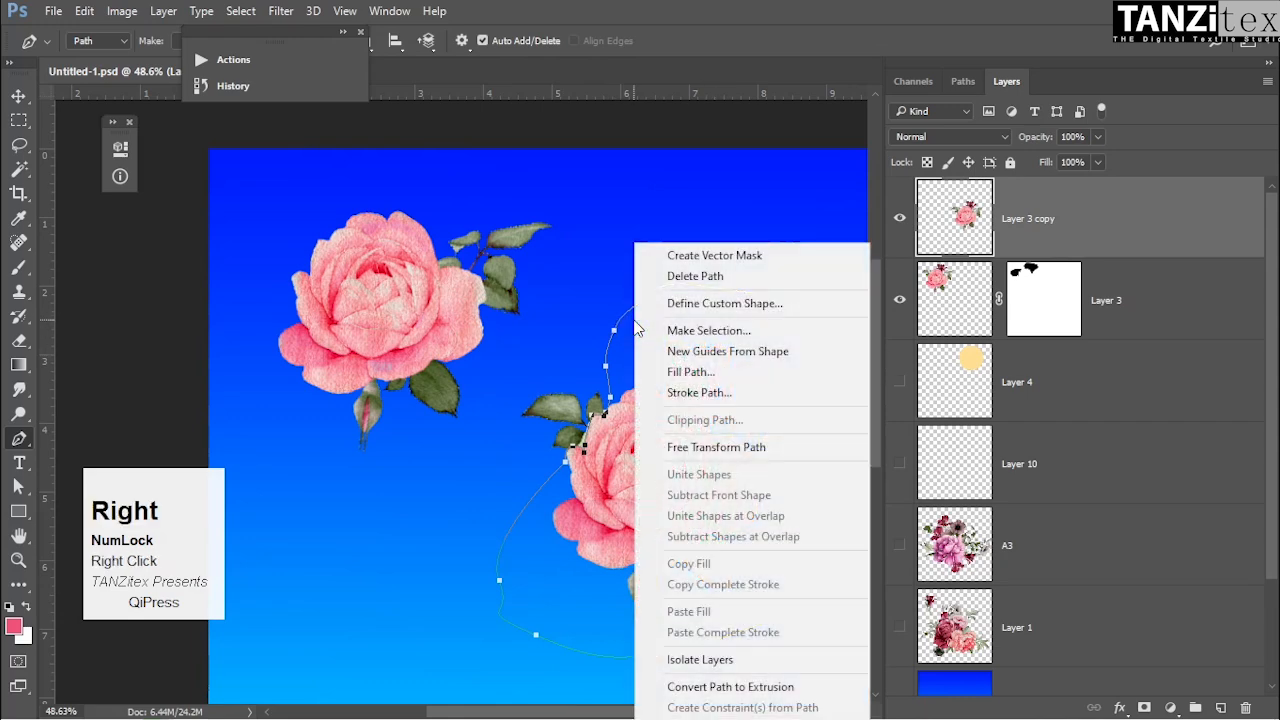
left_click(715, 255)
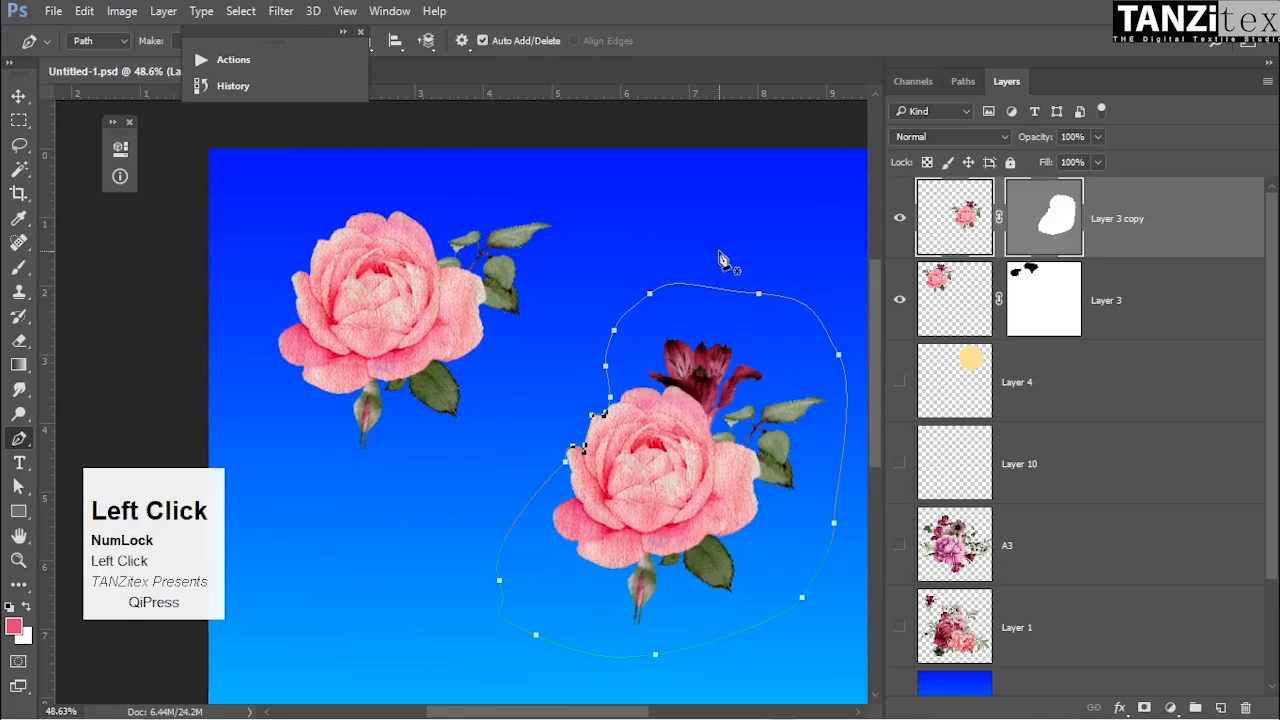
left_click_drag(609, 393, 665, 419)
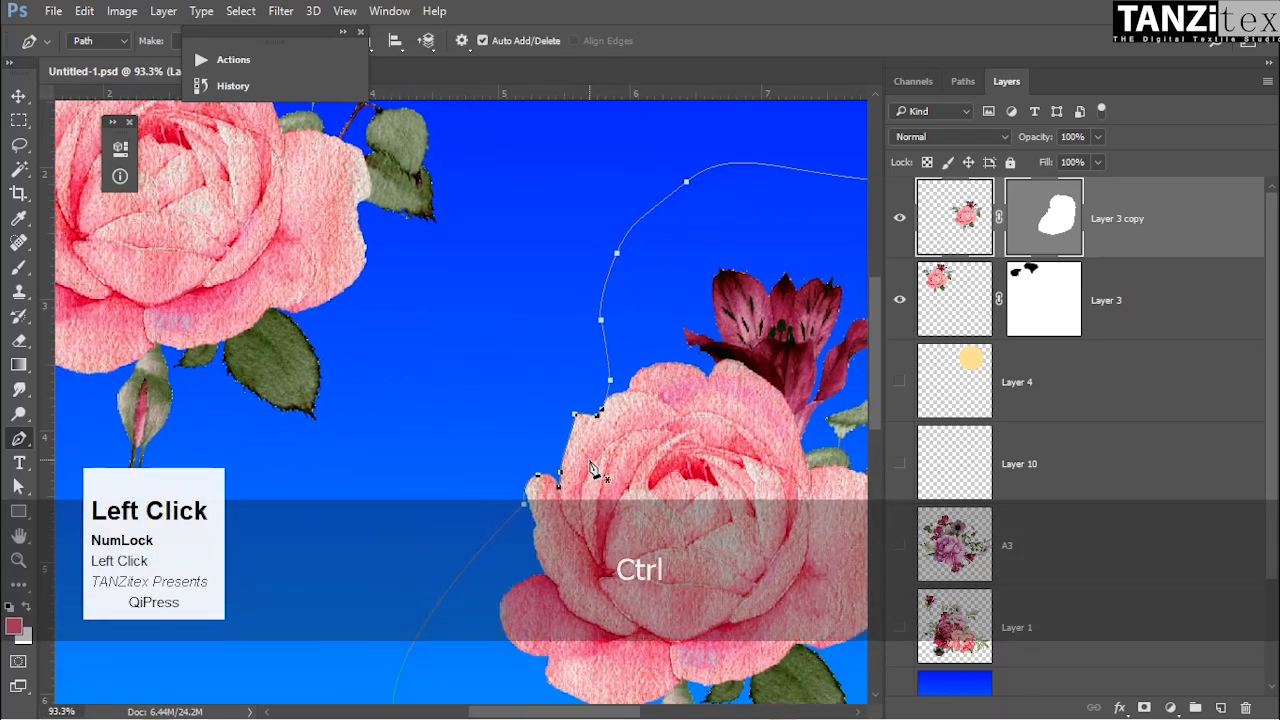
key("p")
key("Return")
key("ctrl+space")
left_click_drag(574, 443, 540, 432)
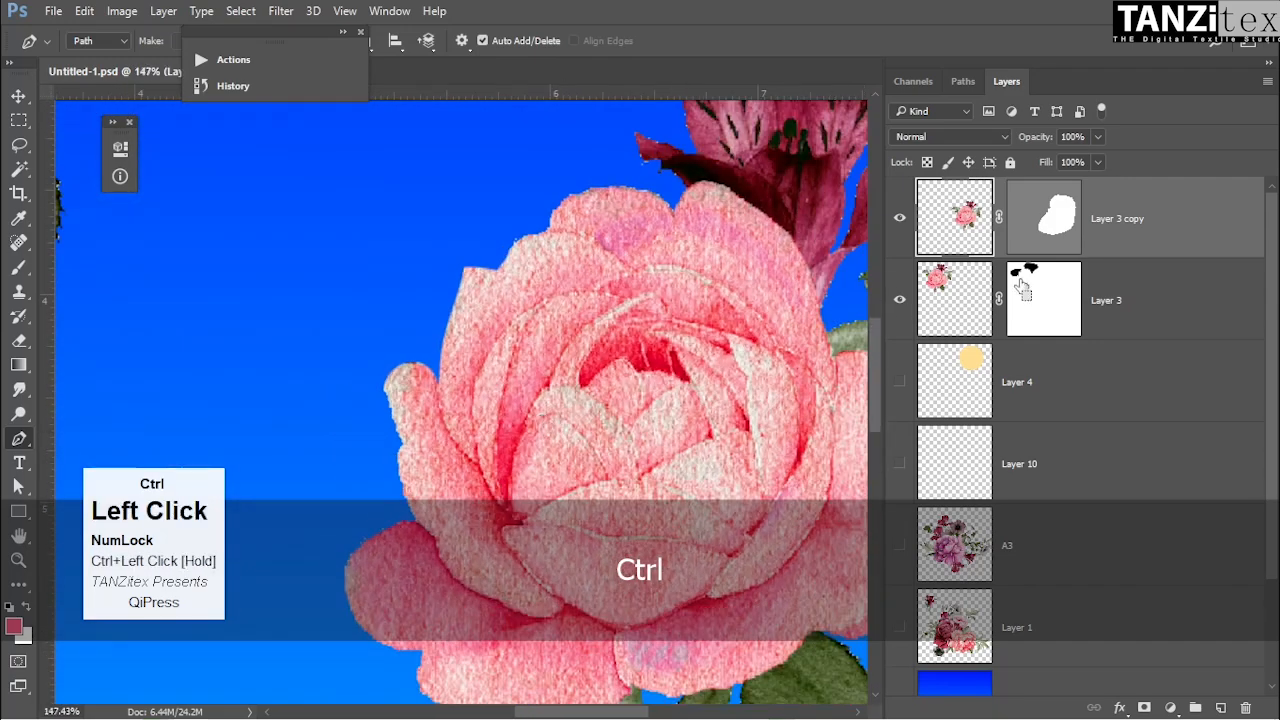
Target the vector mask of Layer 3 copy and move its upper petal-edge anchors outward past the small upright leaf.
left_click(1006, 213, "ctrl")
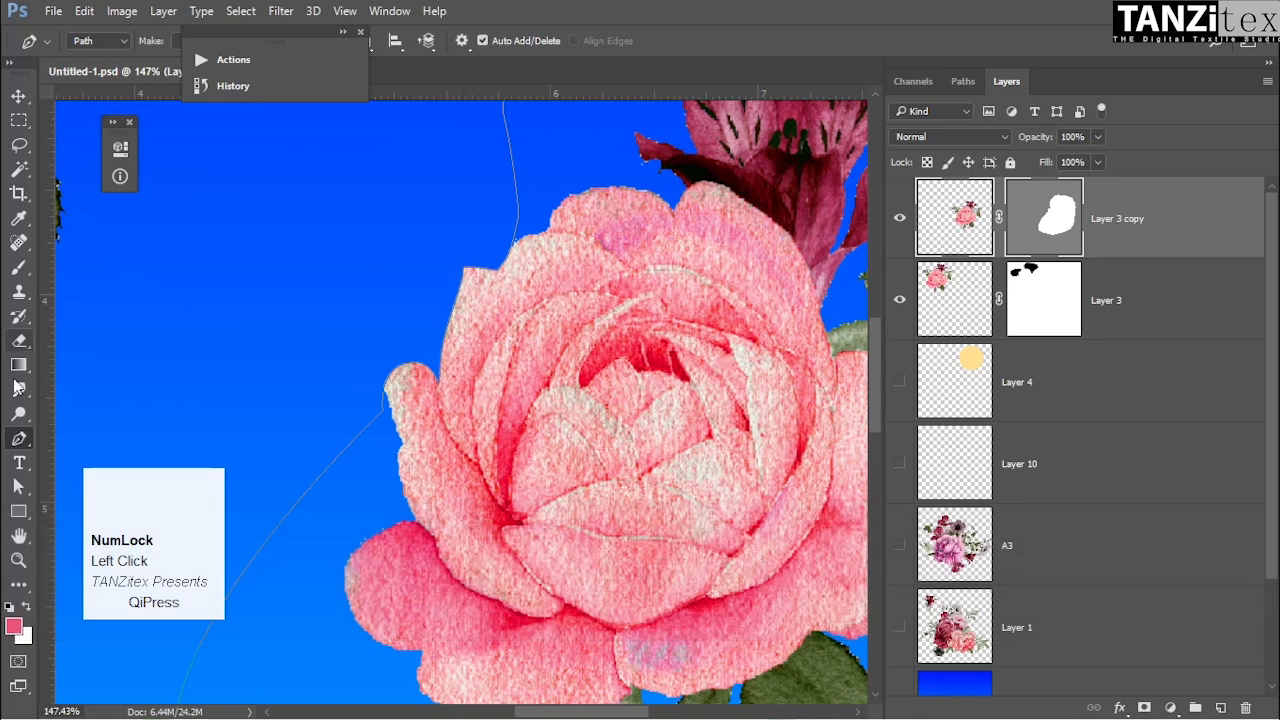
right_click(19, 440)
left_click(18, 487)
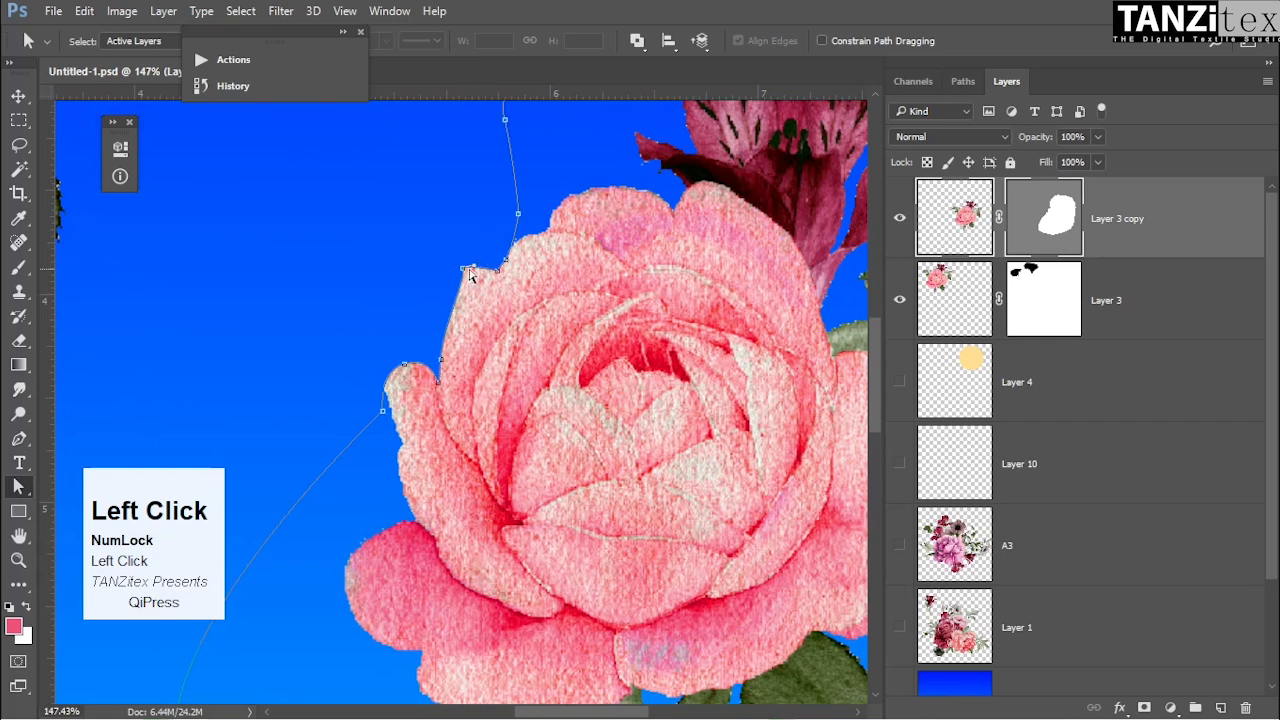
left_click_drag(463, 274, 391, 203)
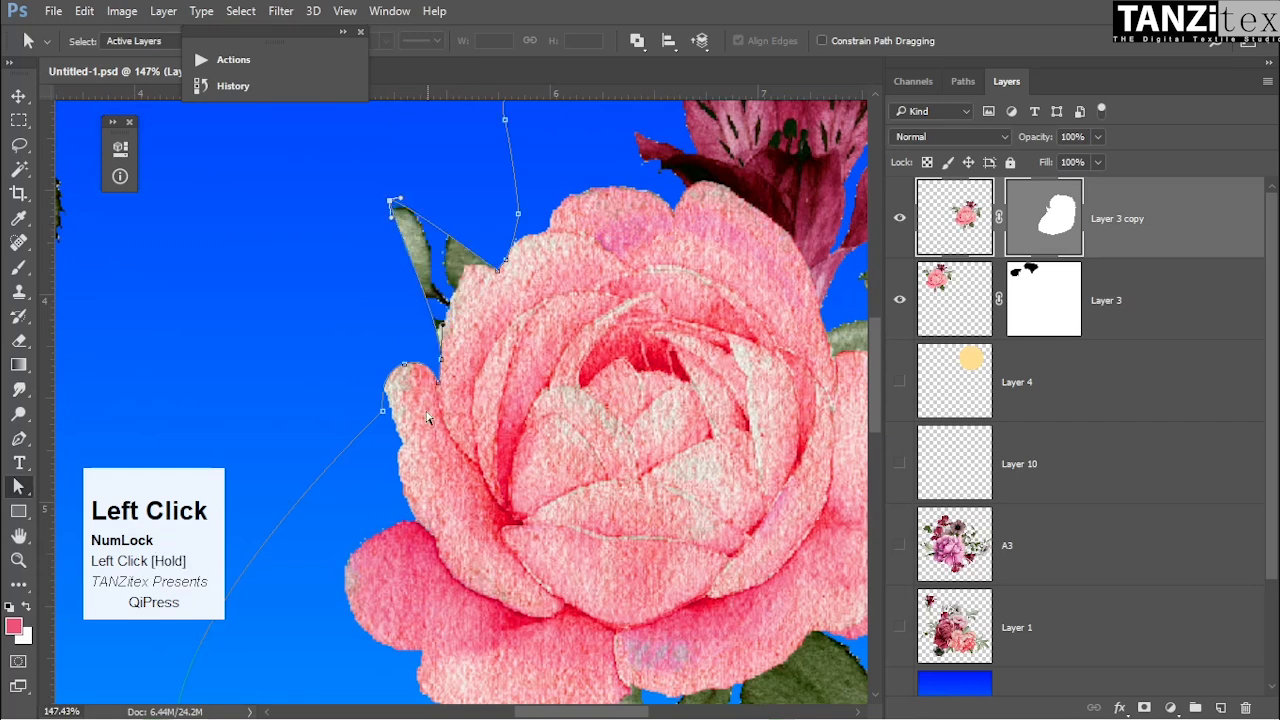
key("ctrl+z")
left_click_drag(478, 270, 507, 145)
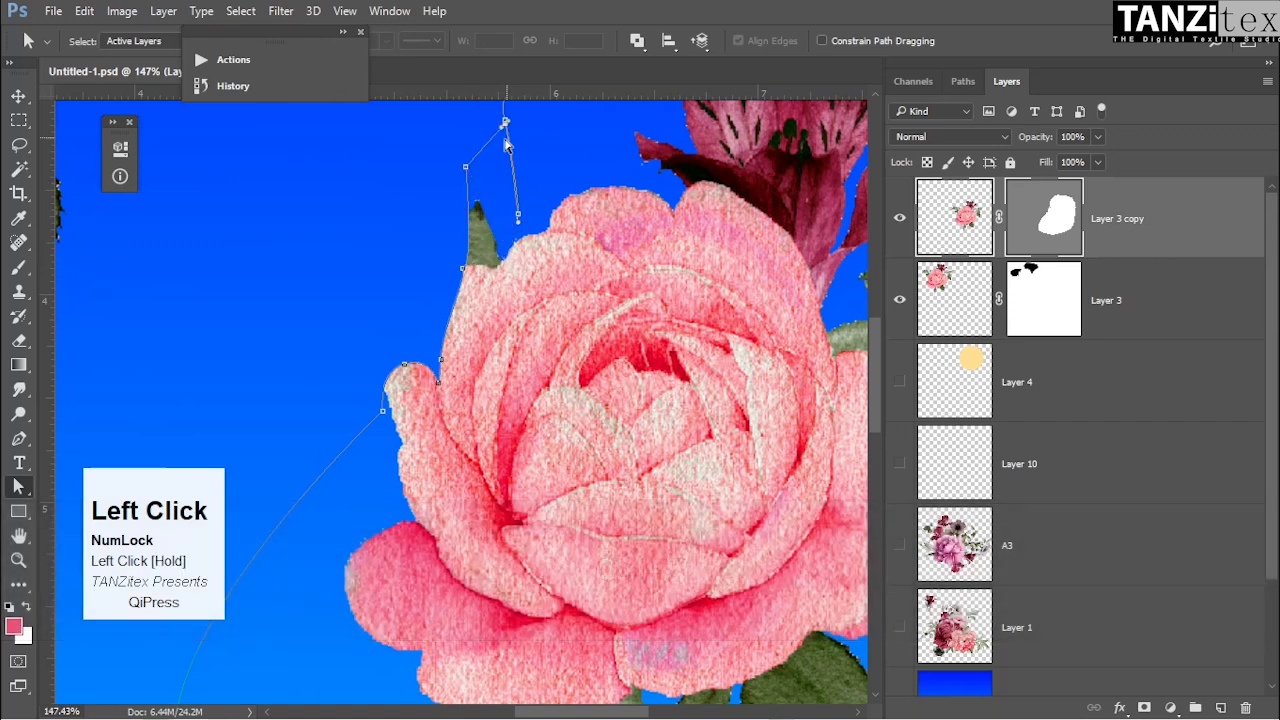
left_click_drag(519, 218, 543, 168)
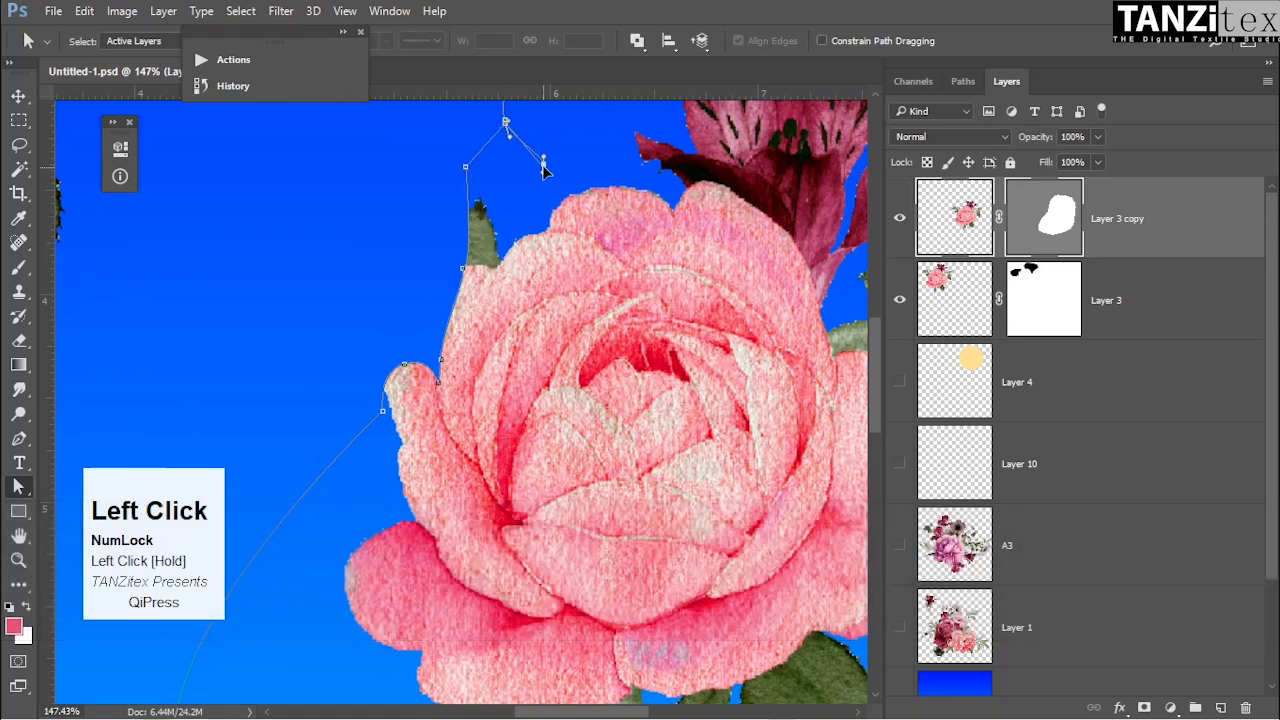
Add an anchor beside the small upright leaf, bow the mask path outward around it, and delete the stray anchor above.
key("p")
left_click(466, 232)
left_click_drag(466, 232, 433, 218)
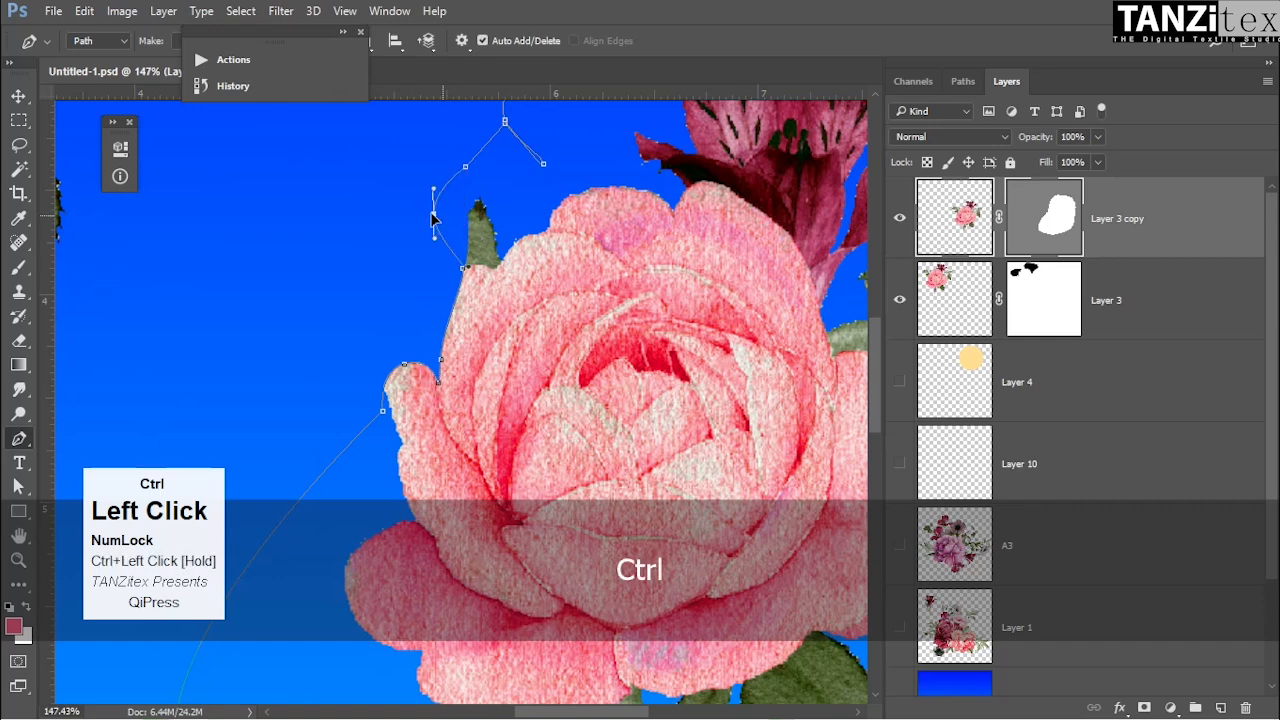
left_click_drag(465, 268, 446, 306)
key("ctrl+space")
left_click_drag(570, 294, 487, 288)
left_click_drag(598, 345, 588, 403)
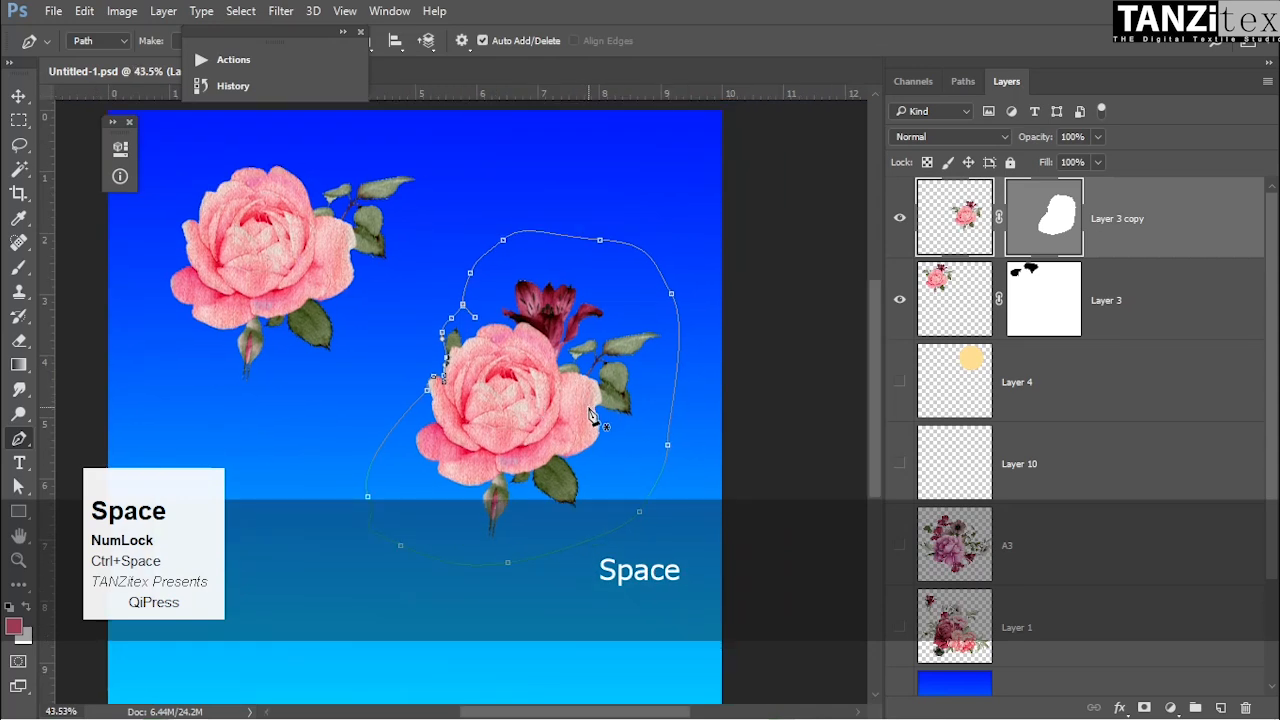
left_click(477, 322)
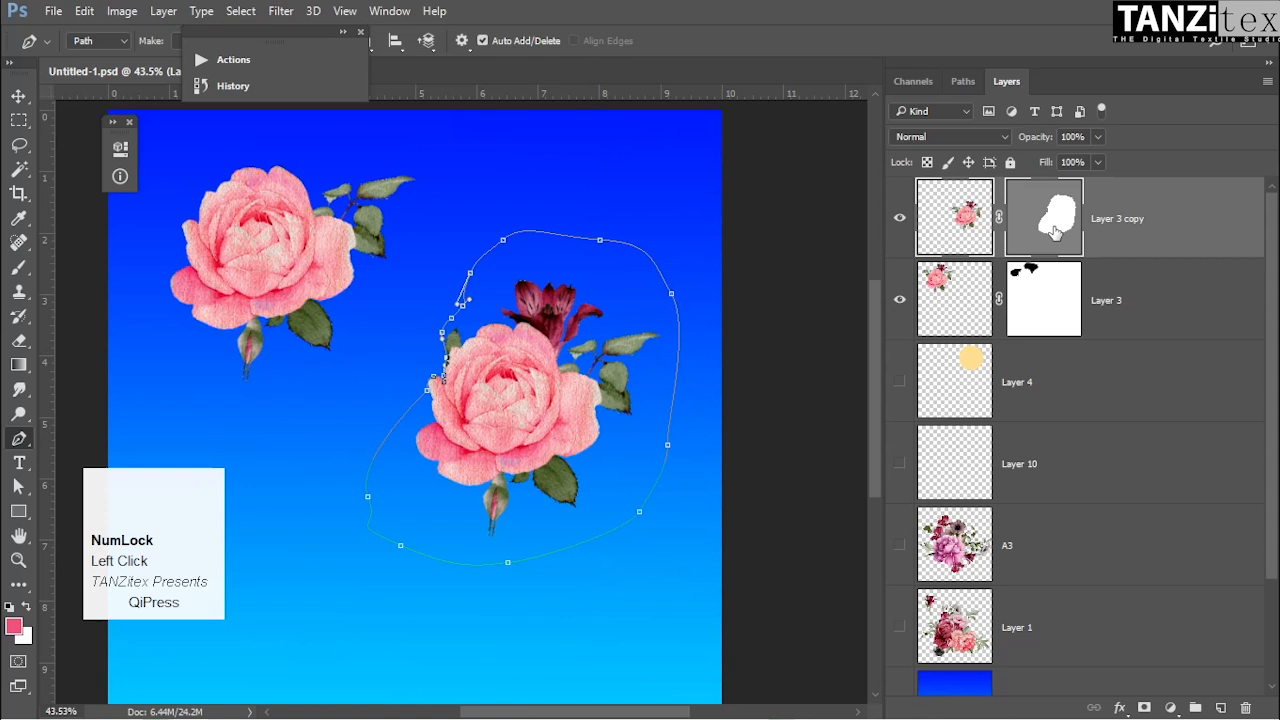
Show the circle on Layer 4 and set its opacity and fill to 100%.
left_click(18, 96)
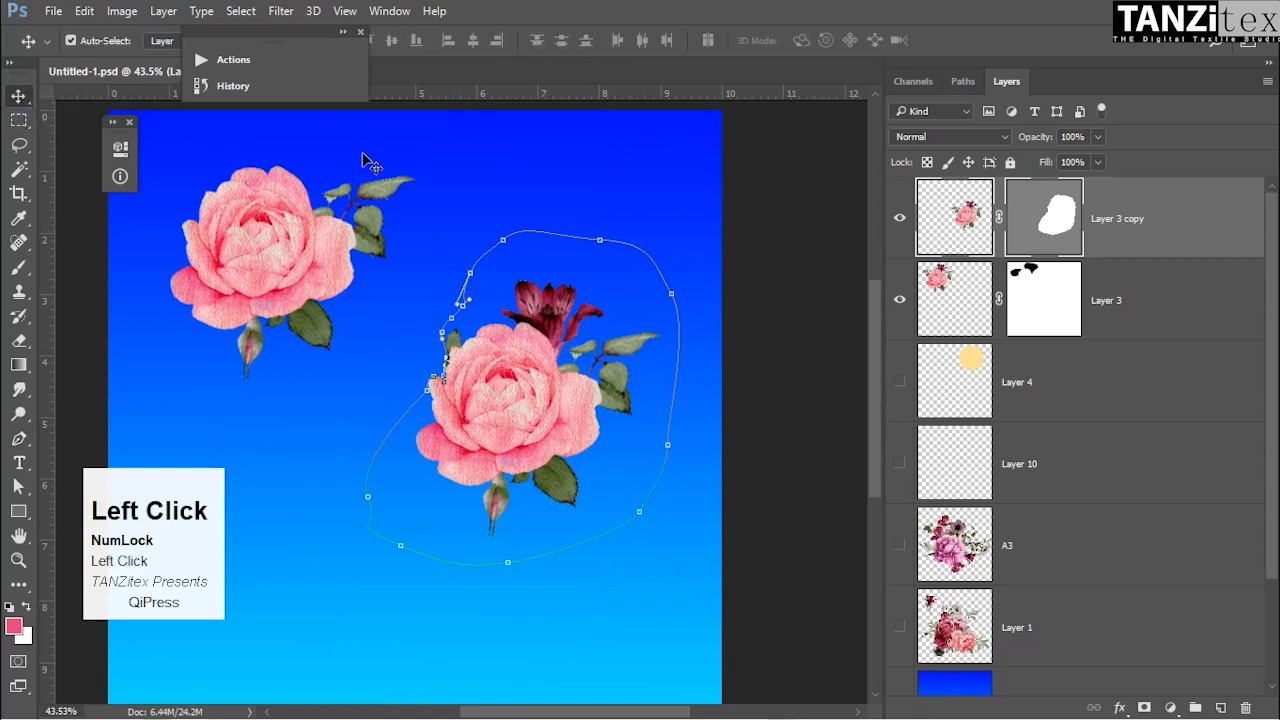
left_click(756, 289)
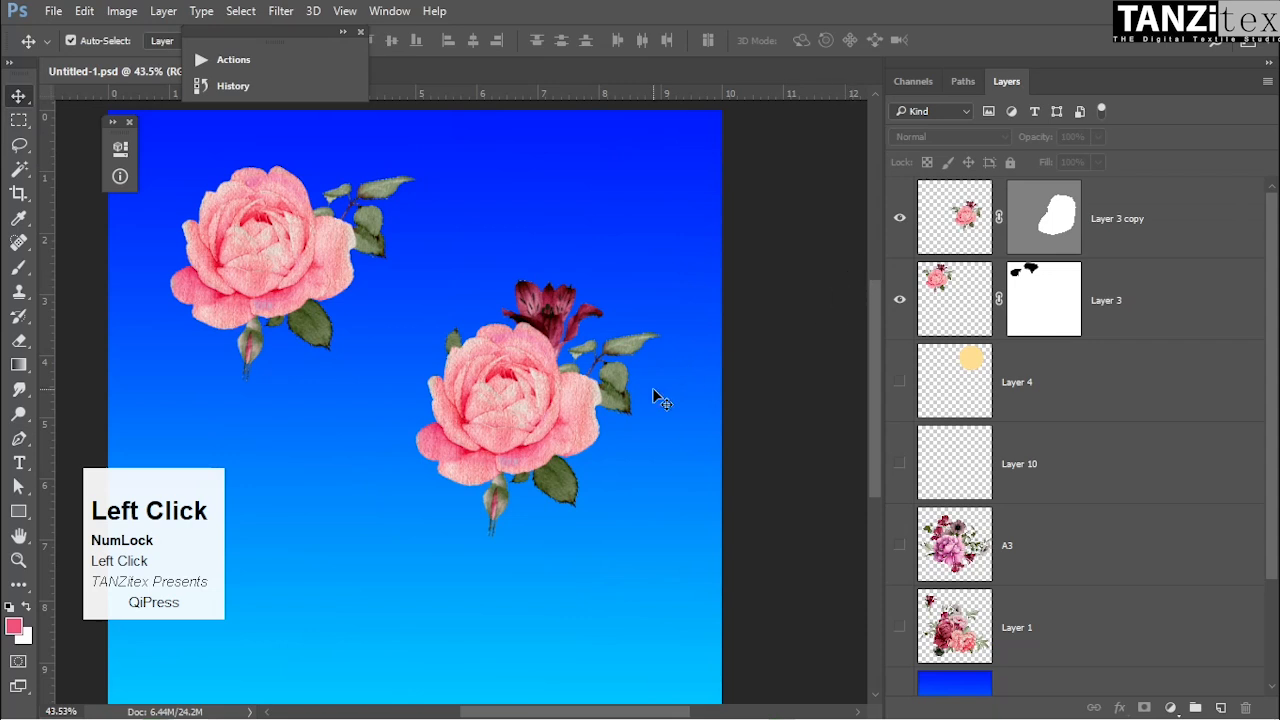
left_click(899, 381)
left_click(577, 237)
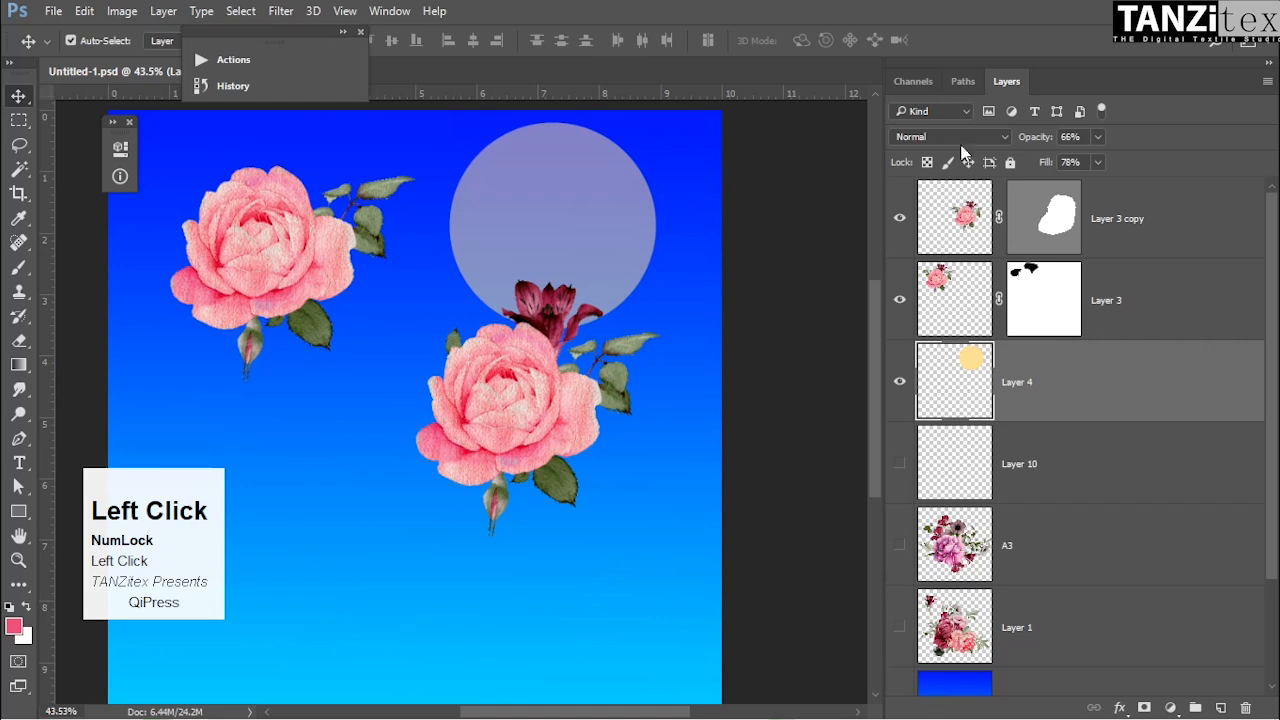
left_click_drag(1041, 140, 1118, 162)
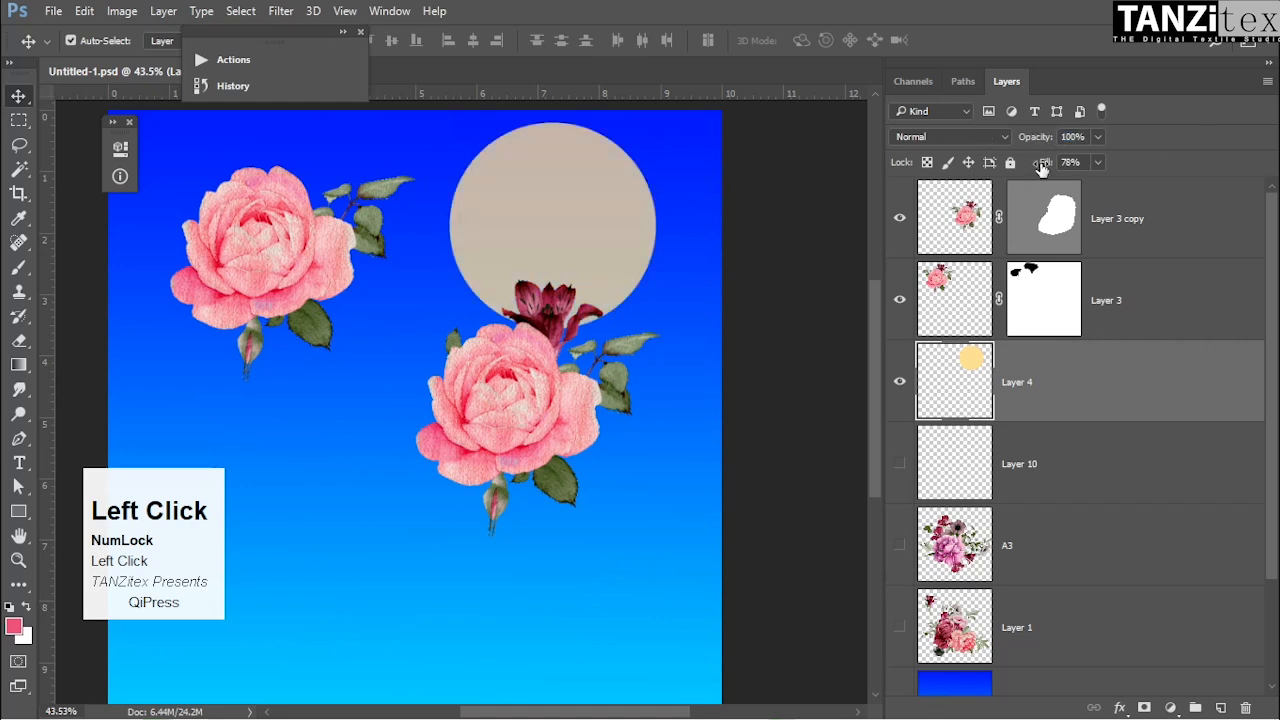
left_click_drag(1041, 167, 1212, 170)
Move the circle behind the masked rose and reorder Layer 3 copy directly above Layer 4.
left_click_drag(571, 213, 619, 341)
left_click_drag(620, 342, 620, 342)
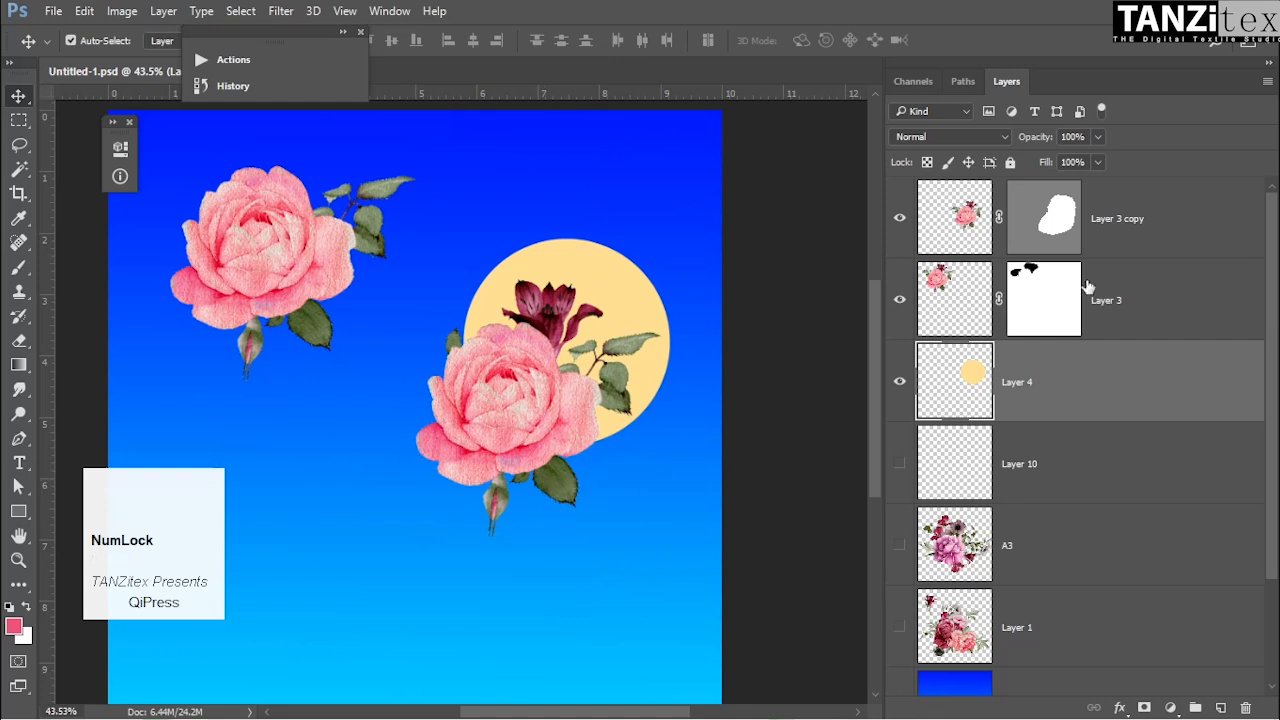
left_click_drag(1179, 222, 1179, 317)
Toggle the visibility of Layer 3 copy and Layer 4 to check which artwork each one holds.
left_click(900, 305)
left_click(900, 305)
left_click(900, 305)
left_click(900, 305)
left_click(900, 382)
left_click(900, 382)
left_click(977, 381)
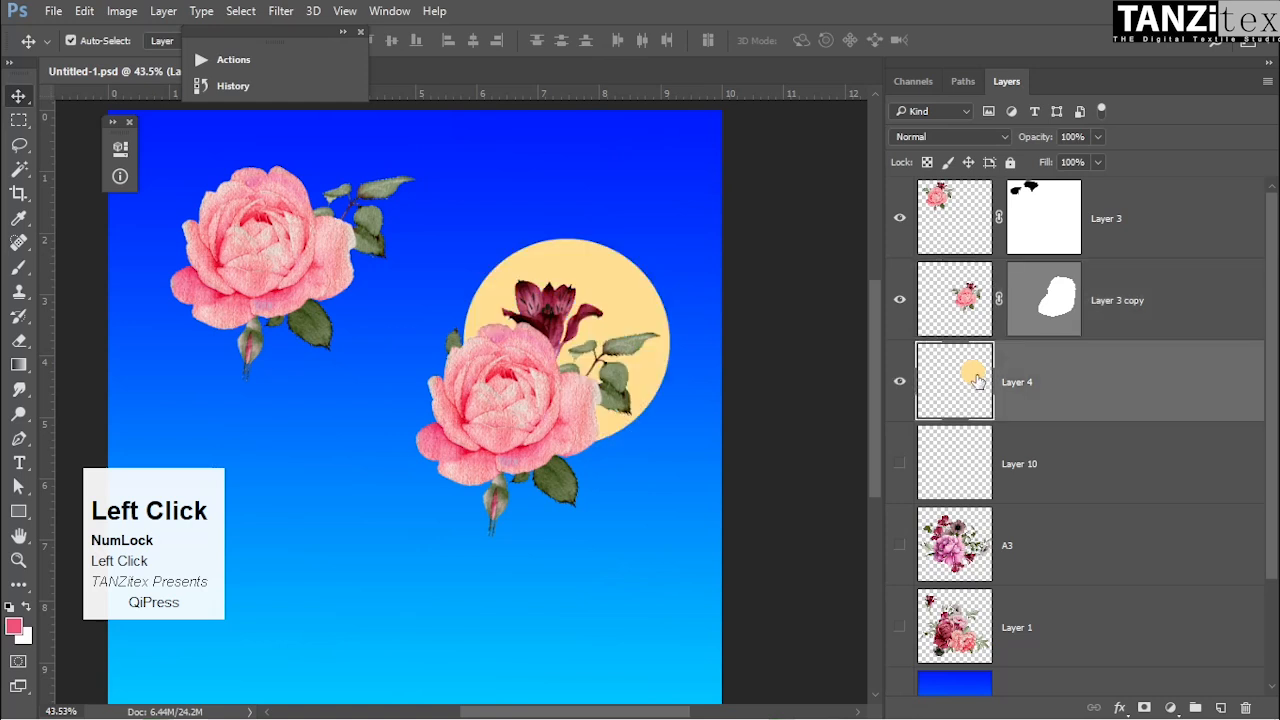
Clip Layer 3 copy to the circle on Layer 4 with a clipping mask.
left_click(967, 304)
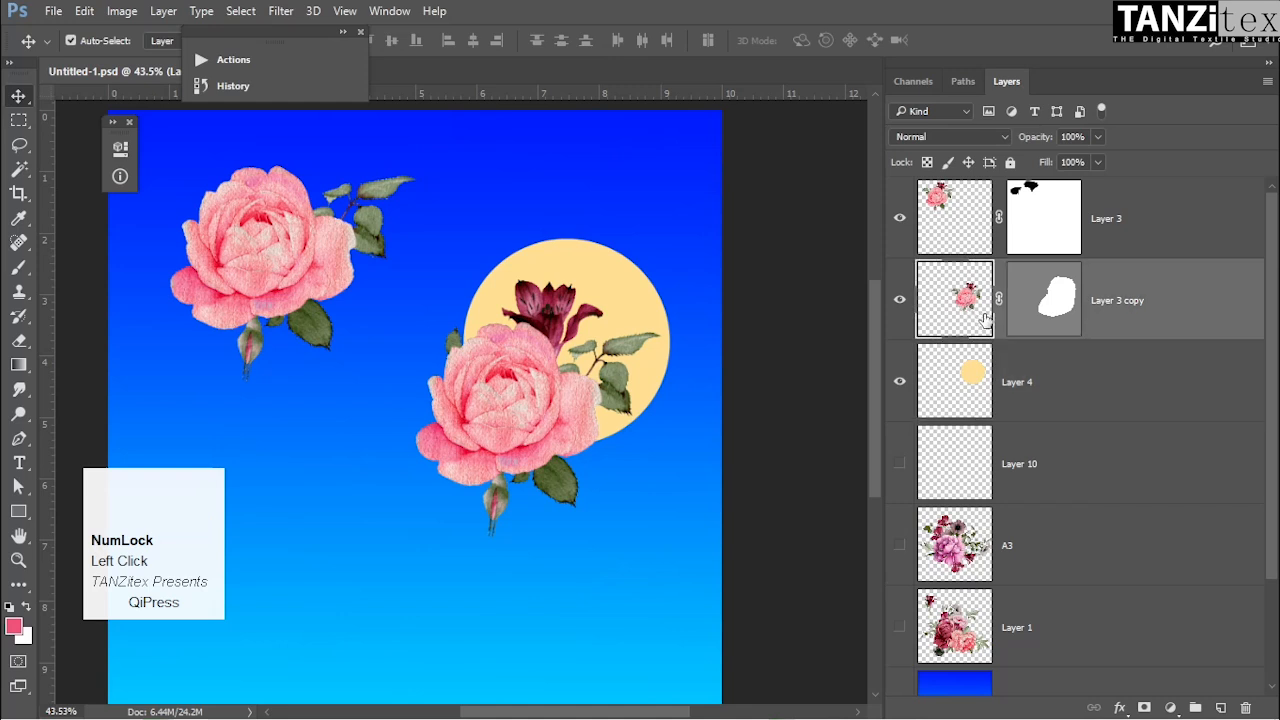
key("alt")
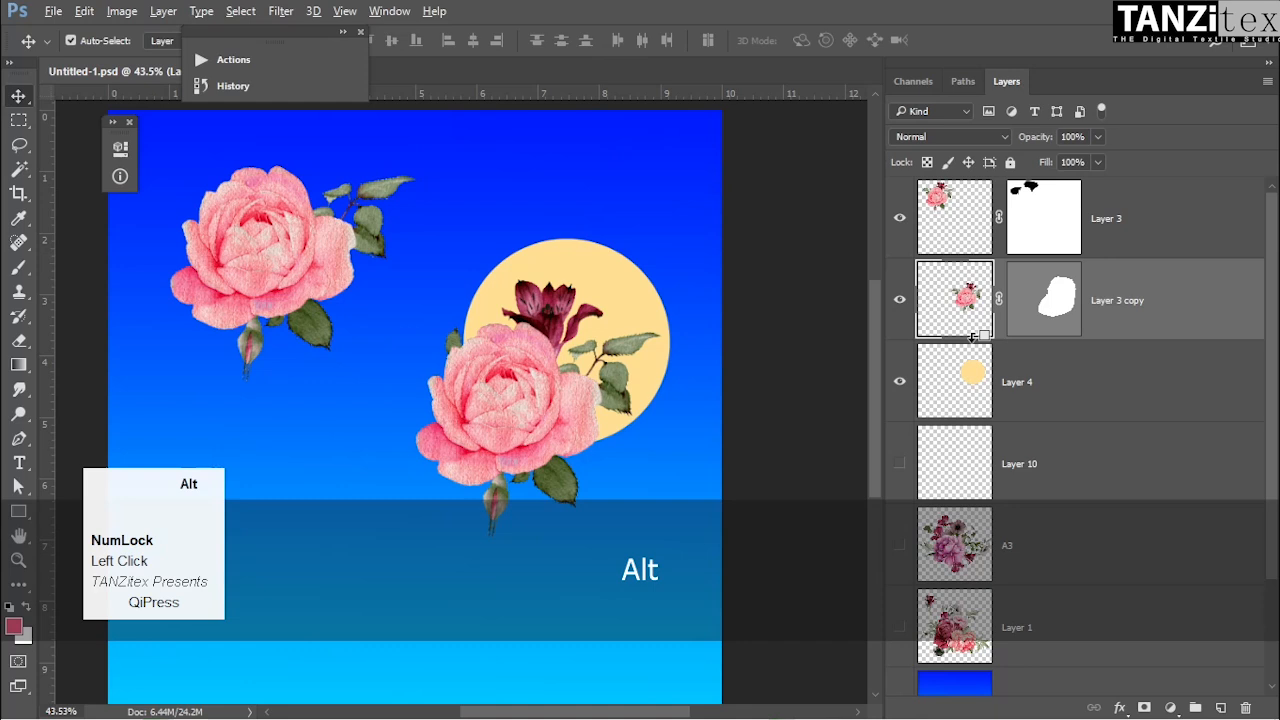
left_click(972, 337, "alt")
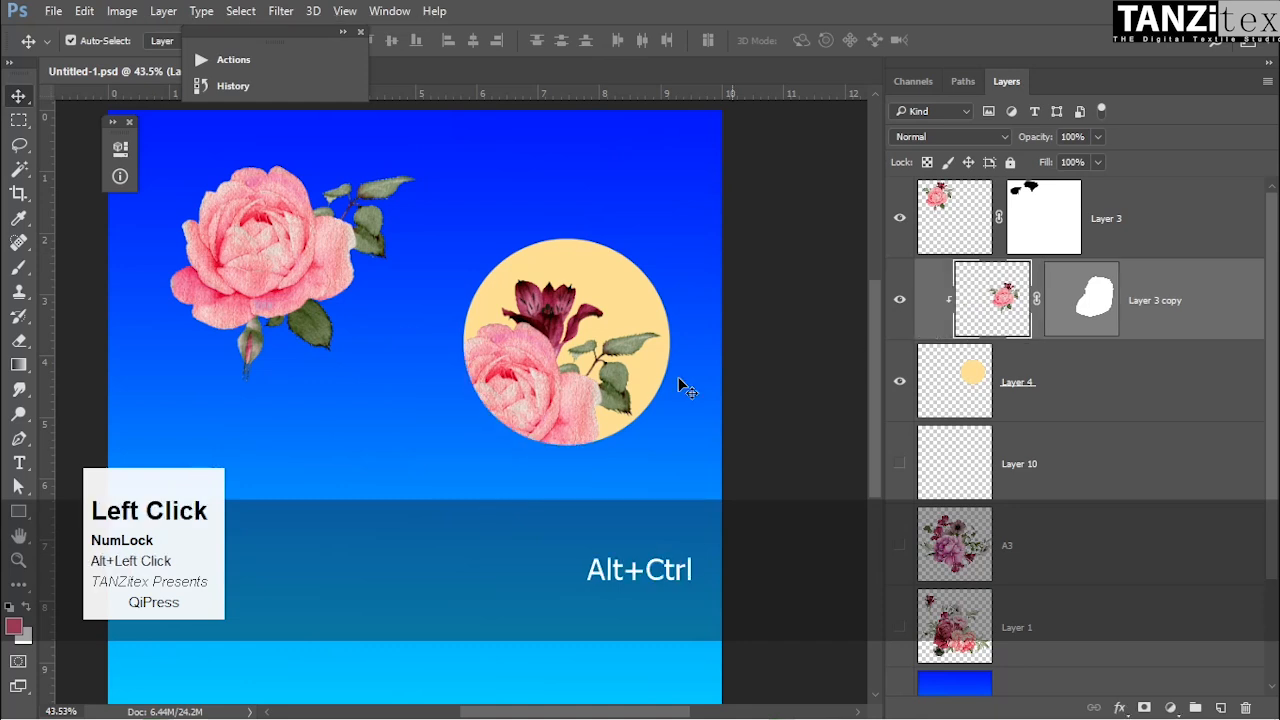
Move the clipped rose within the circle, scale it down to about 3.4 × 3.2 in, and reposition it closer to the circle's centre.
key("v")
left_click_drag(505, 425, 615, 290)
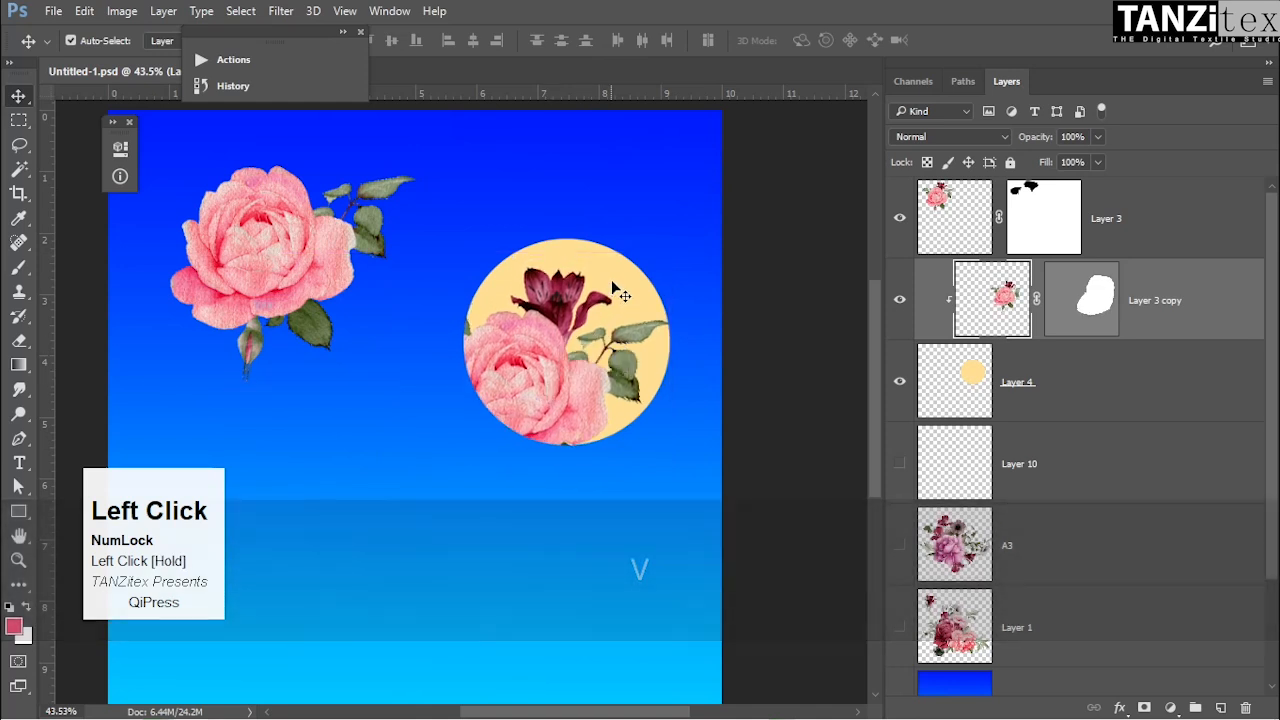
left_click(1140, 360)
left_click(1125, 310)
key("ctrl+t")
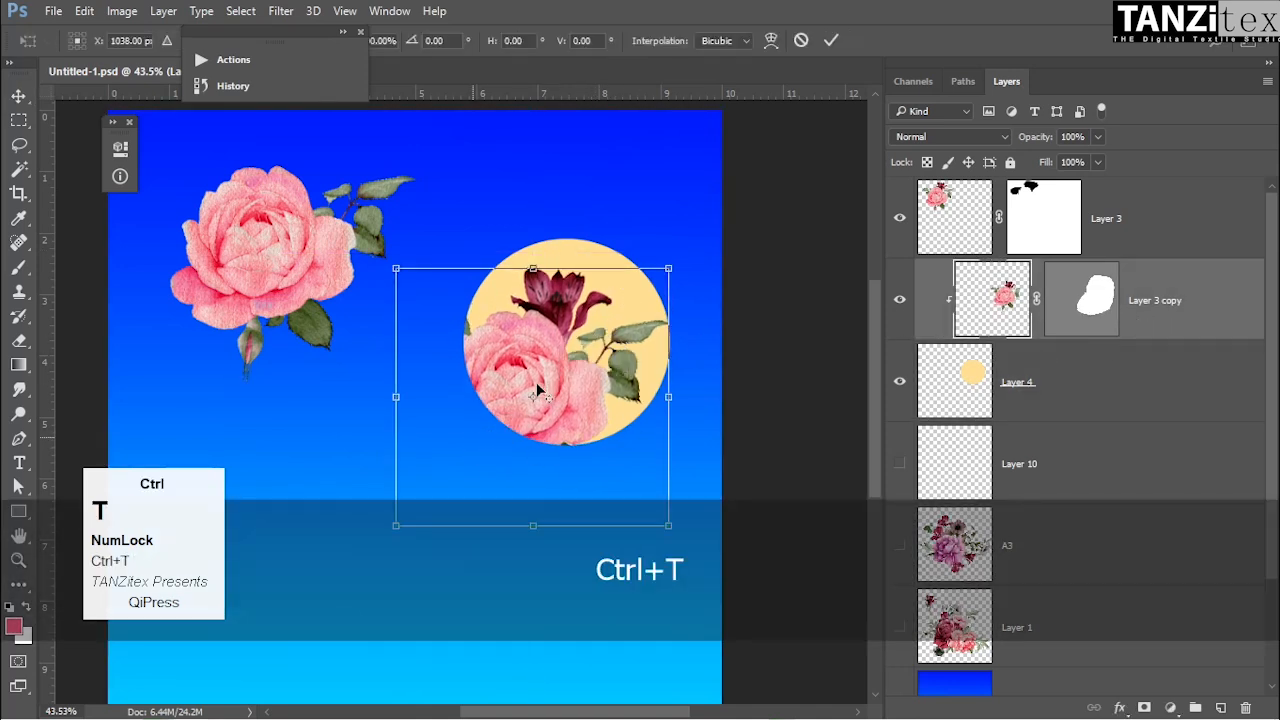
left_click_drag(668, 268, 626, 283)
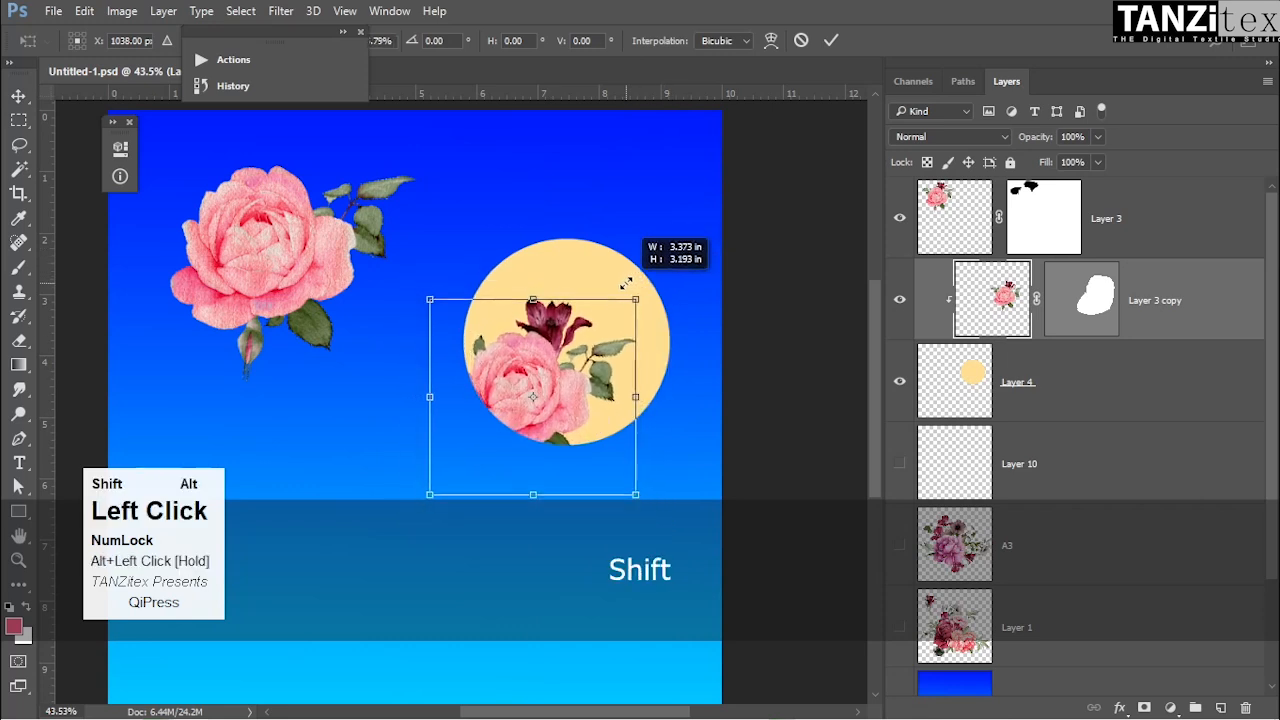
left_click_drag(585, 348, 598, 325)
key("Return")
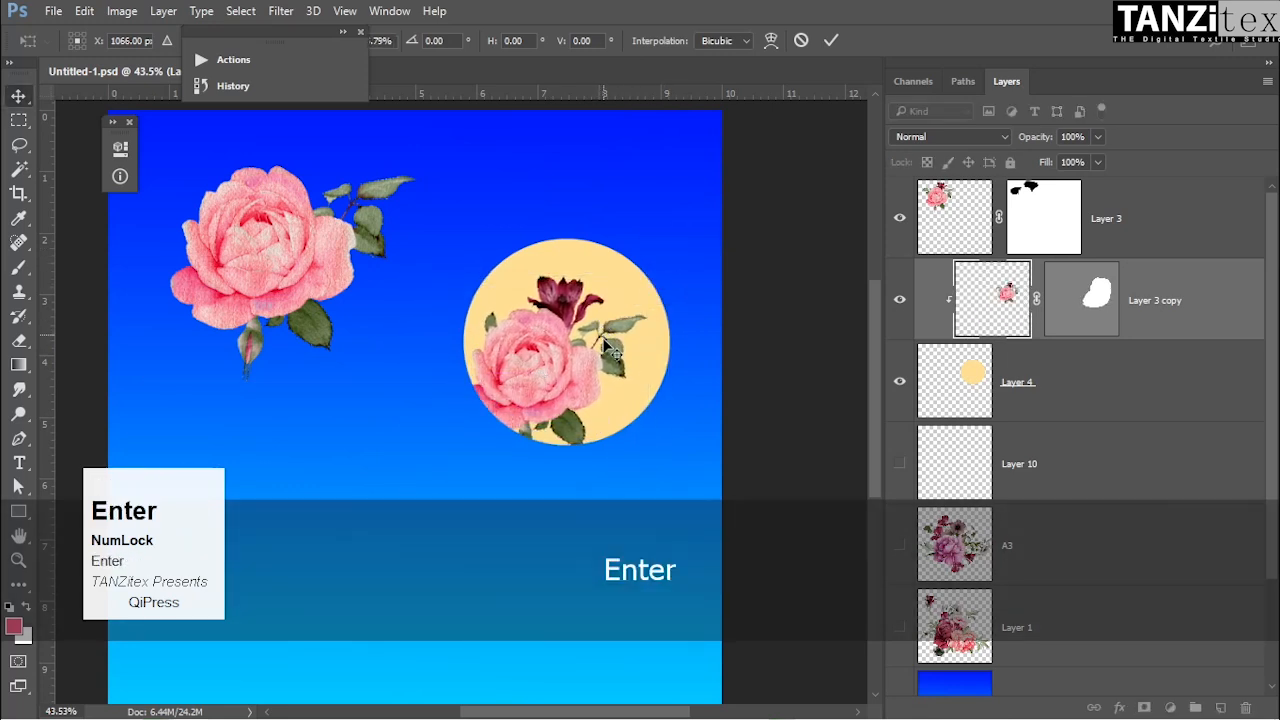
Shrink the circle on Layer 4 proportionally so it frames the clipped rose more tightly.
left_click(585, 381)
left_click(1059, 381)
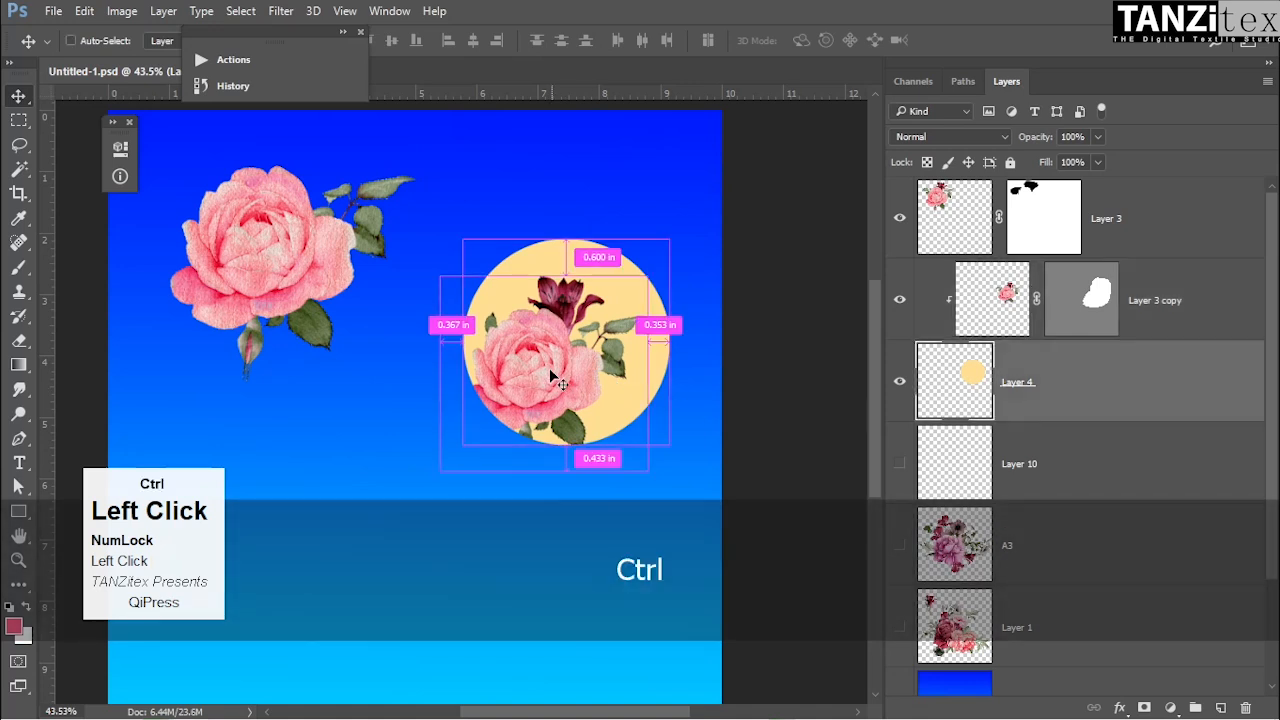
key("ctrl+t")
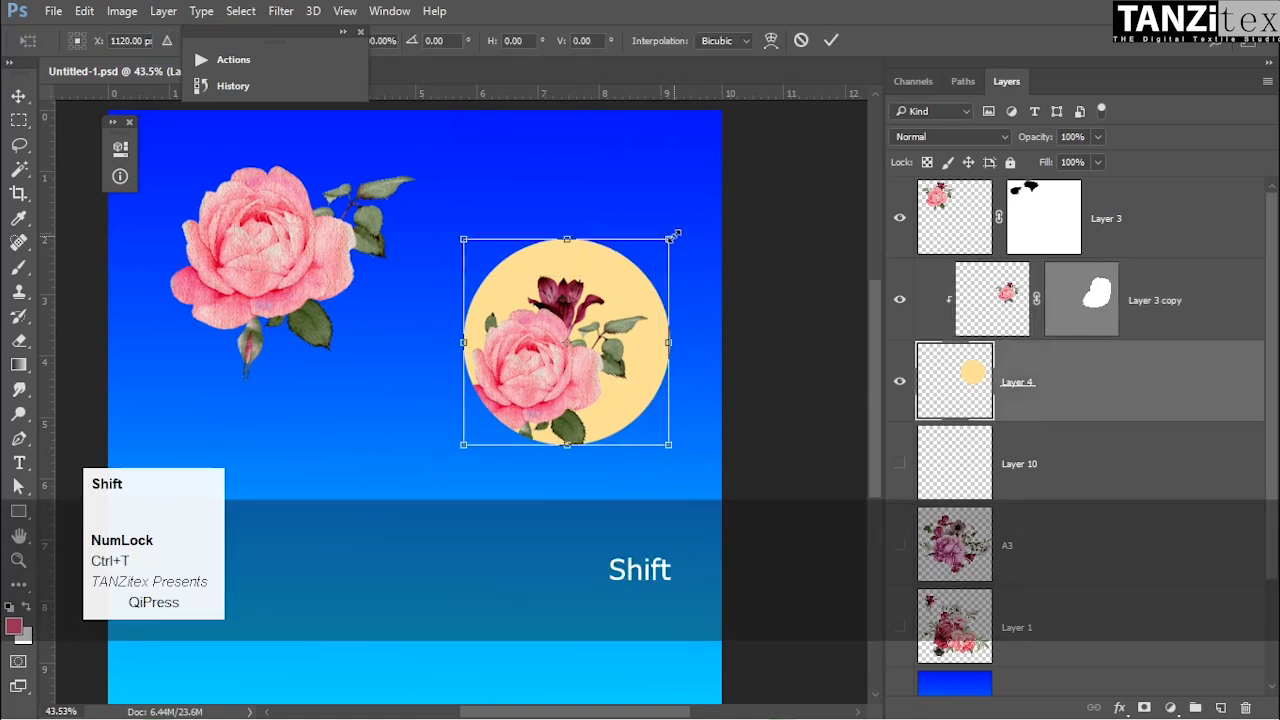
mouse_move(670, 240)
left_mouse_down()
mouse_move(607, 285)
mouse_move(566, 293)
mouse_move(656, 215)
mouse_move(645, 236)
mouse_move(660, 248)
left_mouse_up()
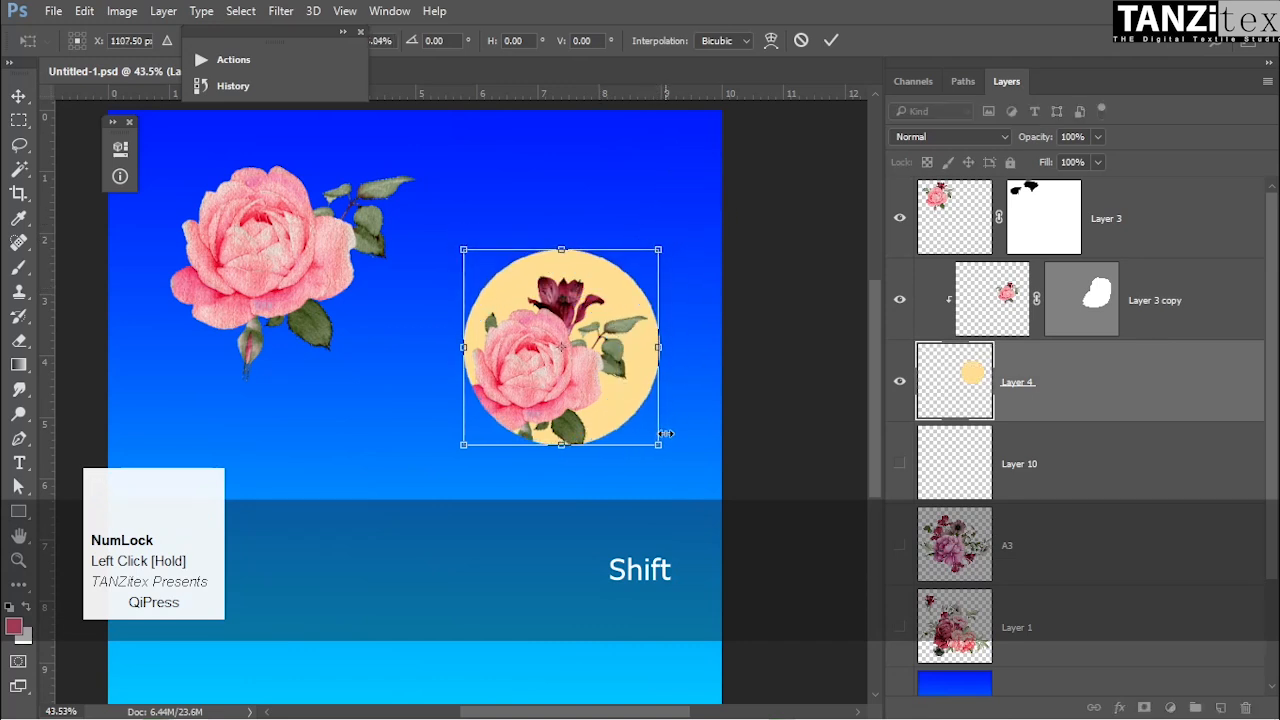
left_click_drag(665, 427, 659, 420)
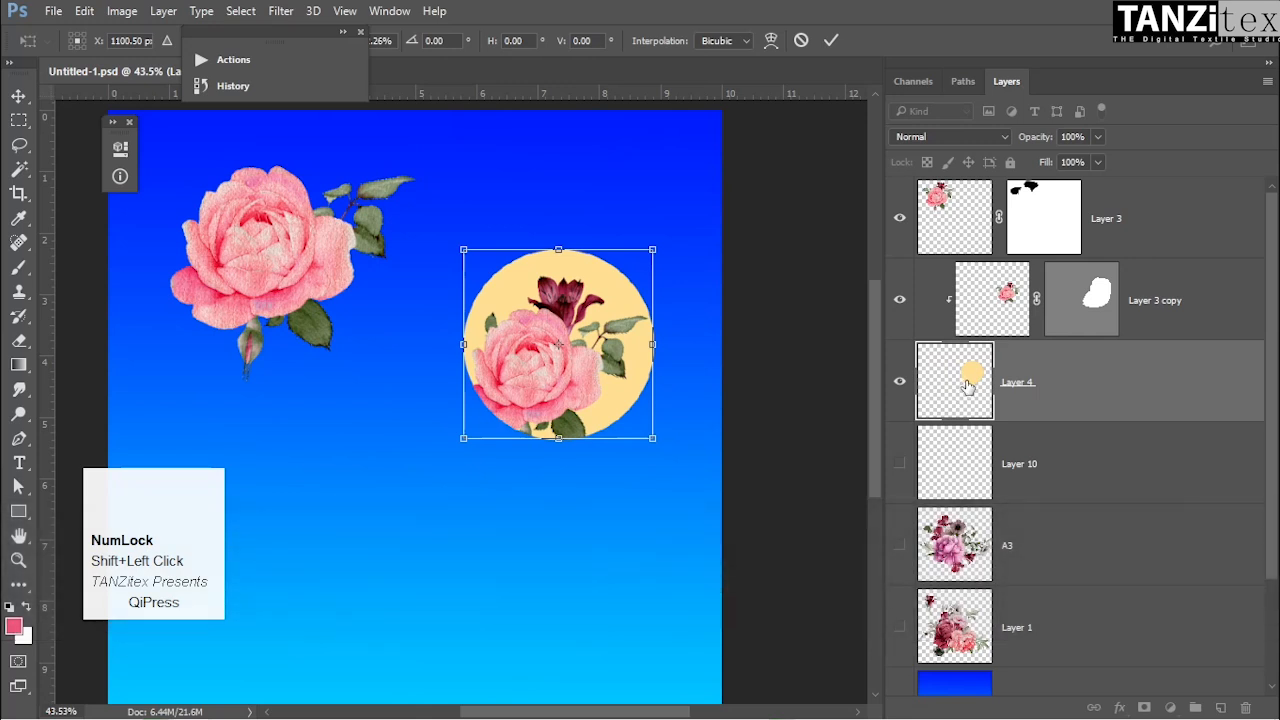
left_click_drag(463, 249, 472, 259)
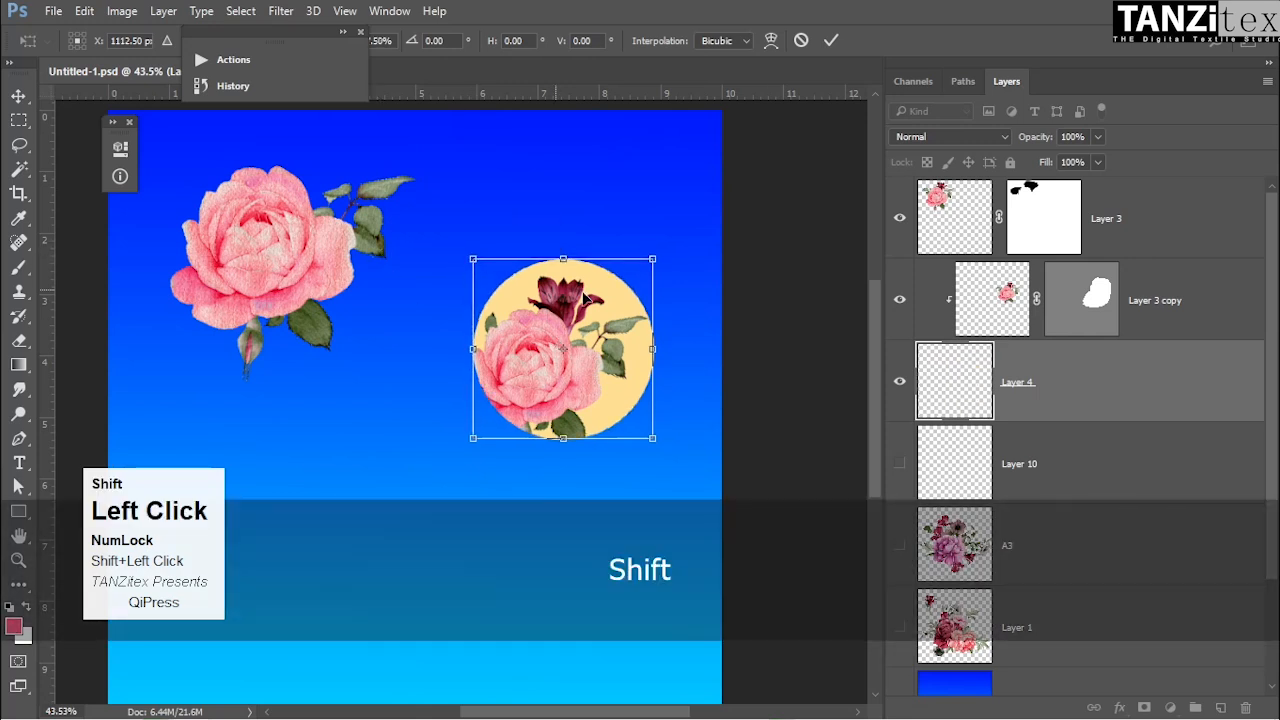
key("Return")
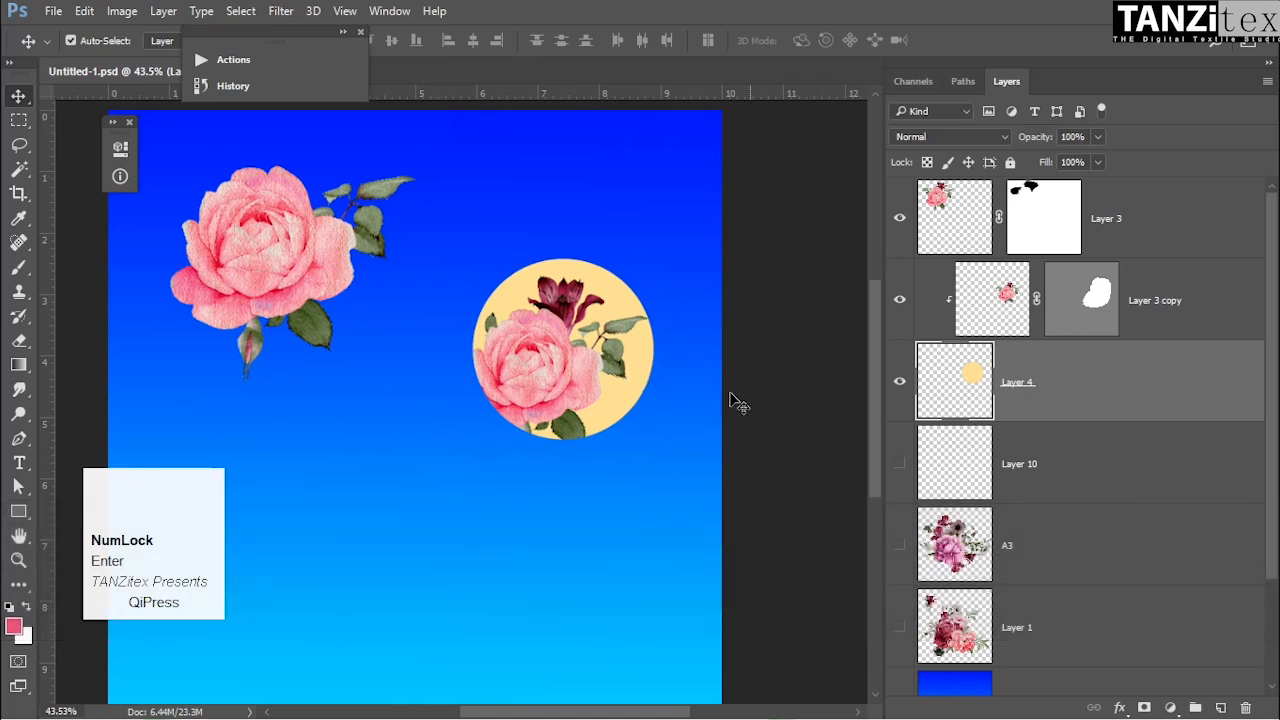
Try moving the Layer 4 circle partly off the rose and shrinking it around the bloom, and undo these changes.
left_click_drag(645, 376, 556, 369)
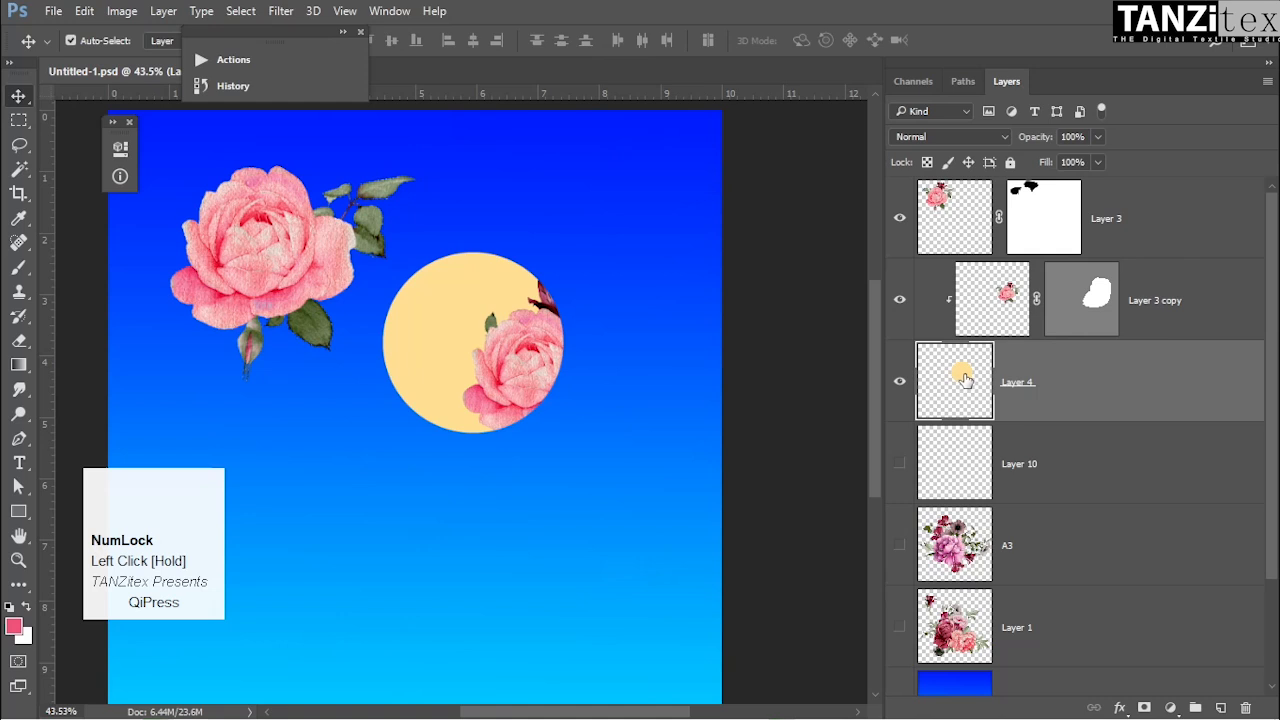
key("ctrl+t")
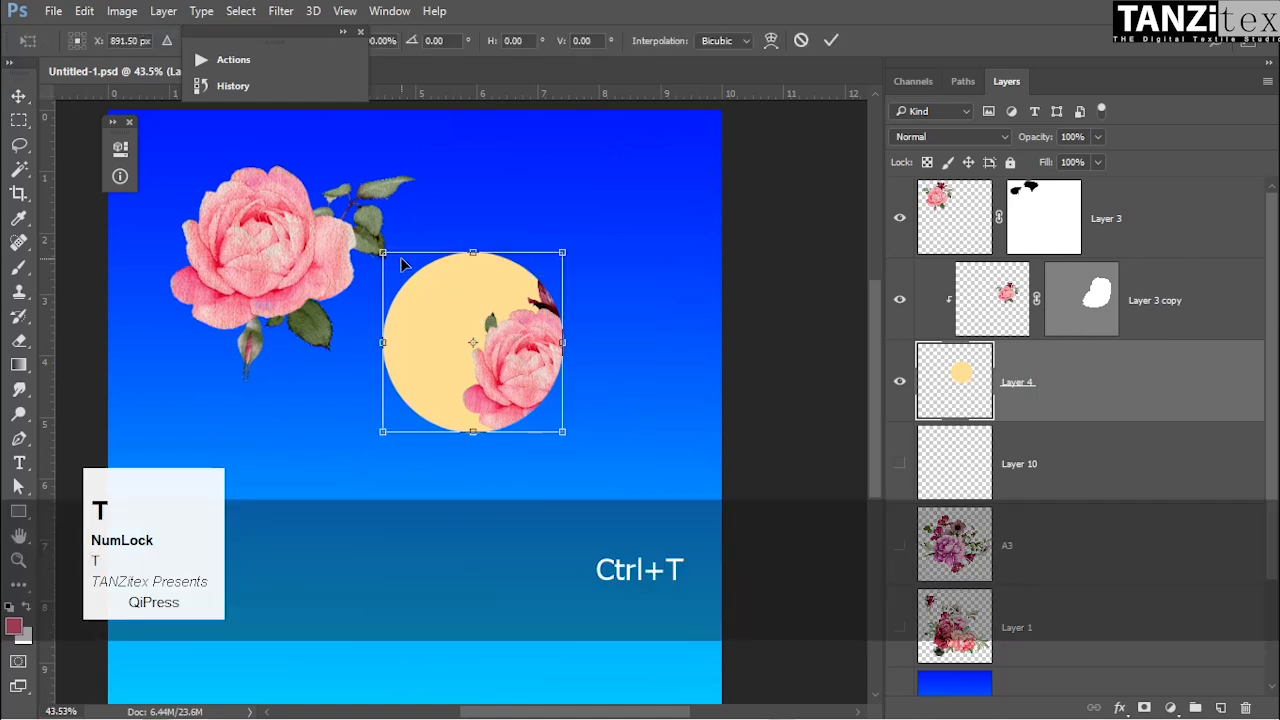
left_click_drag(383, 253, 487, 318)
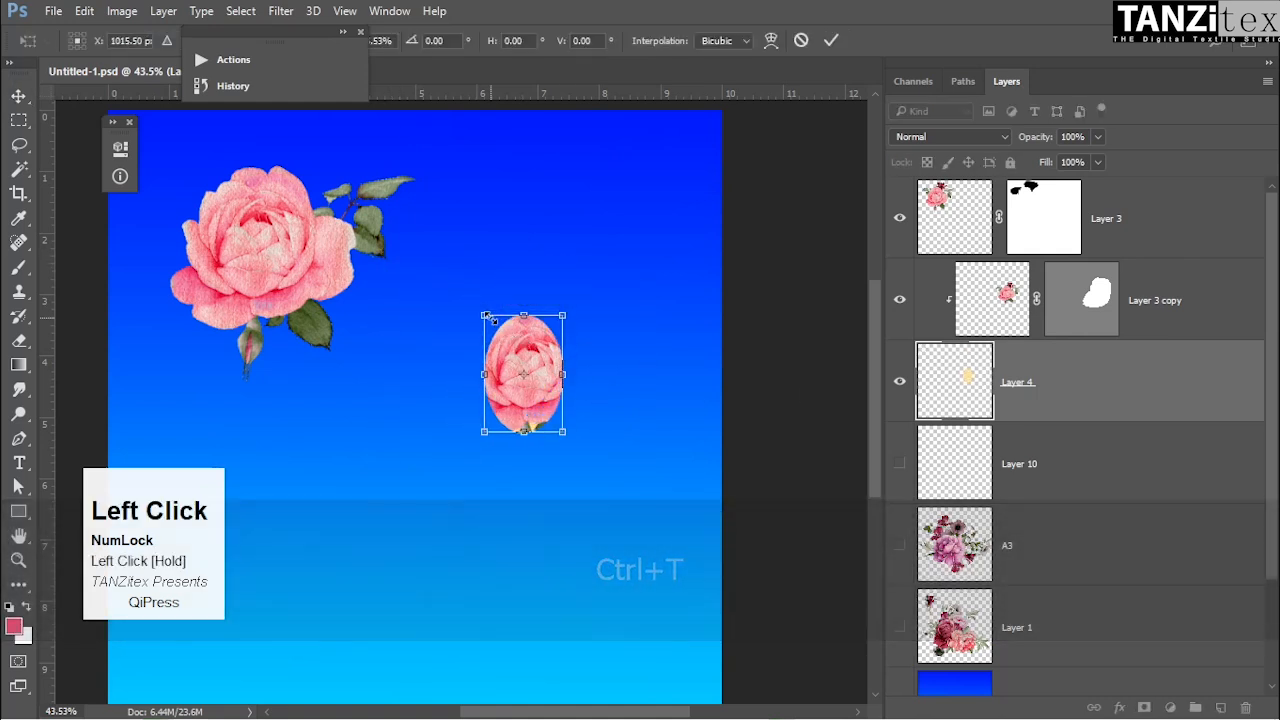
left_click(801, 40)
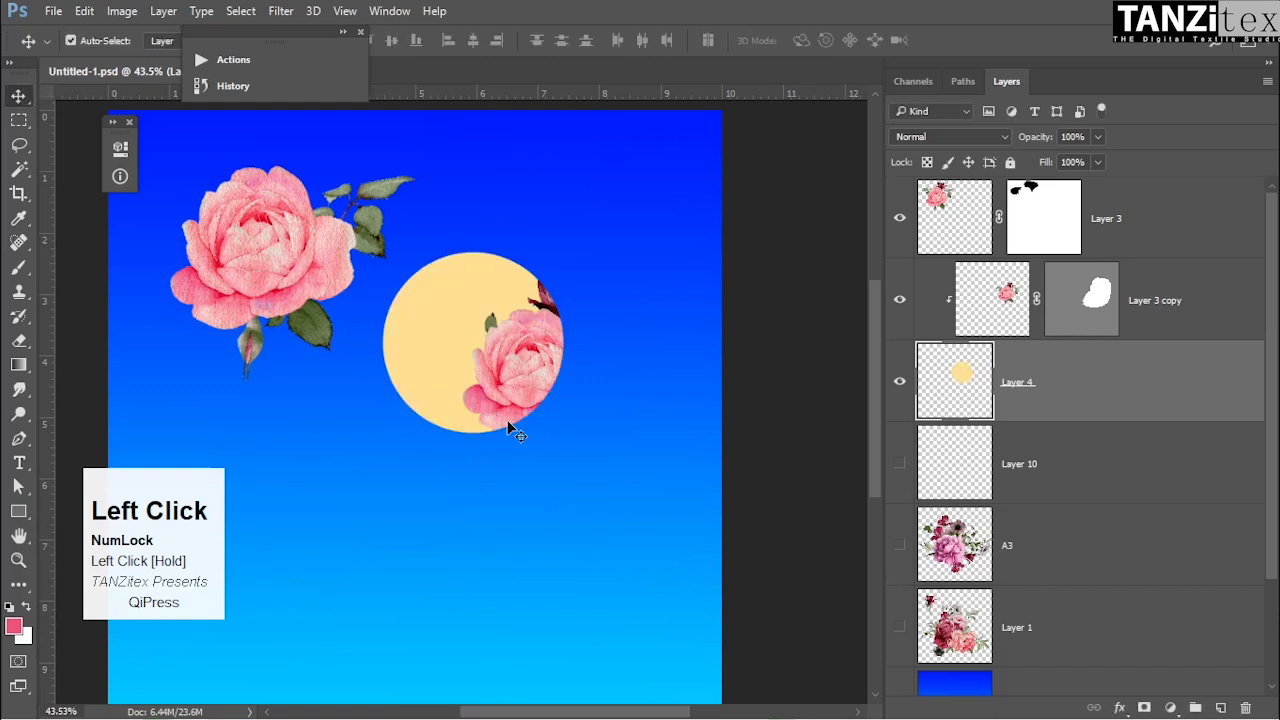
key("ctrl+alt+z")
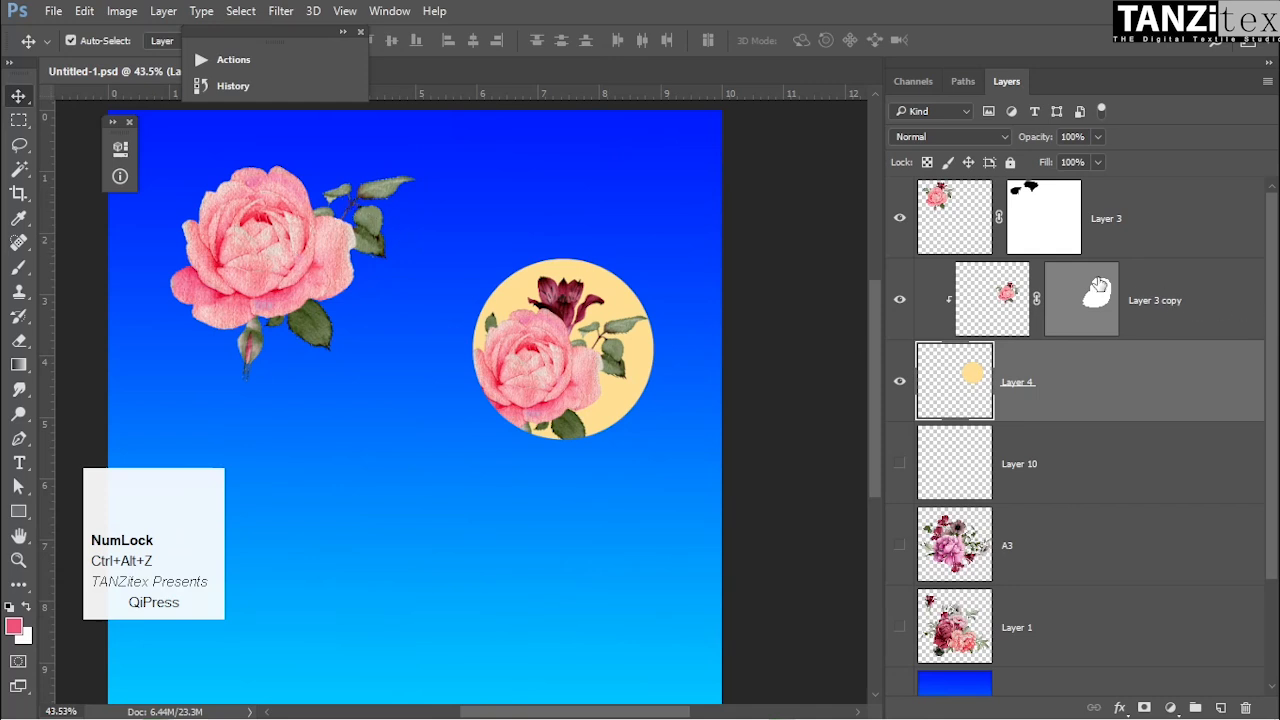
Show and hide the vector mask outline of Layer 3 copy, and compare it with Layer 3's mask and the Layer 4 clipping base.
left_click(1087, 287)
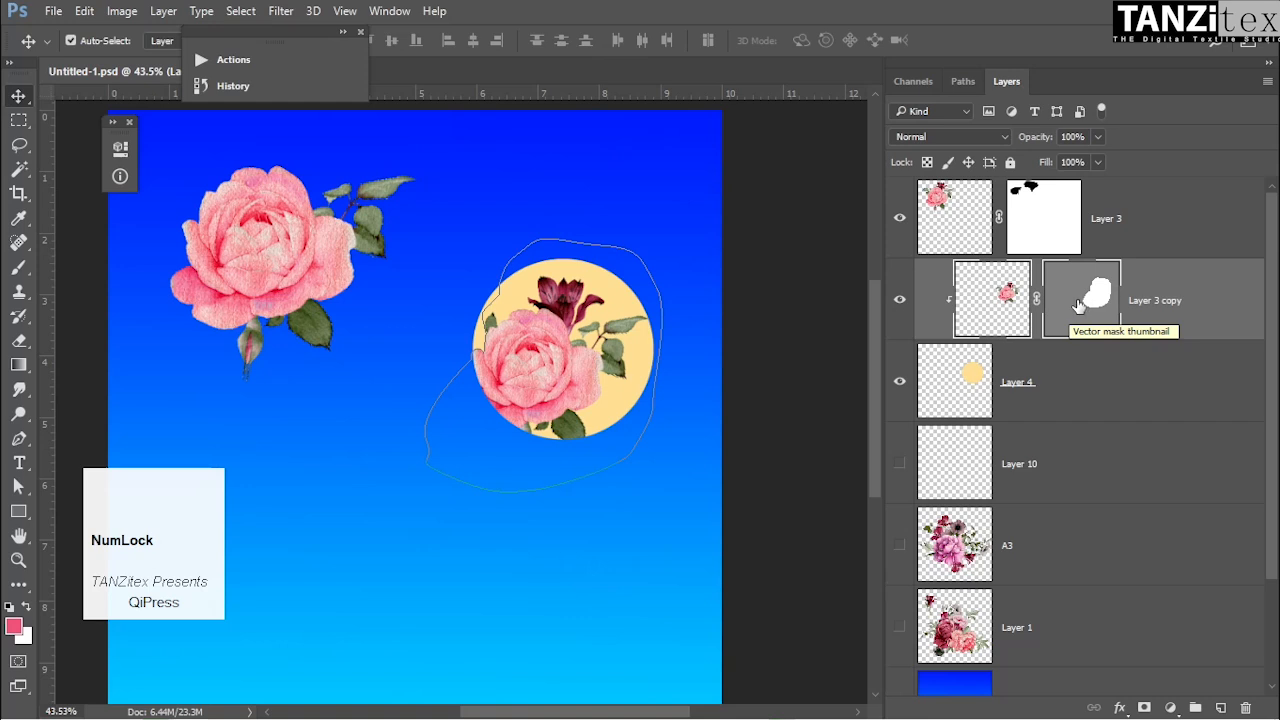
left_click(1078, 305)
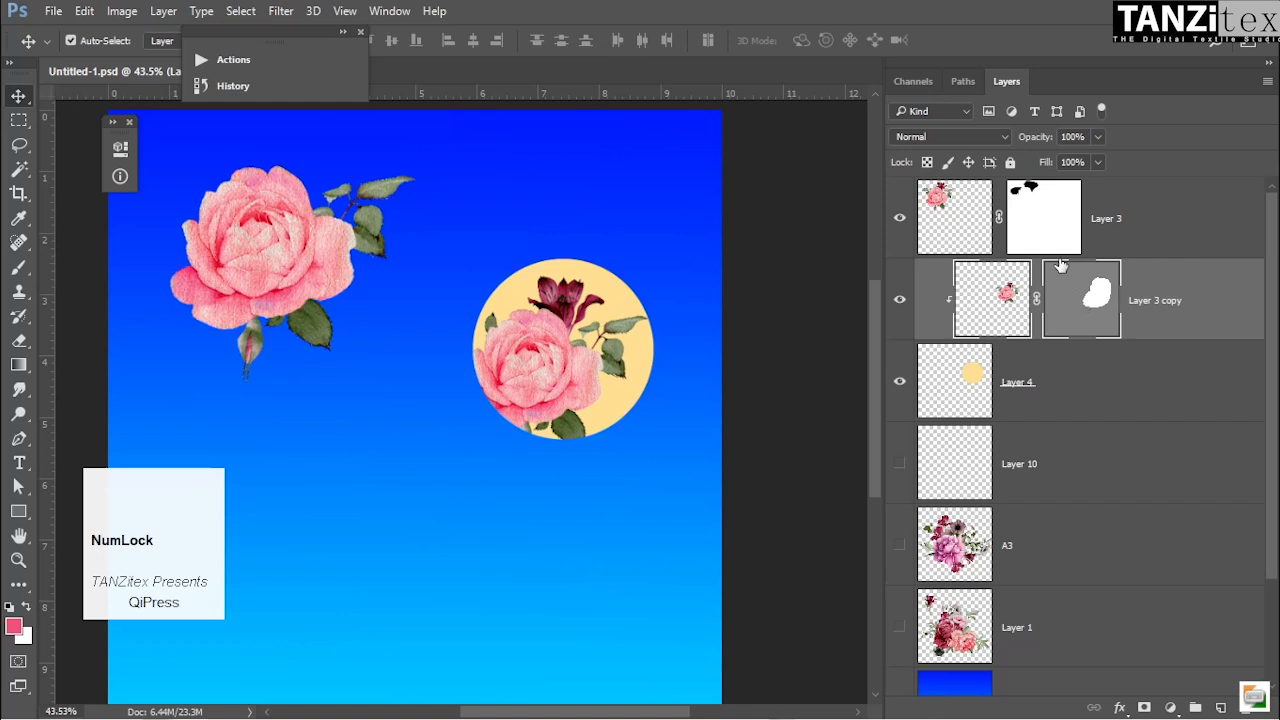
left_click(1047, 219)
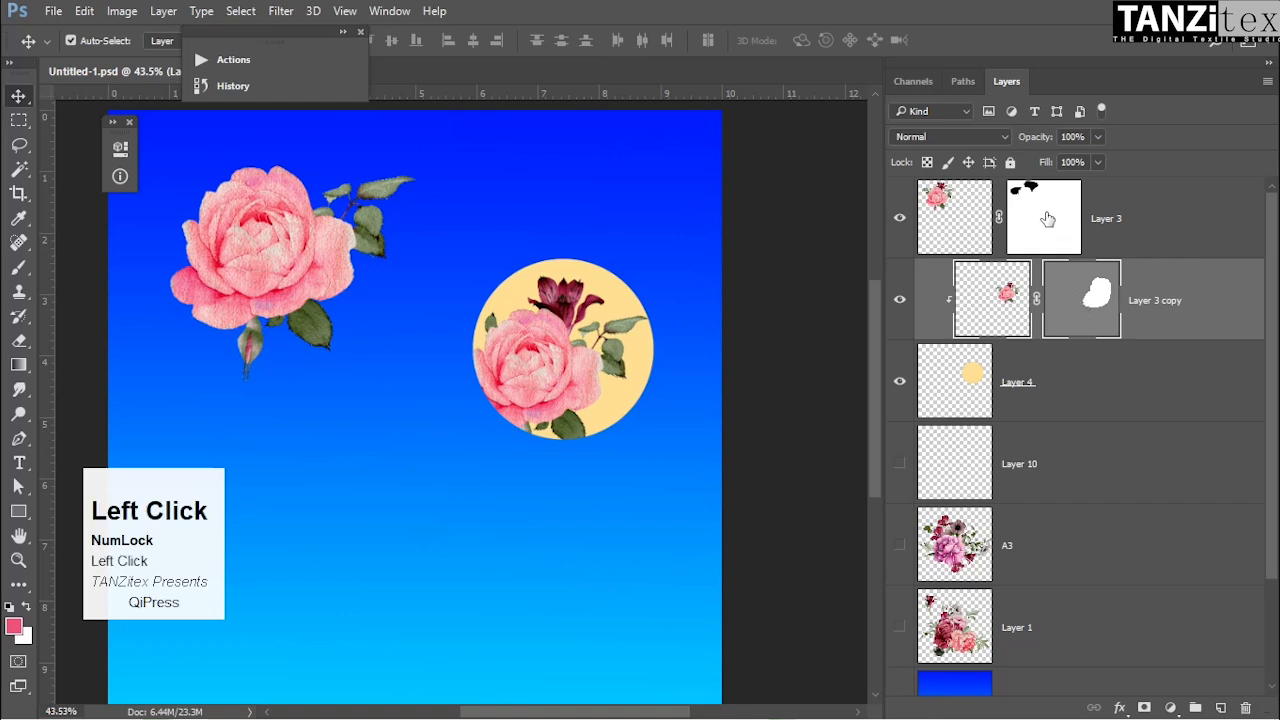
left_click(1047, 385)
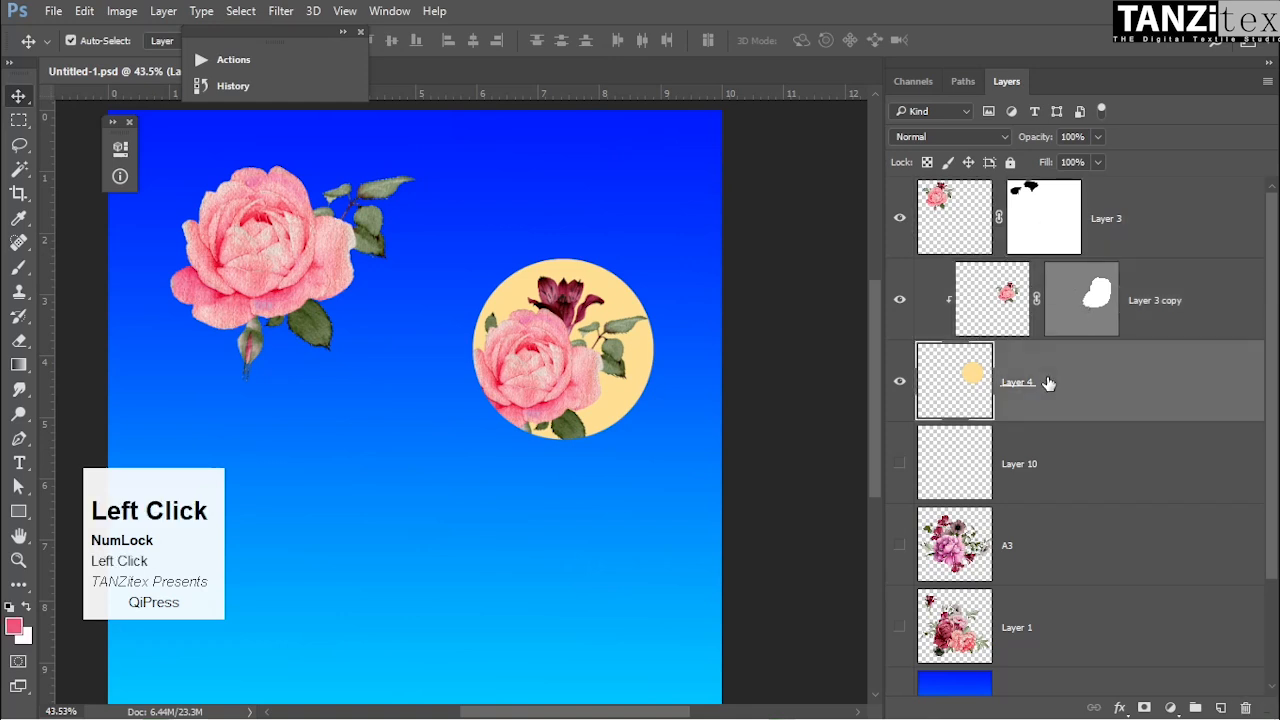
Delete the vector mask from Layer 3 copy and undo the deletion.
left_click(1079, 305)
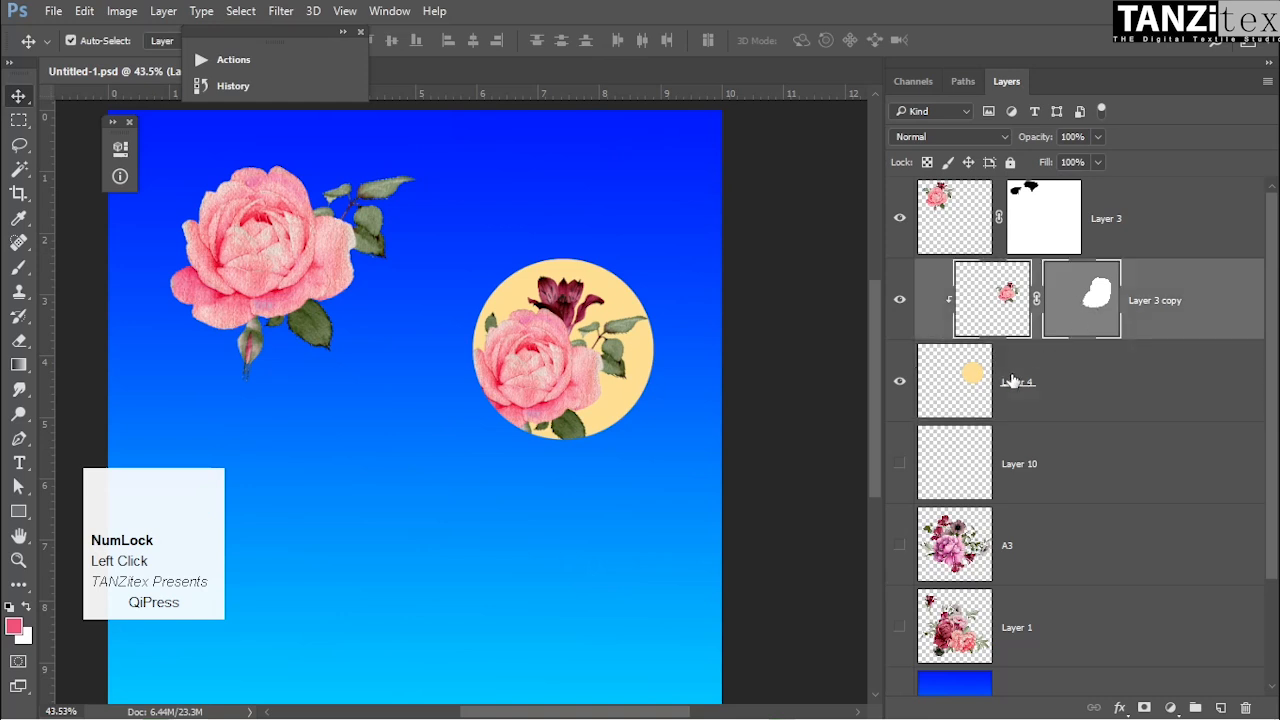
right_click(1085, 305)
left_click(1100, 336)
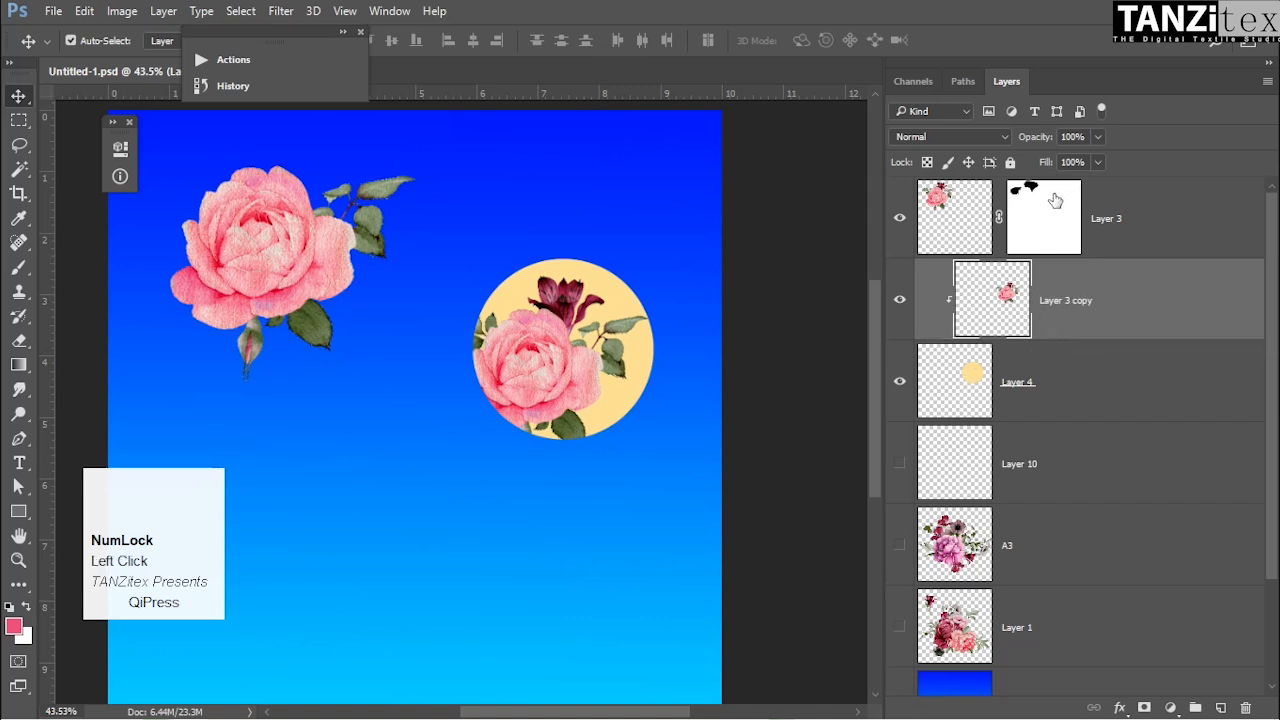
key("ctrl+alt+z")
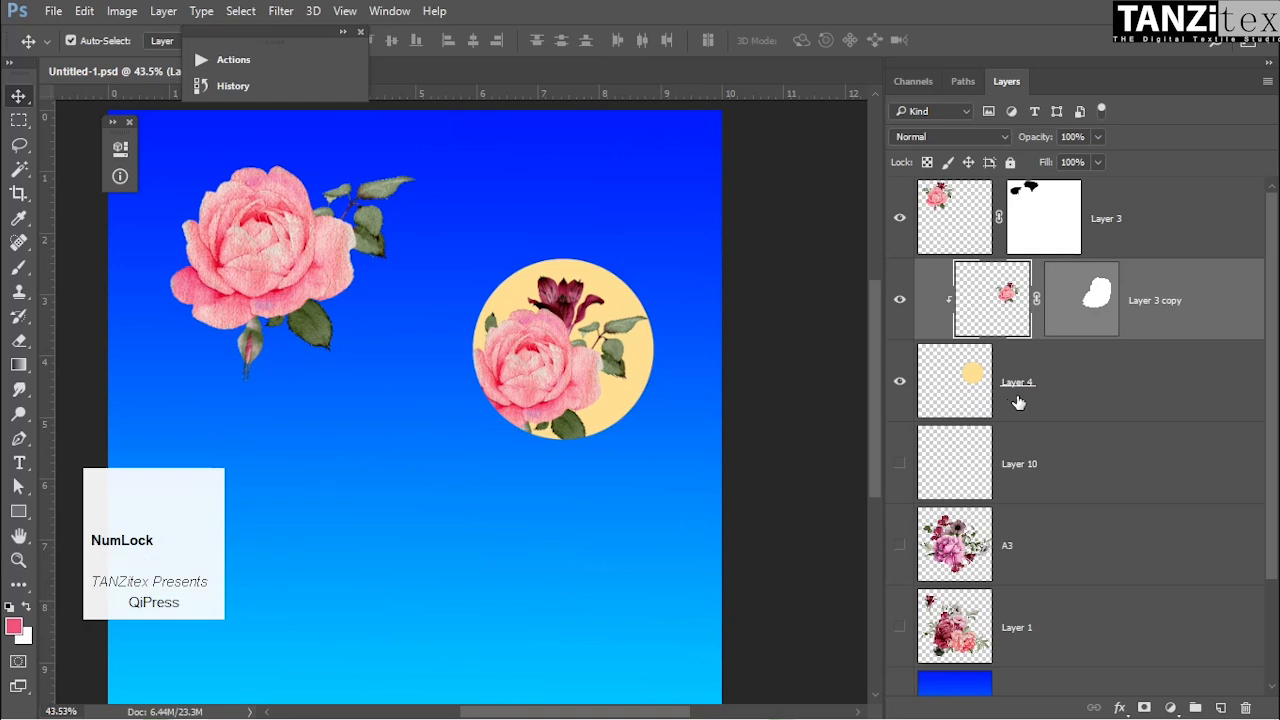
Display the layer mask of Layer 3 on its own in the canvas and return to the normal artwork view.
left_click(1048, 208, "alt")
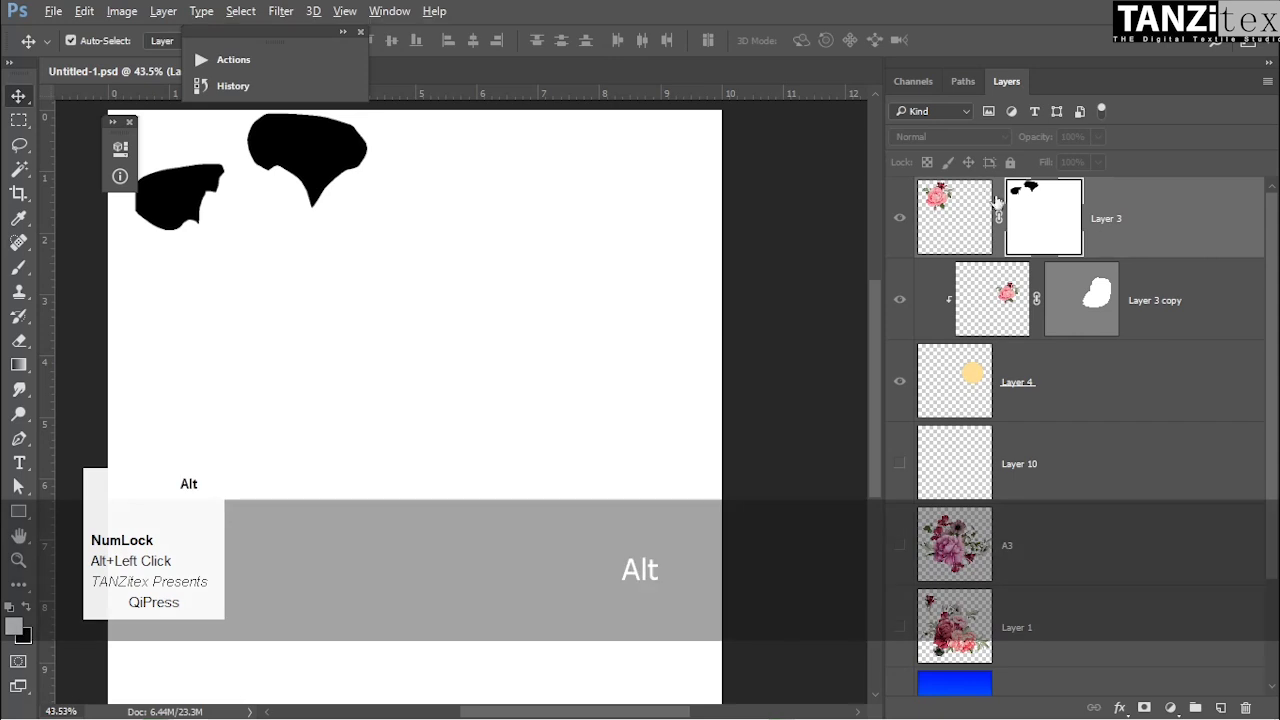
left_click(1025, 203, "alt")
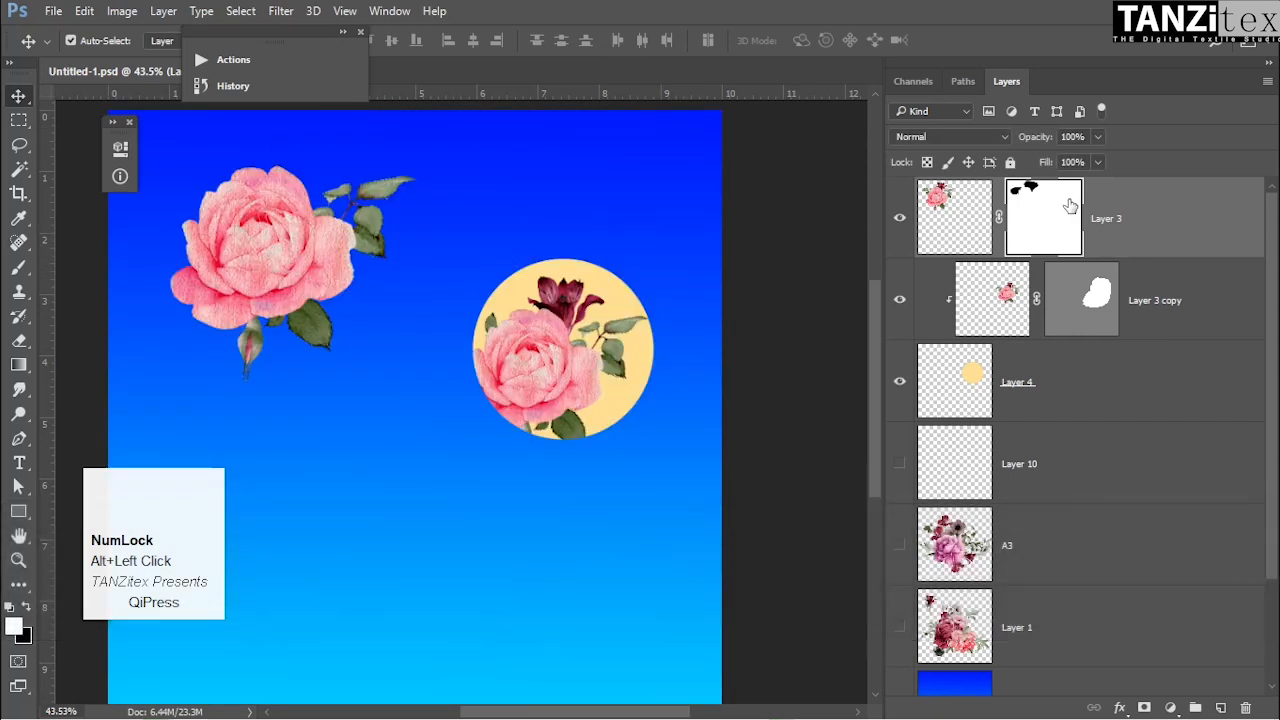
left_click(287, 251)
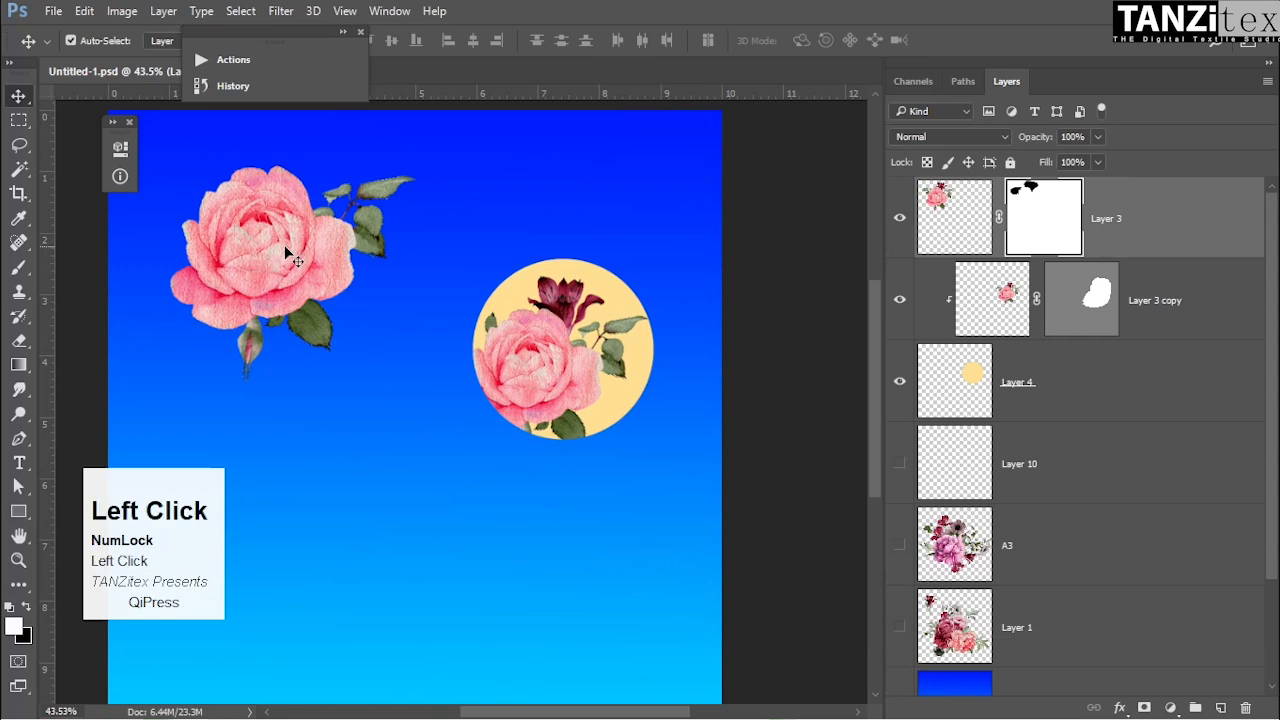